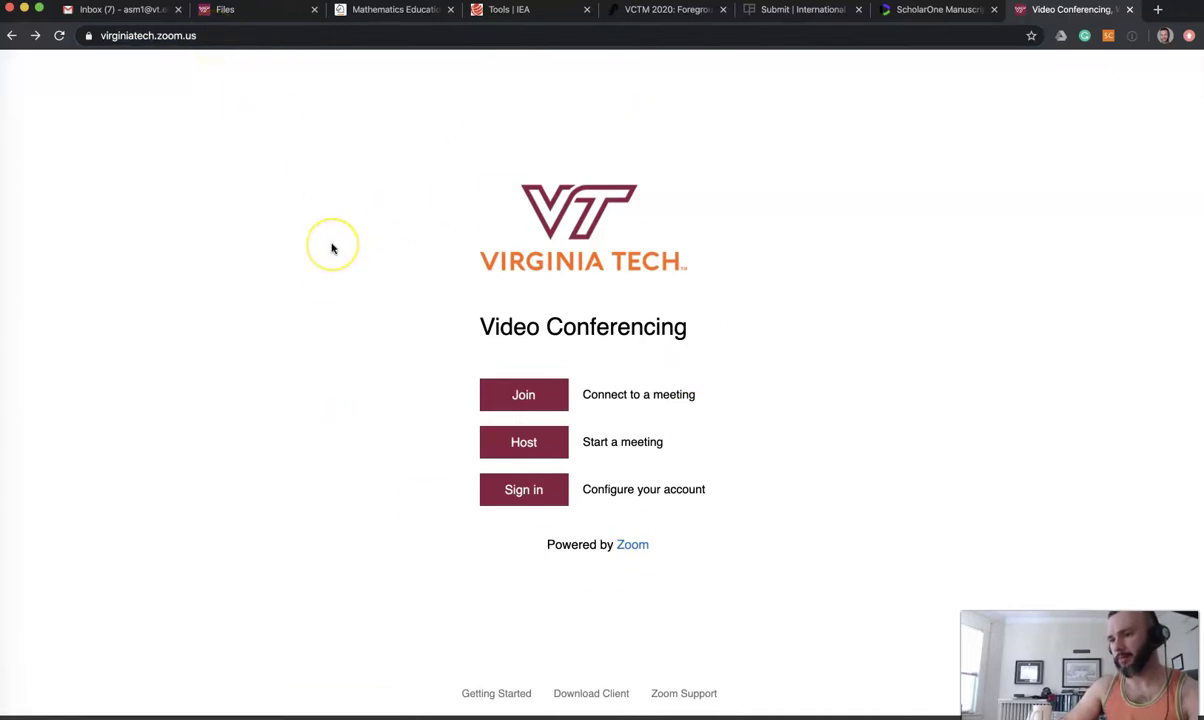
{"action": "left_click", "coordinate": [341, 423]}
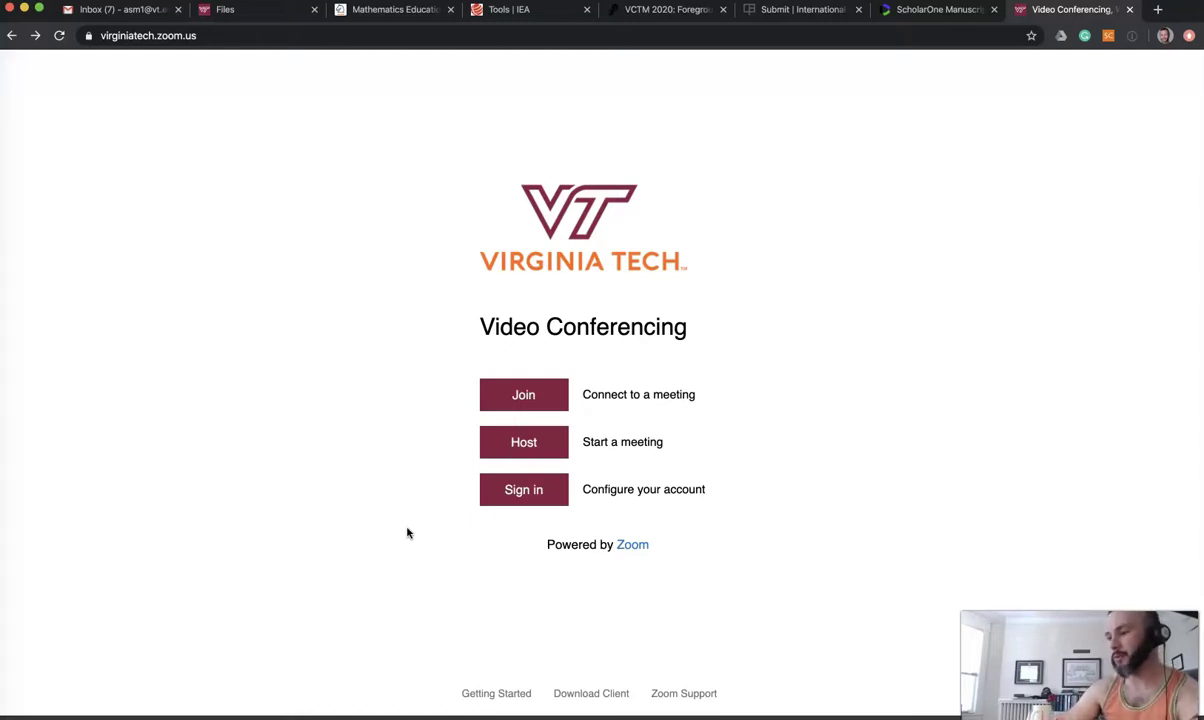
{"action": "left_click", "coordinate": [594, 697]}
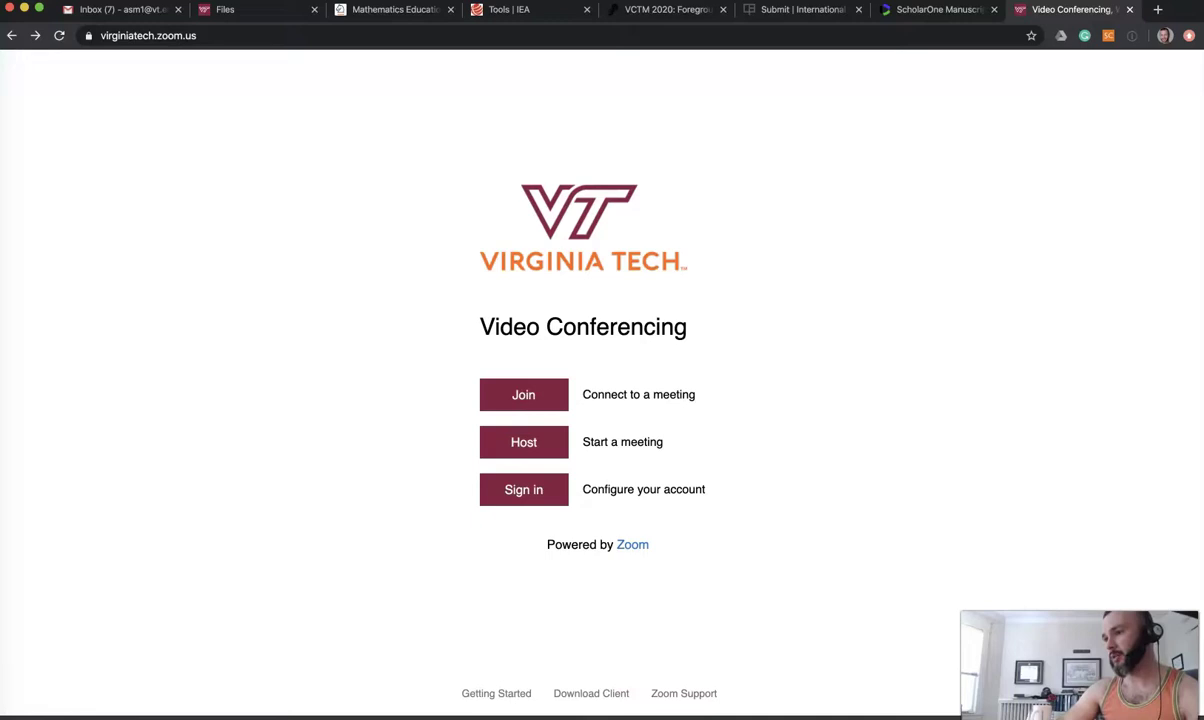
{"action": "left_click", "coordinate": [838, 0]}
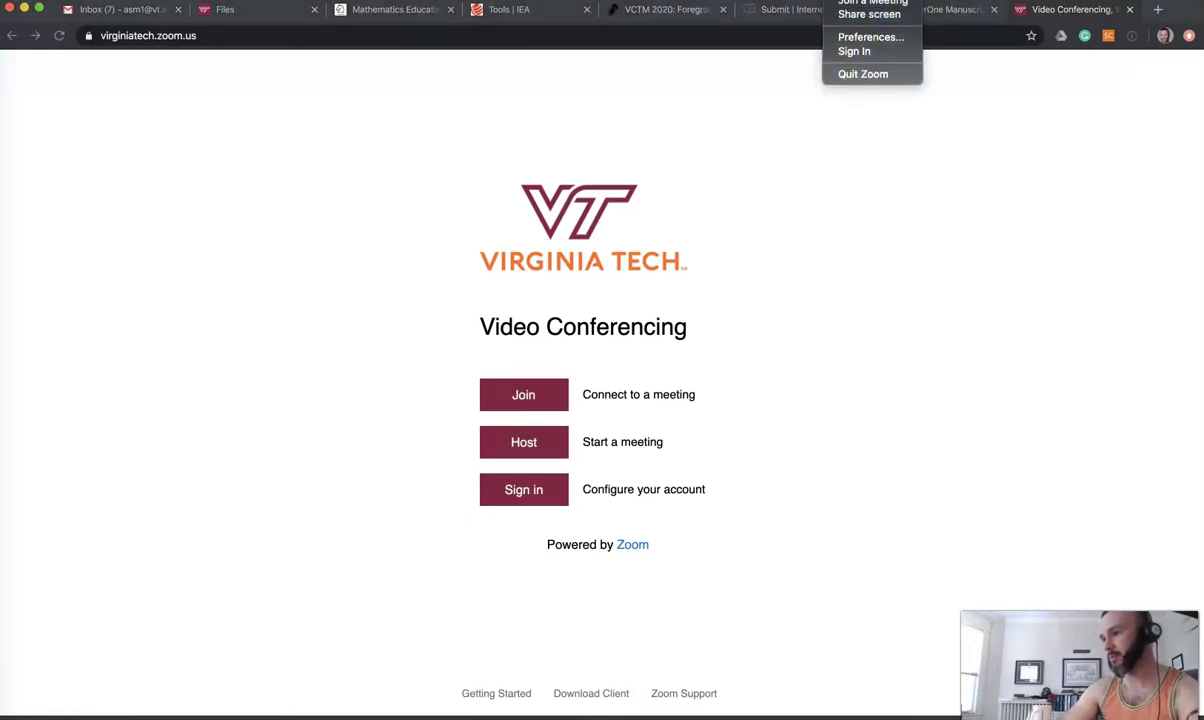
{"action": "left_click", "coordinate": [793, 22]}
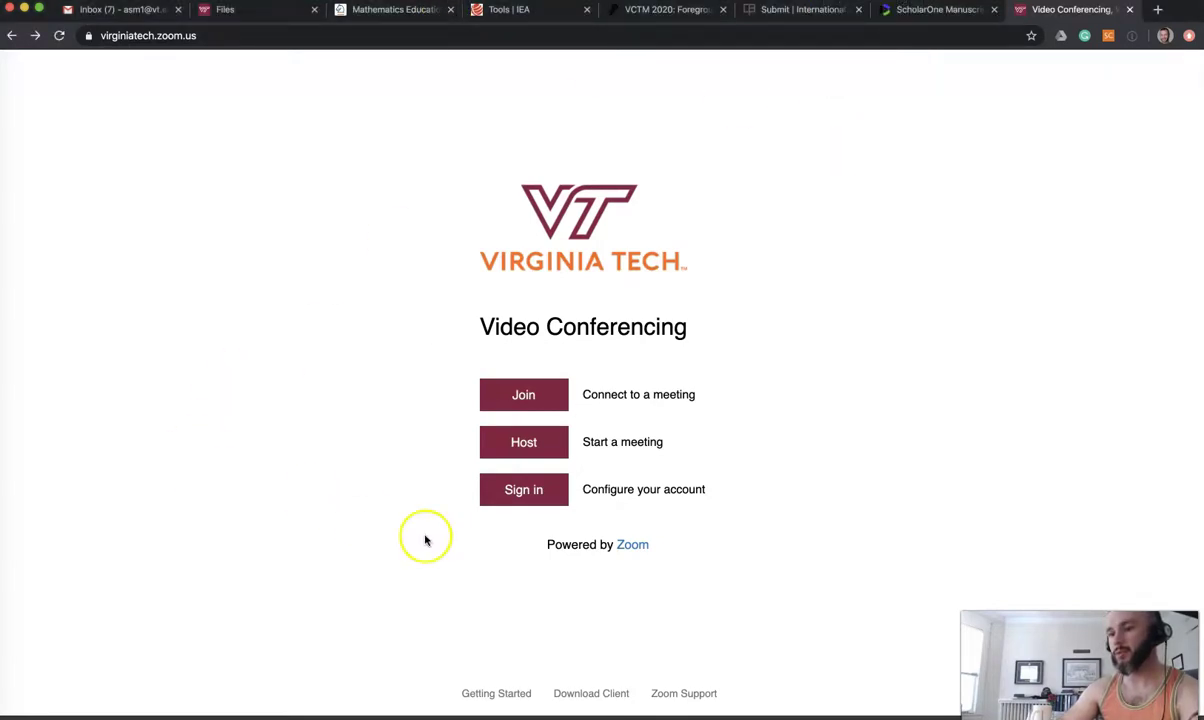
{"action": "left_click_drag", "start_coordinate": [648, 516], "coordinate": [648, 493]}
{"action": "left_click", "coordinate": [884, 458]}
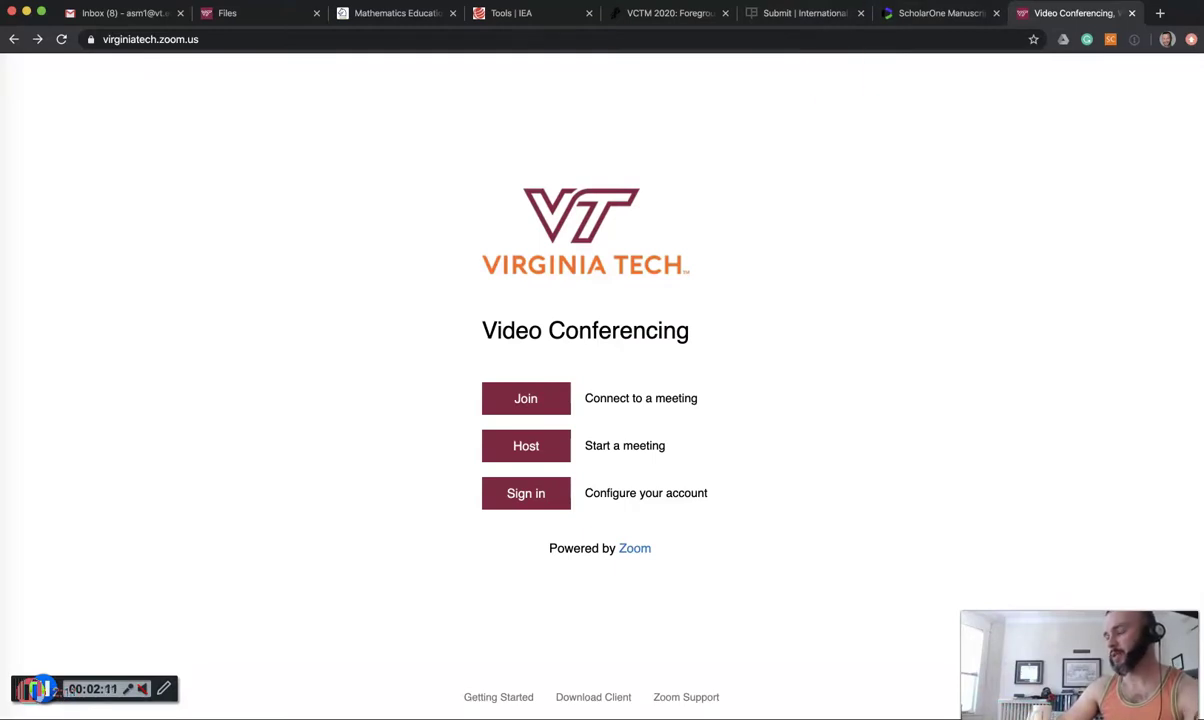
{"action": "left_click", "coordinate": [840, 1]}
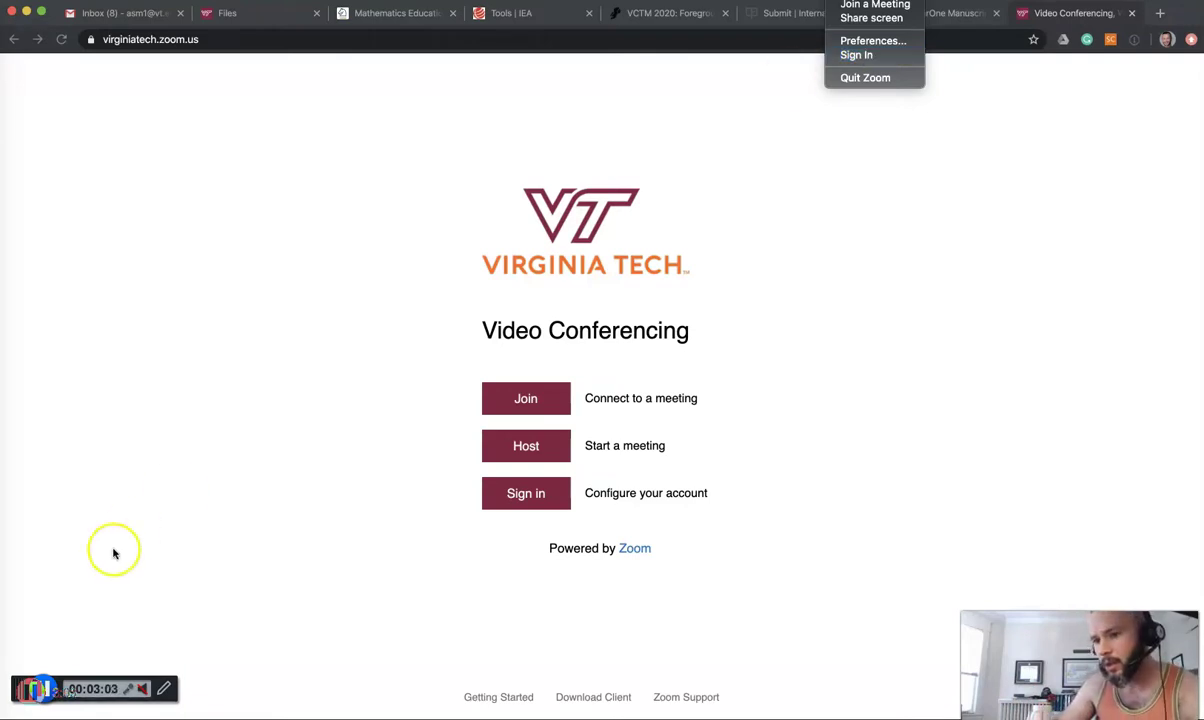
{"action": "left_click", "coordinate": [145, 685]}
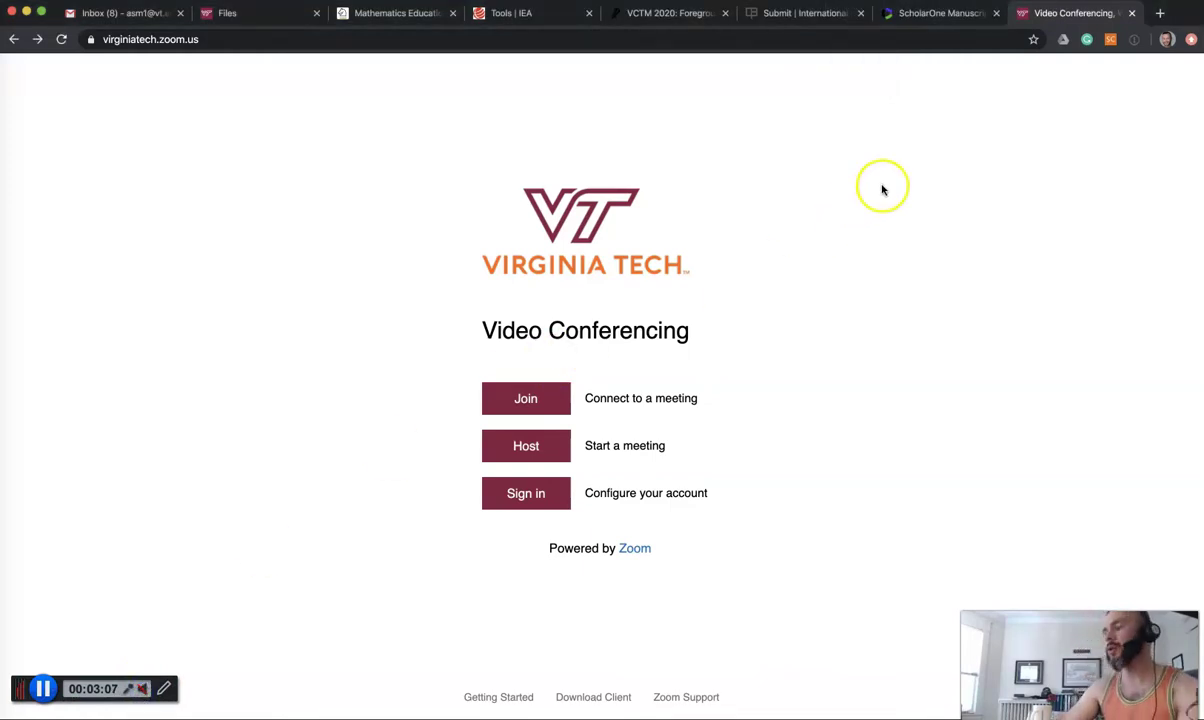
Step: Sign in to the Zoom desktop client through SSO with the prefilled company email and allow the browser to open zoom.us
{"action": "left_click", "coordinate": [845, 0]}
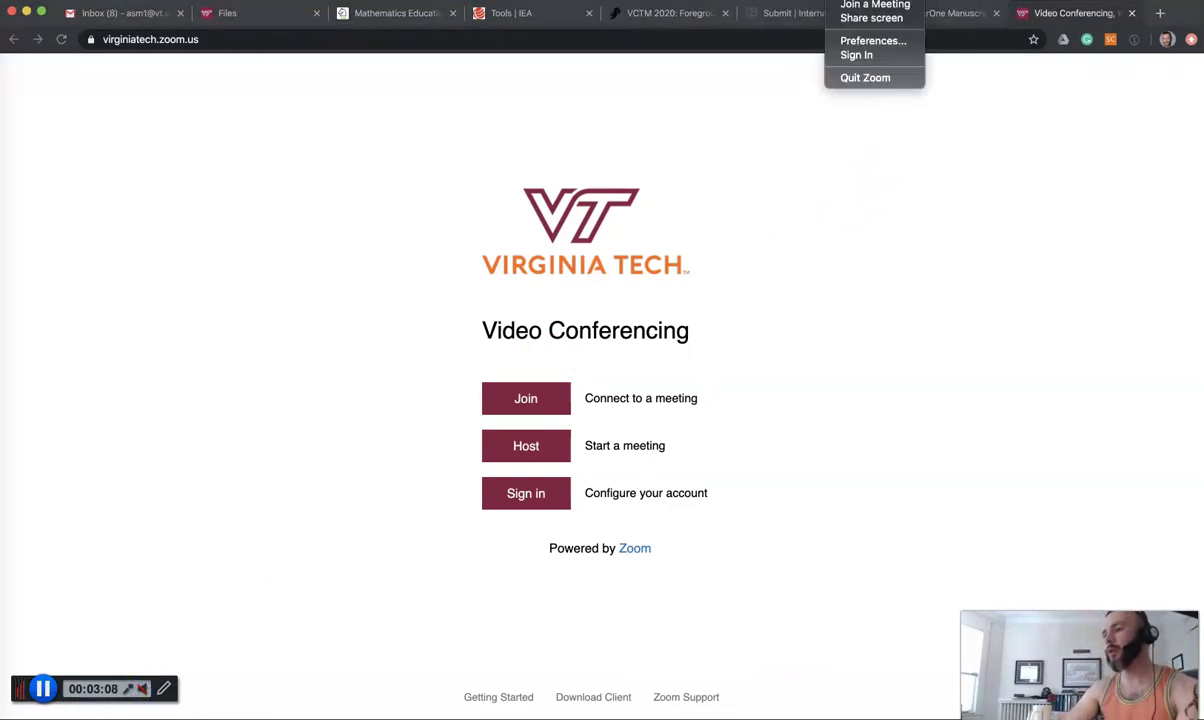
{"action": "left_click", "coordinate": [855, 56]}
{"action": "left_click", "coordinate": [450, 245]}
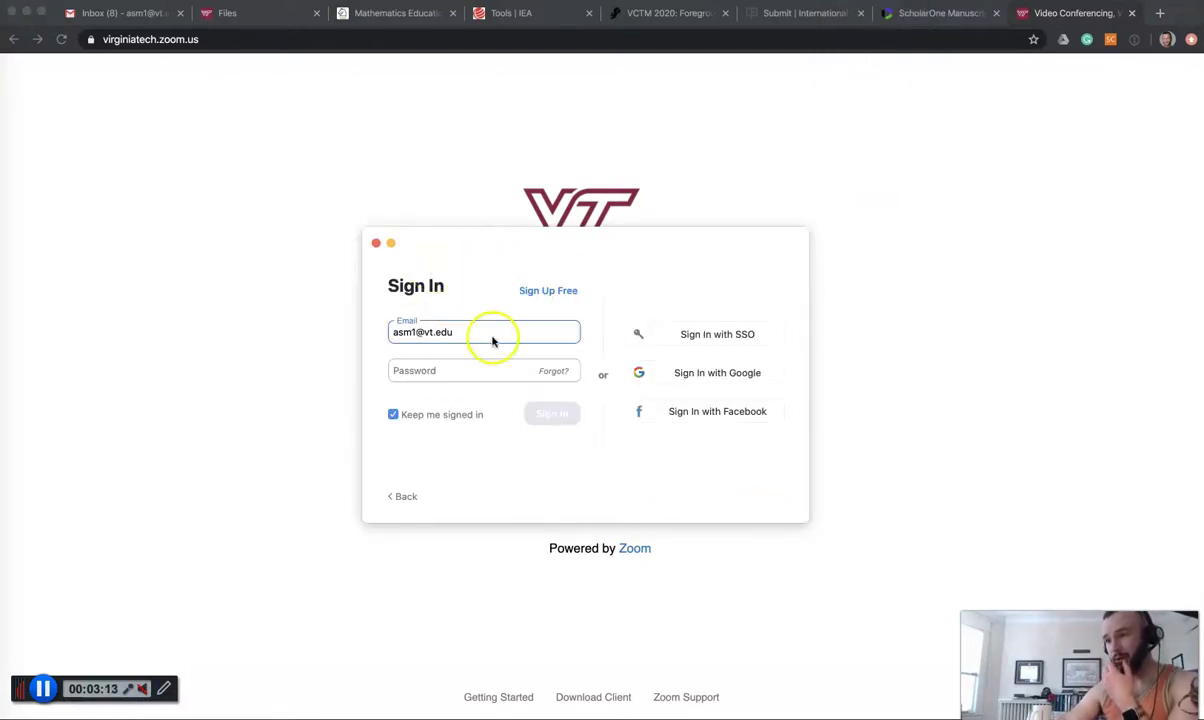
{"action": "left_click", "coordinate": [716, 336]}
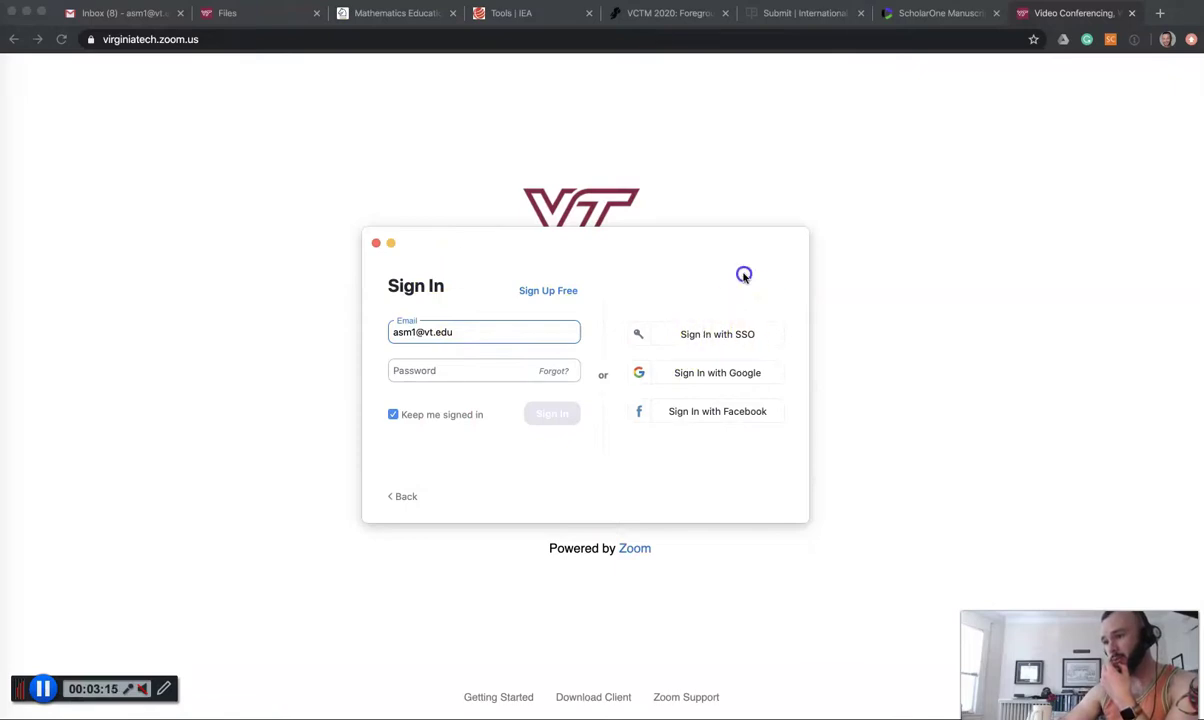
{"action": "left_click", "coordinate": [713, 336]}
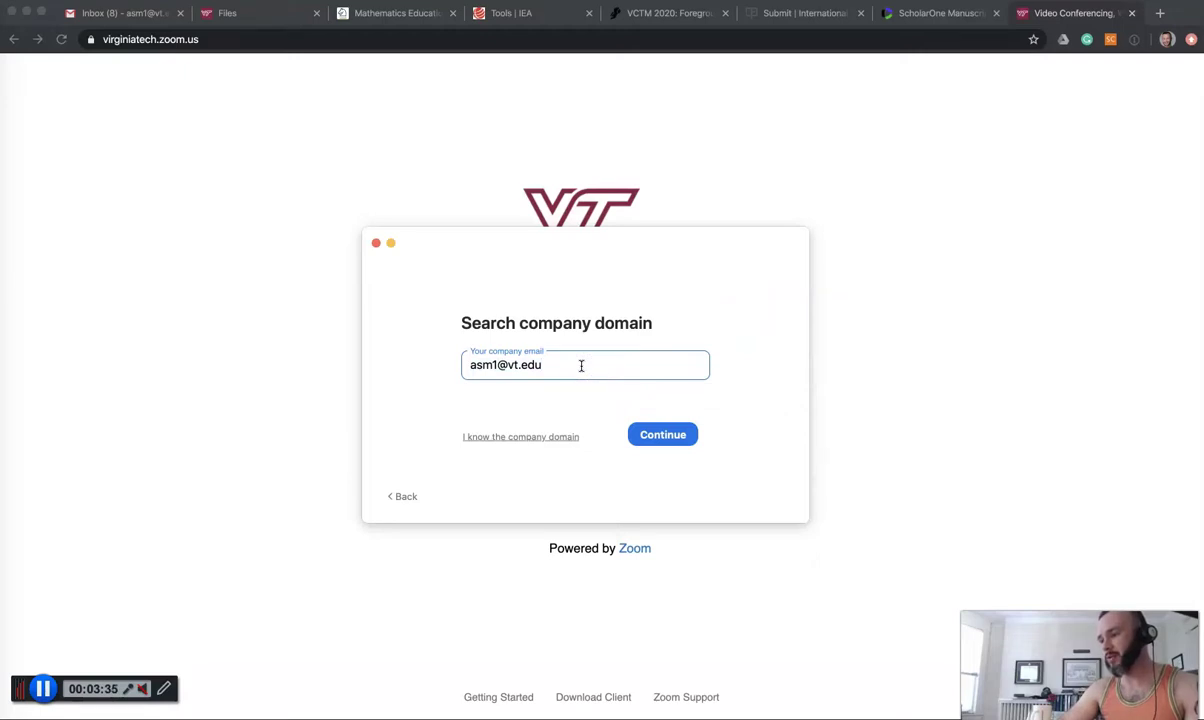
{"action": "left_click", "coordinate": [655, 440]}
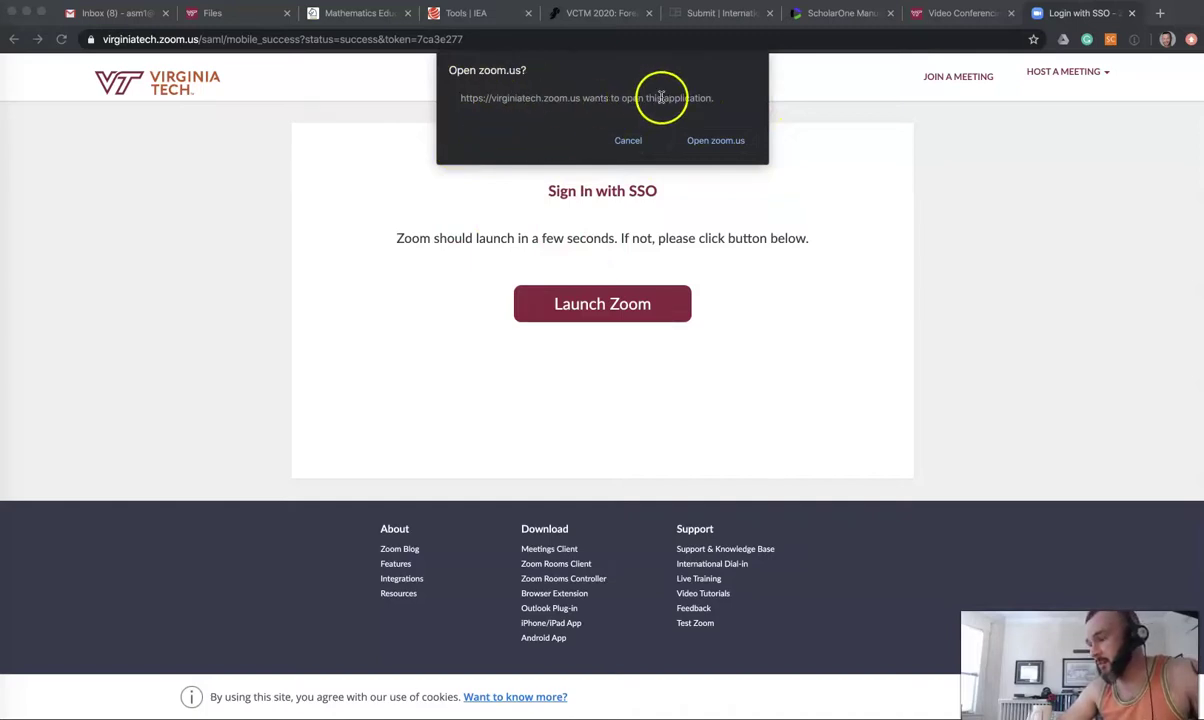
{"action": "left_click", "coordinate": [718, 142]}
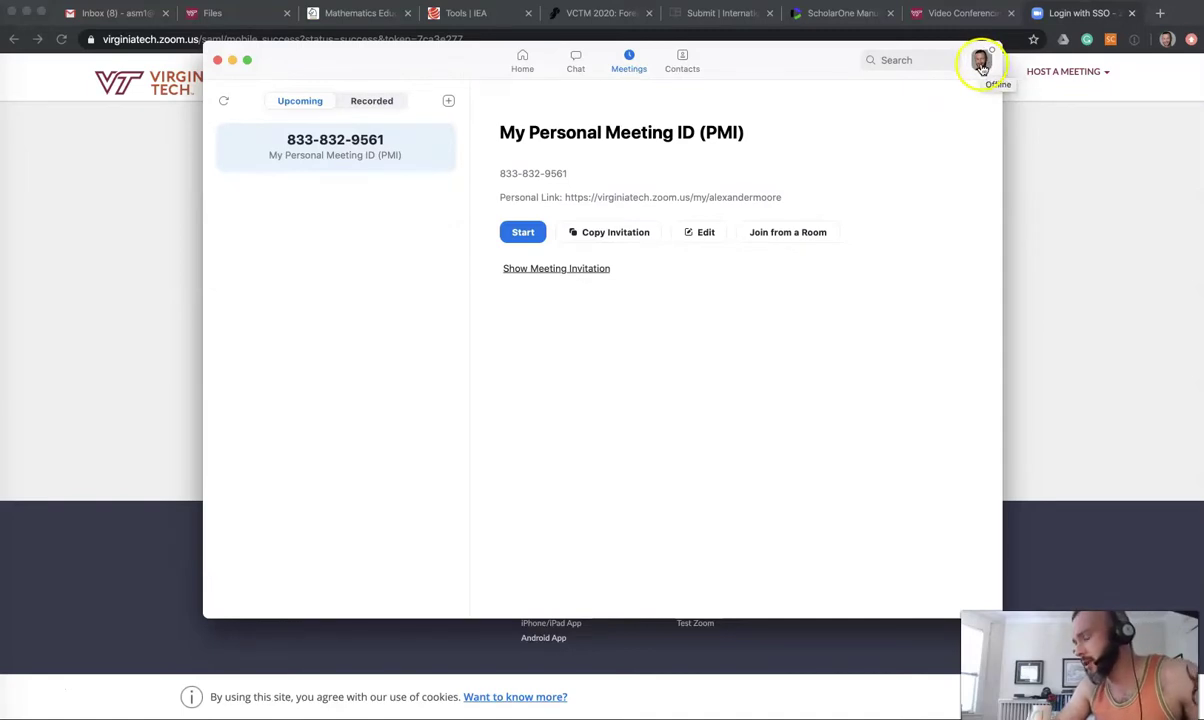
Step: Set the signed-in account's presence status to Available
{"action": "left_click", "coordinate": [981, 63]}
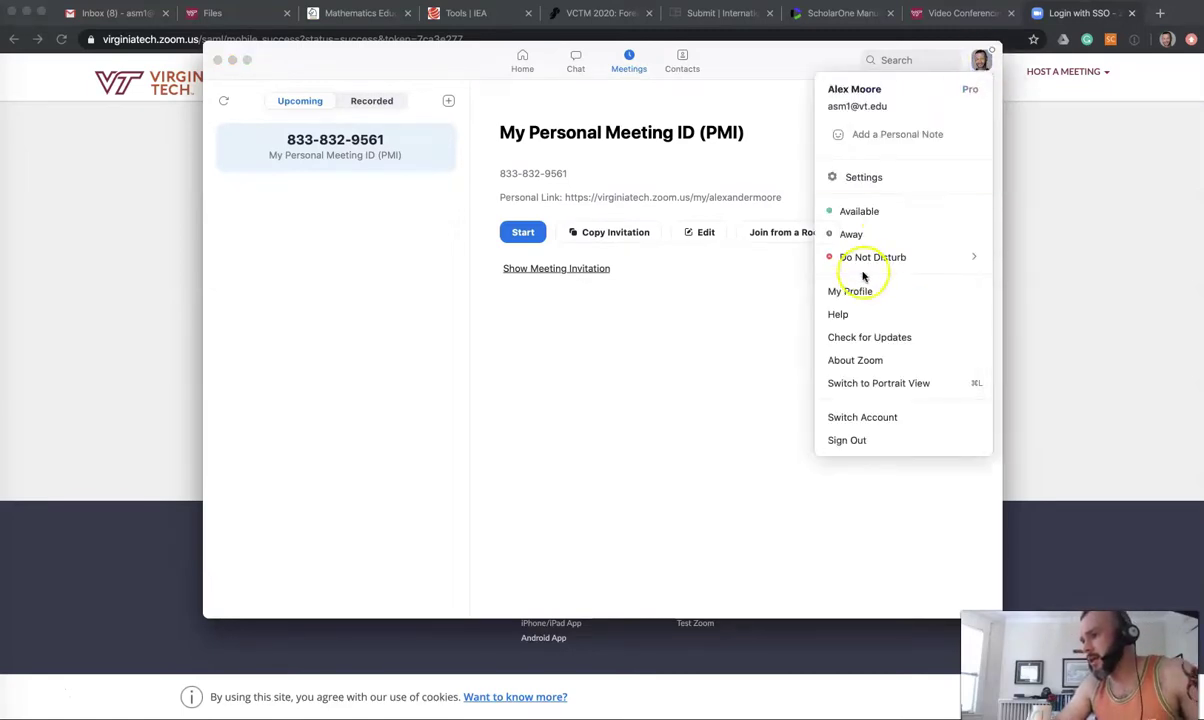
{"action": "left_click", "coordinate": [860, 210]}
{"action": "left_click", "coordinate": [983, 63]}
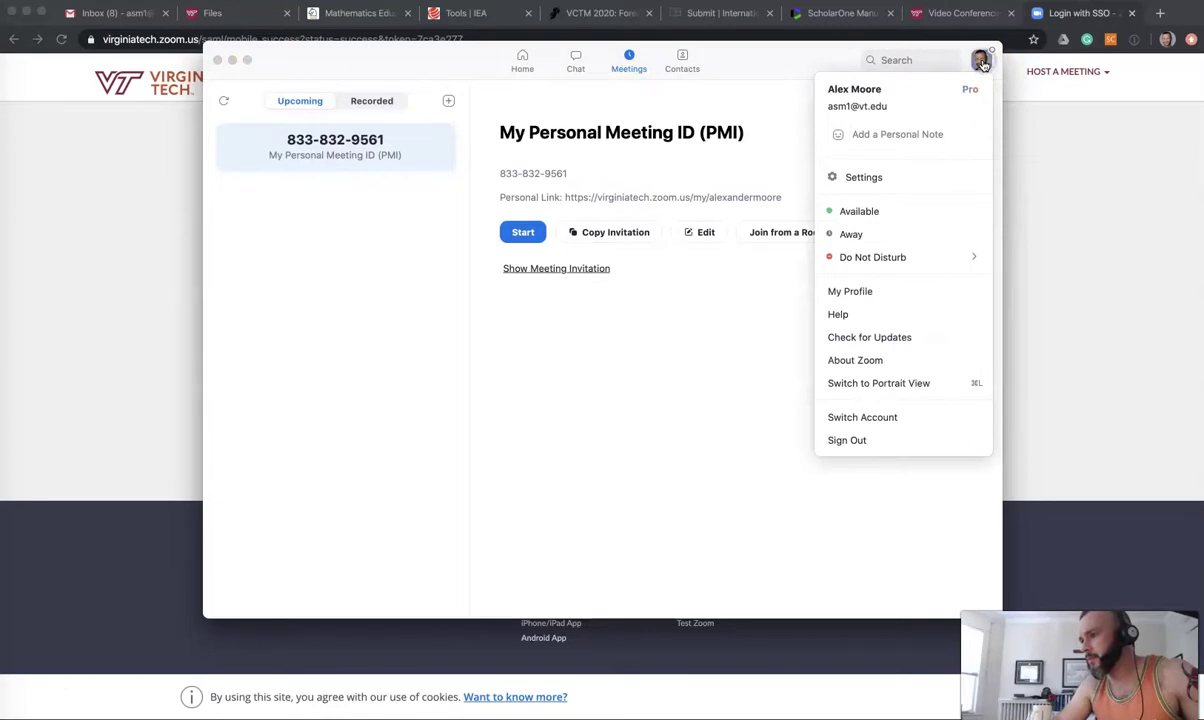
Step: Check the signed-in account's license type, compare it with the example photo, and close the account details
{"action": "left_click", "coordinate": [981, 63]}
{"action": "left_click", "coordinate": [981, 63]}
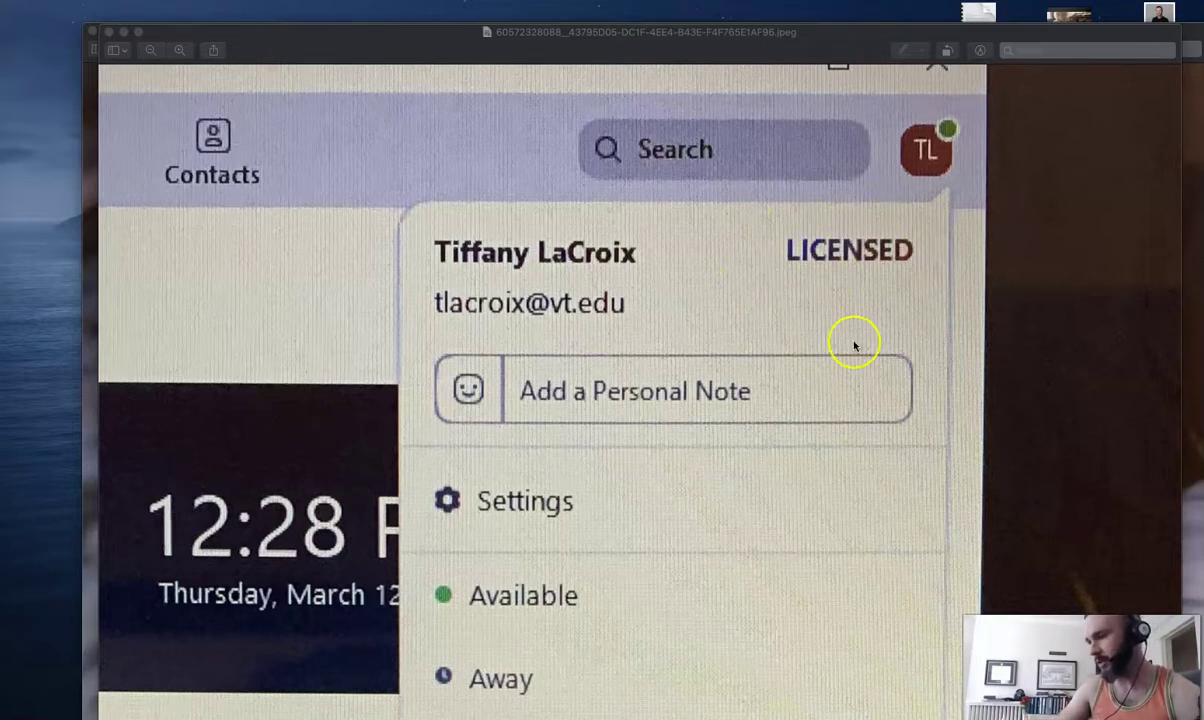
{"action": "left_click", "coordinate": [28, 692]}
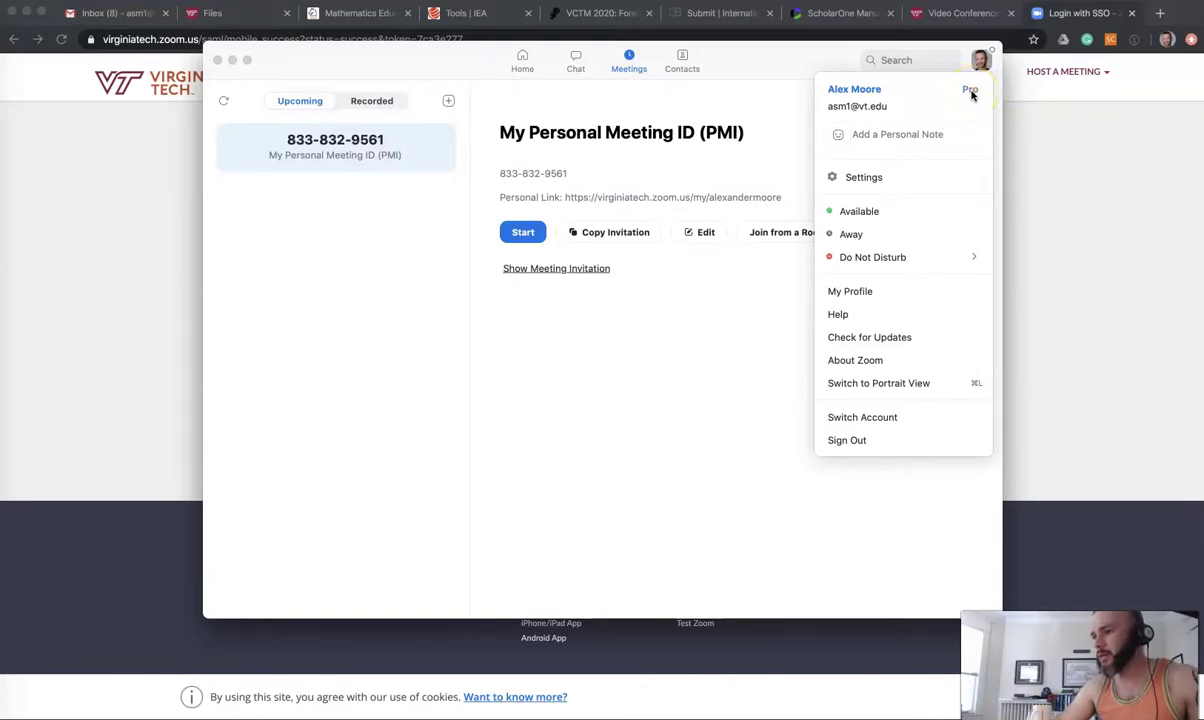
{"action": "key", "text": "Tab"}
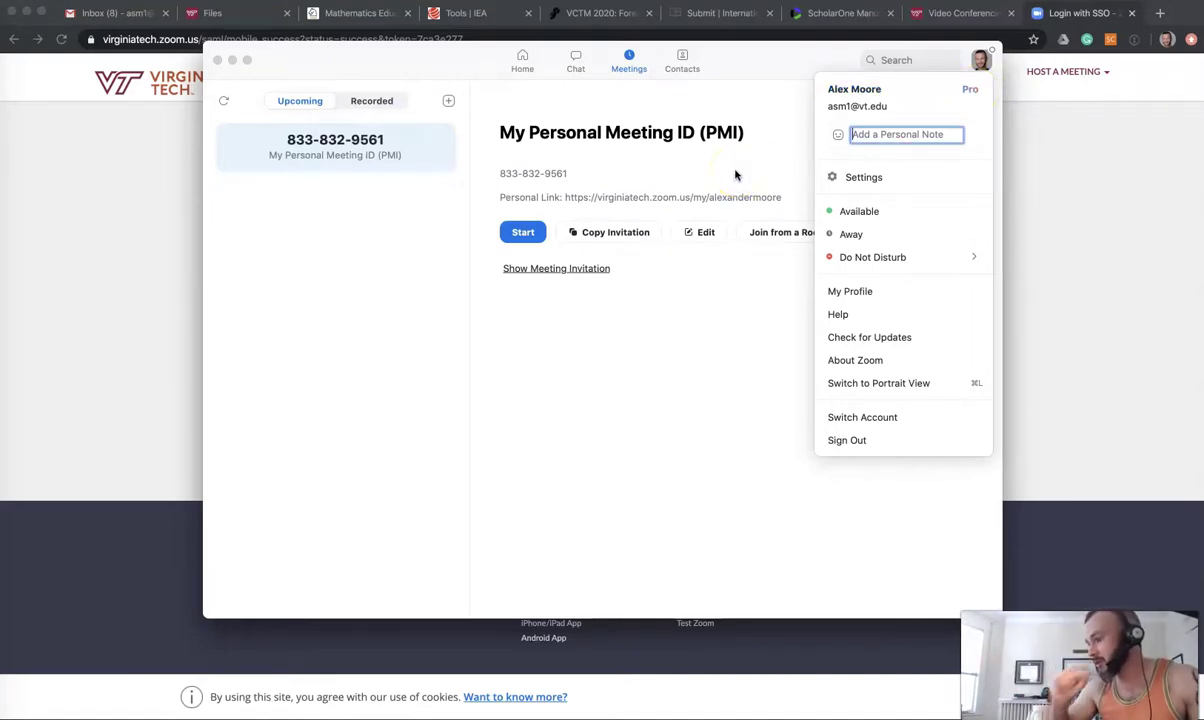
{"action": "left_click", "coordinate": [692, 159]}
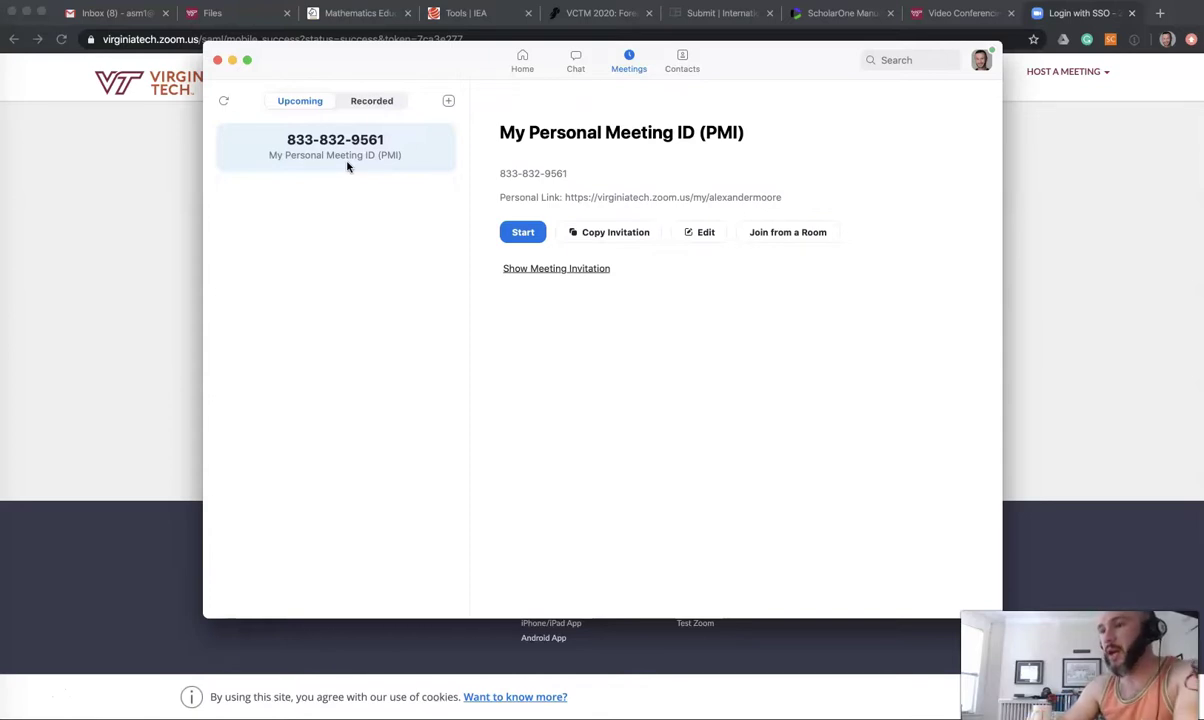
Step: Start scheduling a new meeting and set its topic to "Math Ed Dispositions"
{"action": "left_click", "coordinate": [448, 101]}
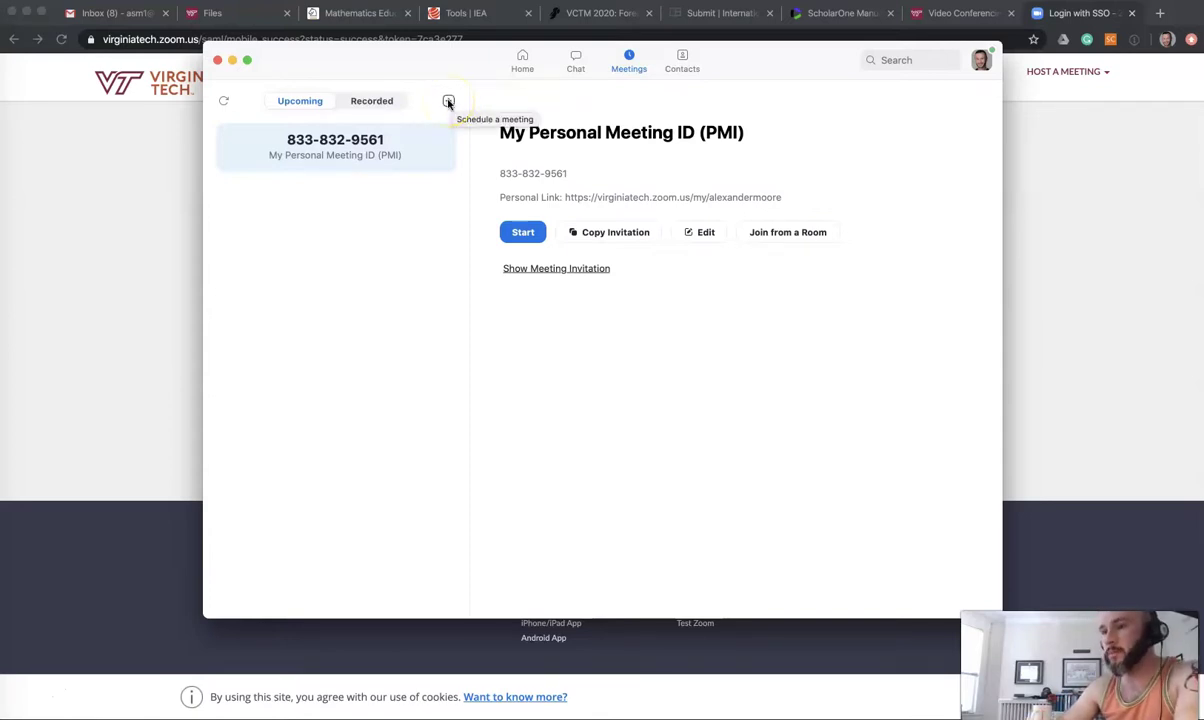
{"action": "left_click", "coordinate": [448, 101]}
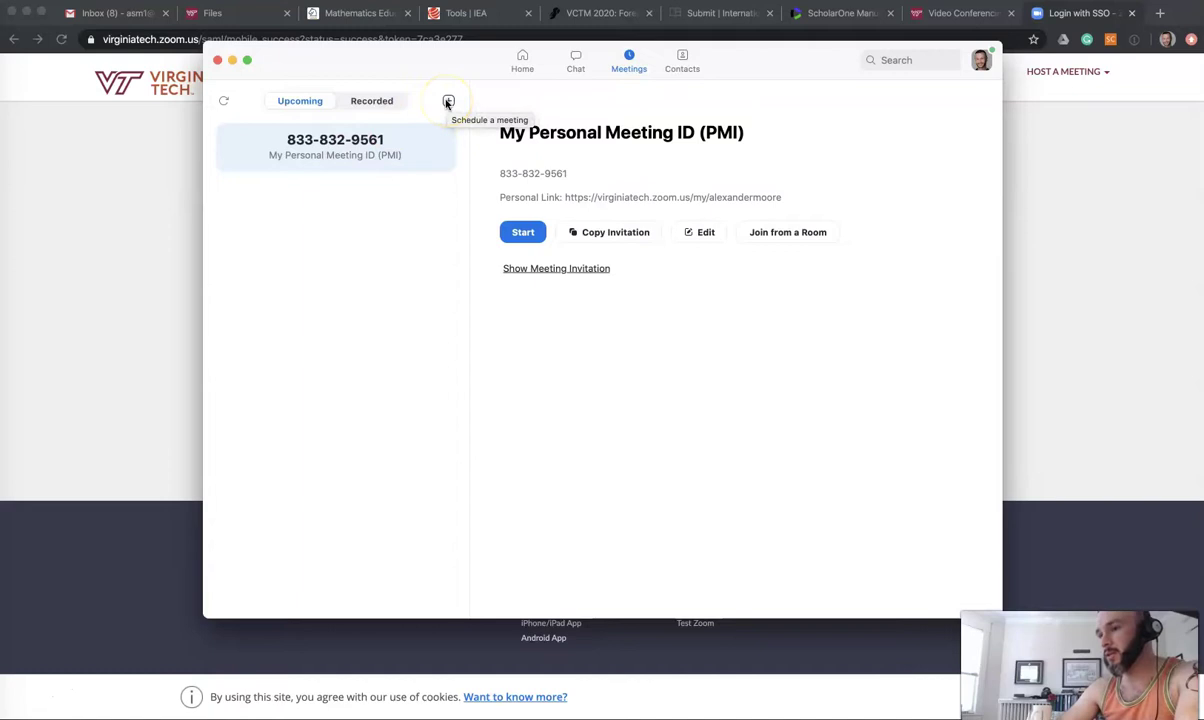
{"action": "left_click", "coordinate": [448, 101]}
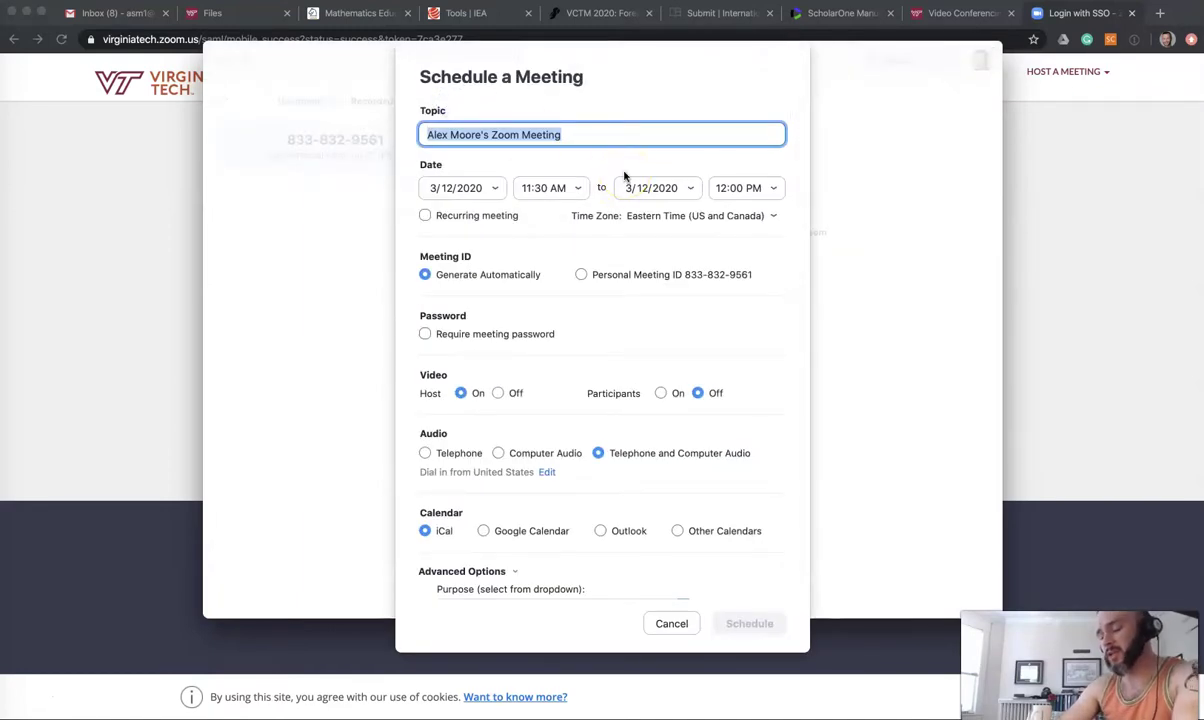
{"action": "type", "text": "Di"}
{"action": "key", "text": "BackSpace"}
{"action": "key", "text": "BackSpace"}
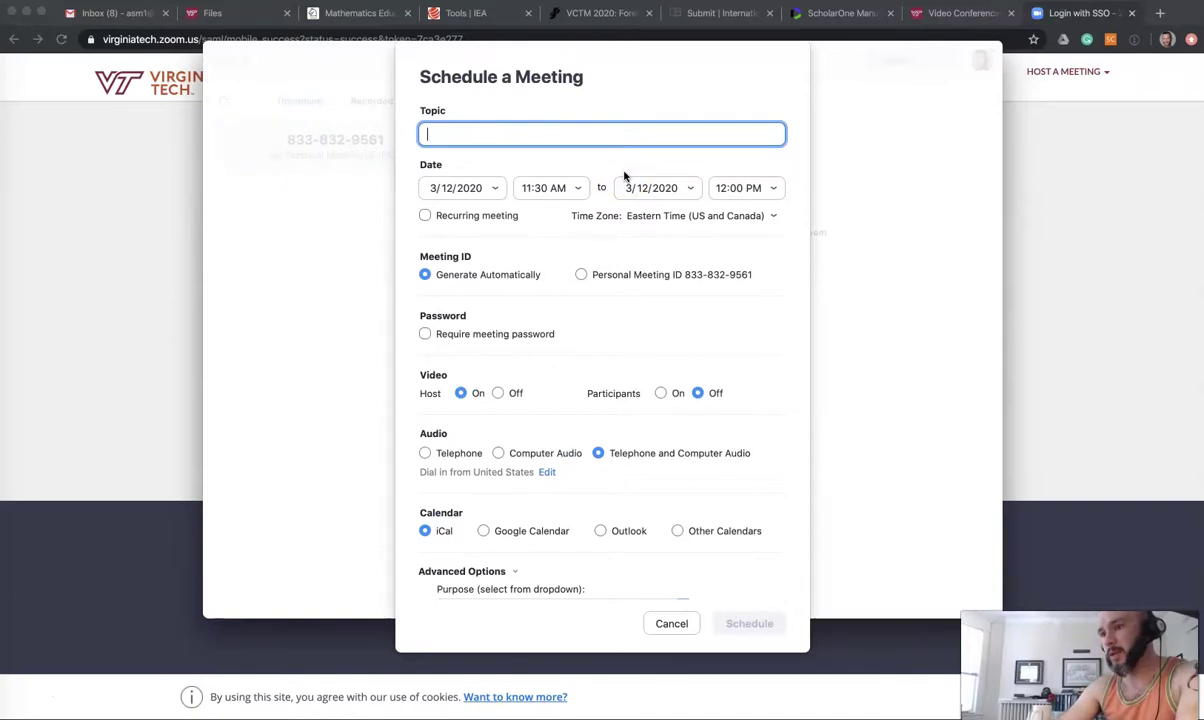
{"action": "type", "text": "Math Ed Dispositions"}
{"action": "left_click", "coordinate": [586, 139]}
{"action": "left_click", "coordinate": [555, 132]}
{"action": "left_click", "coordinate": [946, 200]}
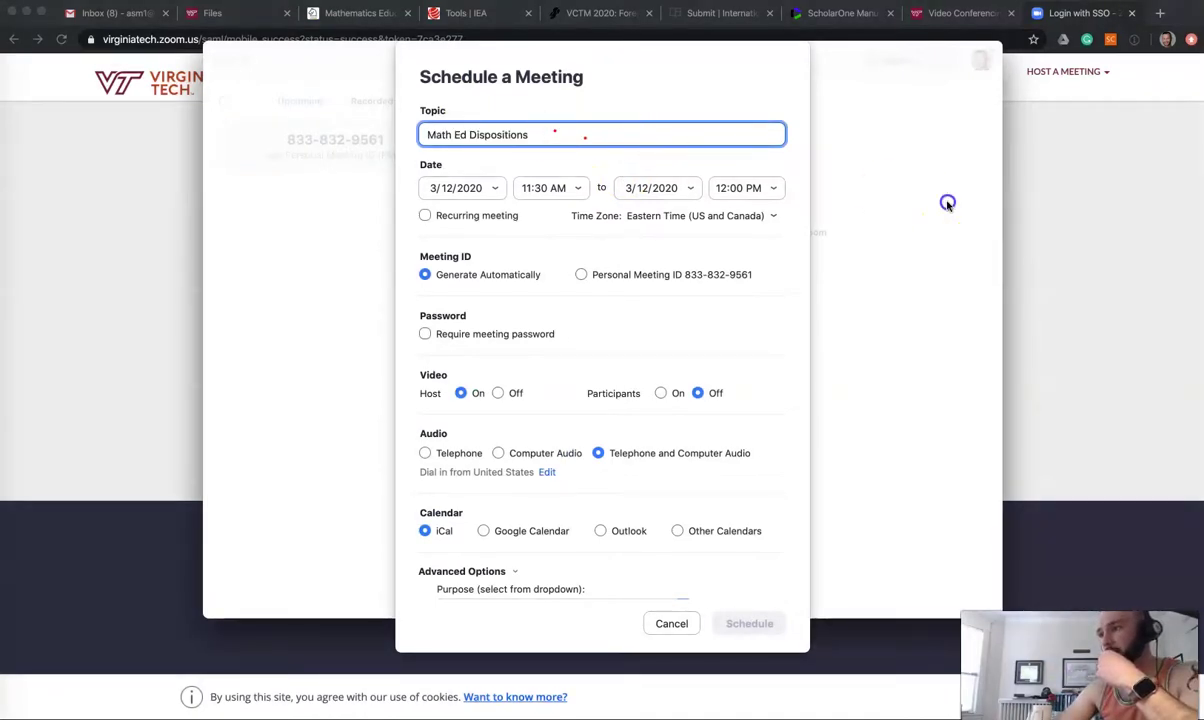
{"action": "left_click", "coordinate": [541, 138]}
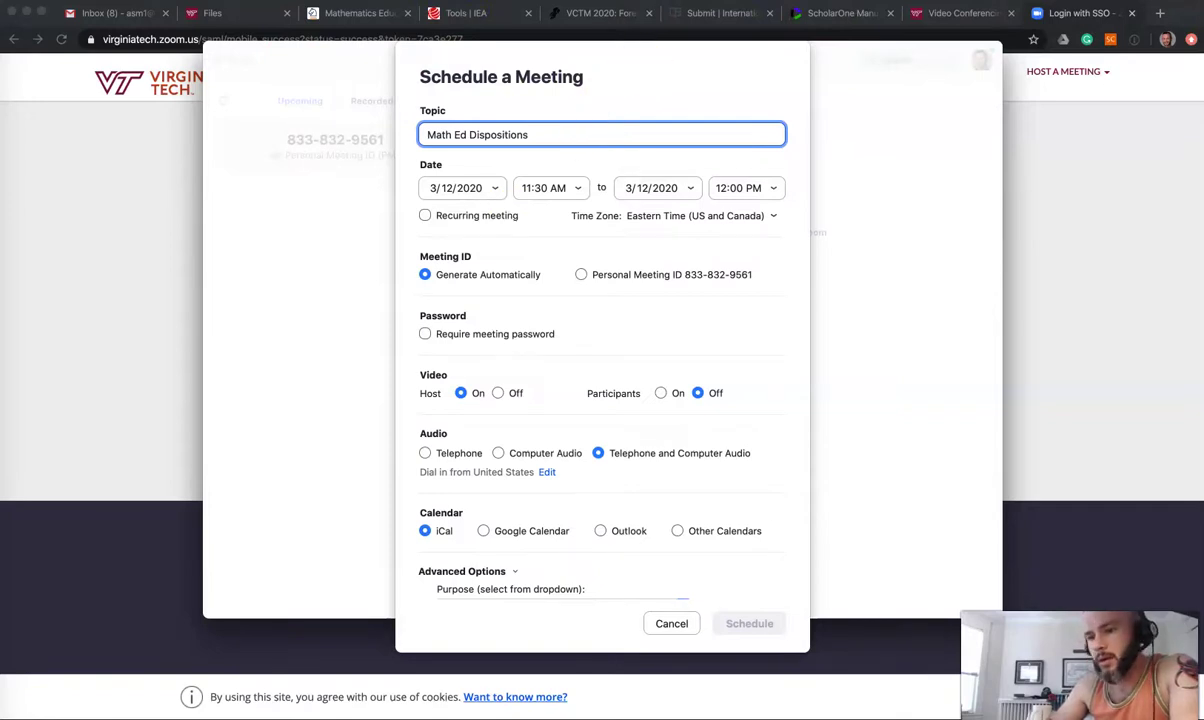
{"action": "left_click", "coordinate": [477, 428]}
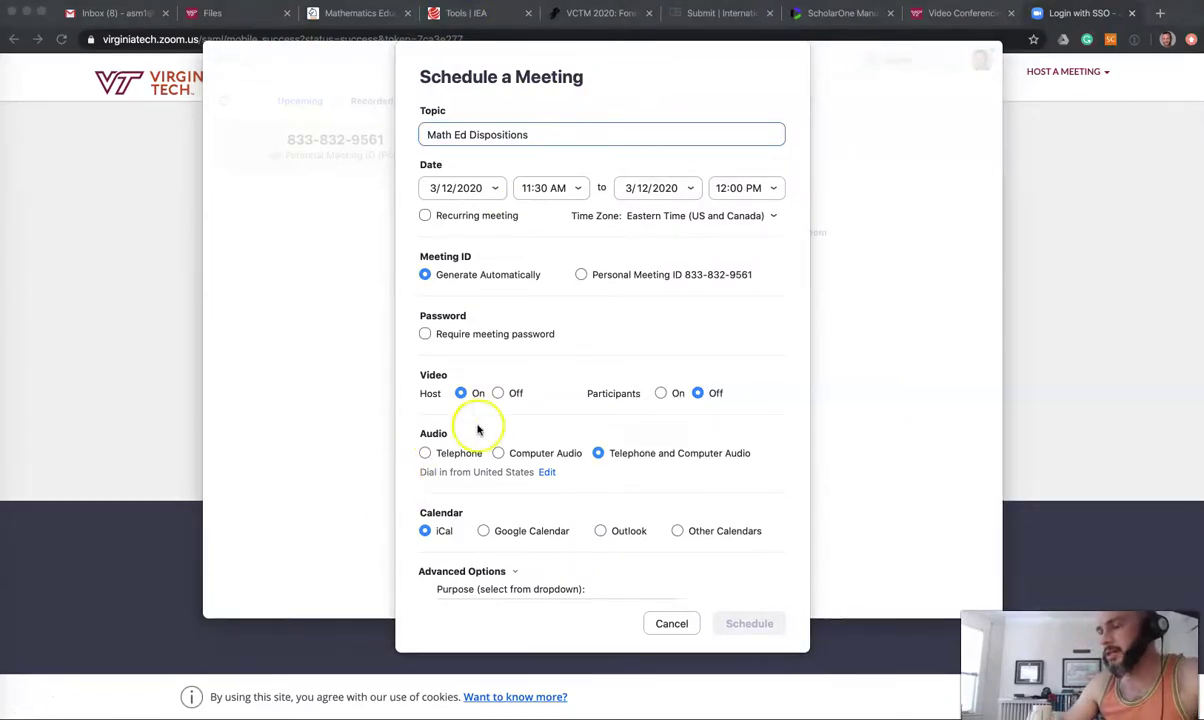
{"action": "left_click", "coordinate": [553, 134]}
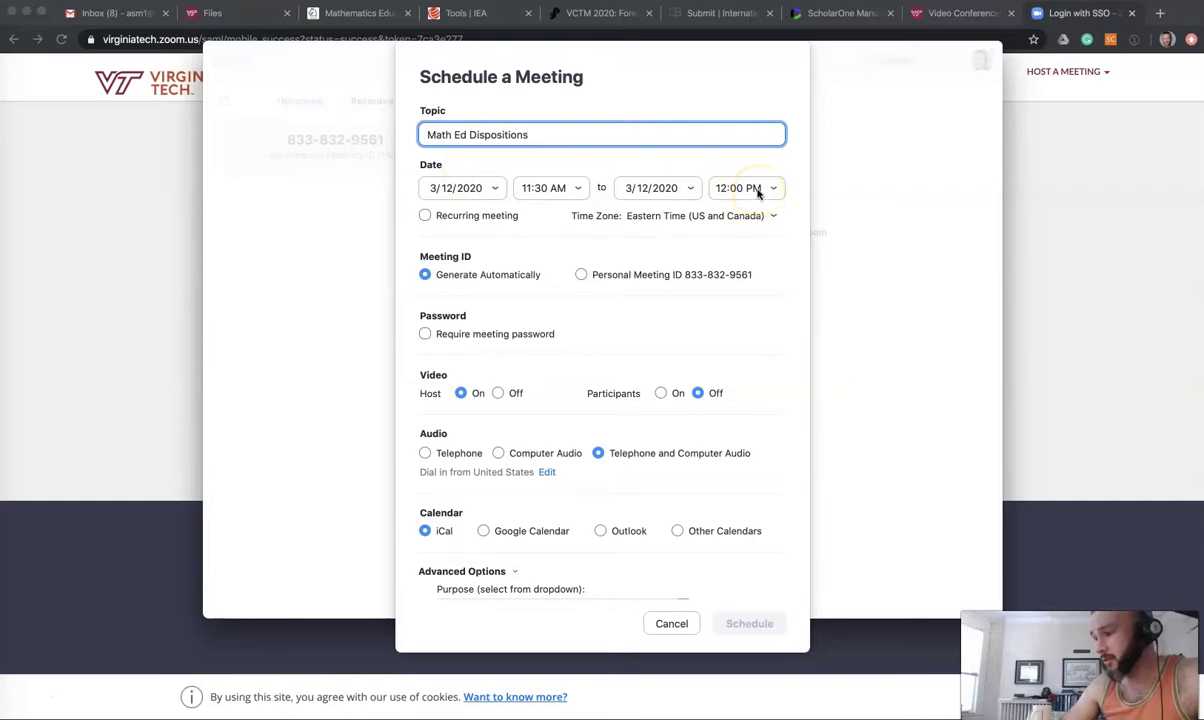
Step: Make the meeting recurring and turn the participants' video on
{"action": "left_click", "coordinate": [424, 217]}
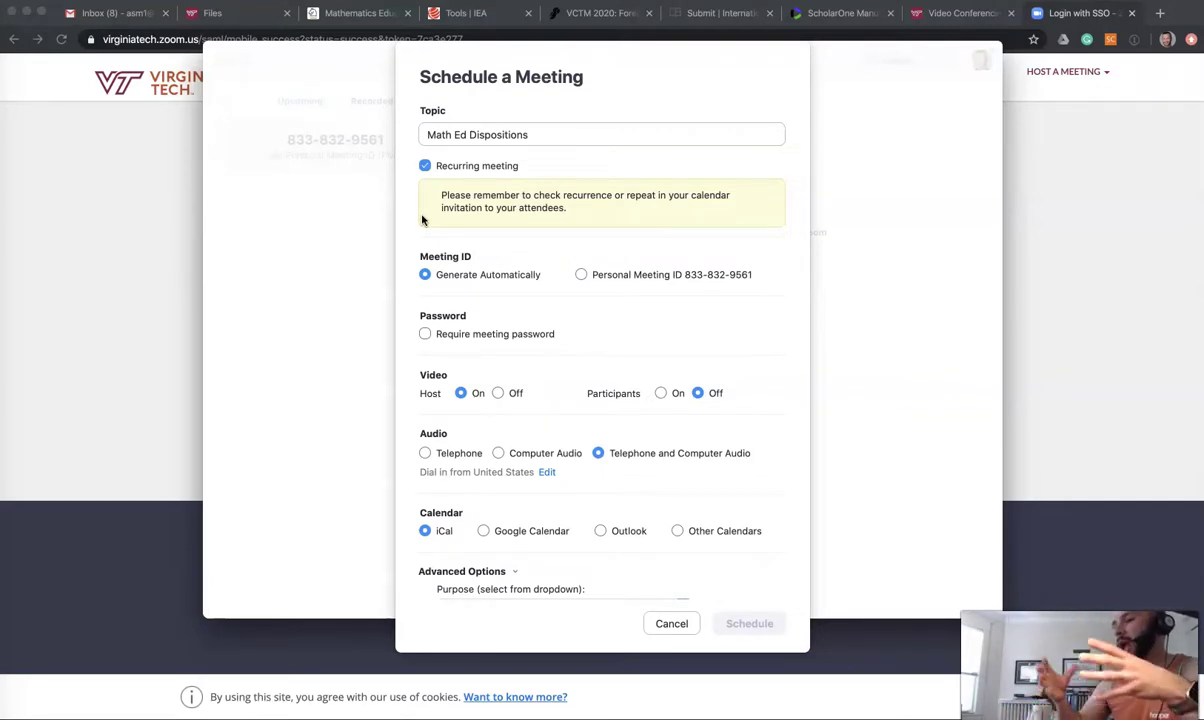
{"action": "left_click", "coordinate": [418, 174]}
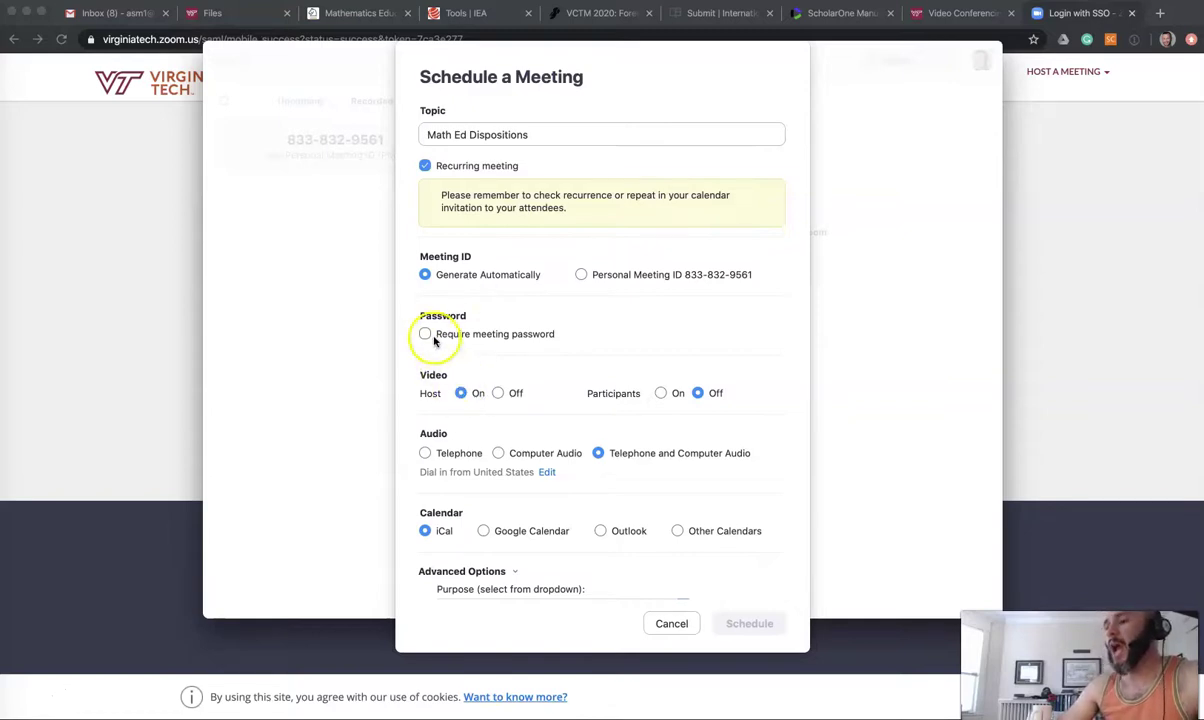
{"action": "mouse_move", "coordinate": [427, 336]}
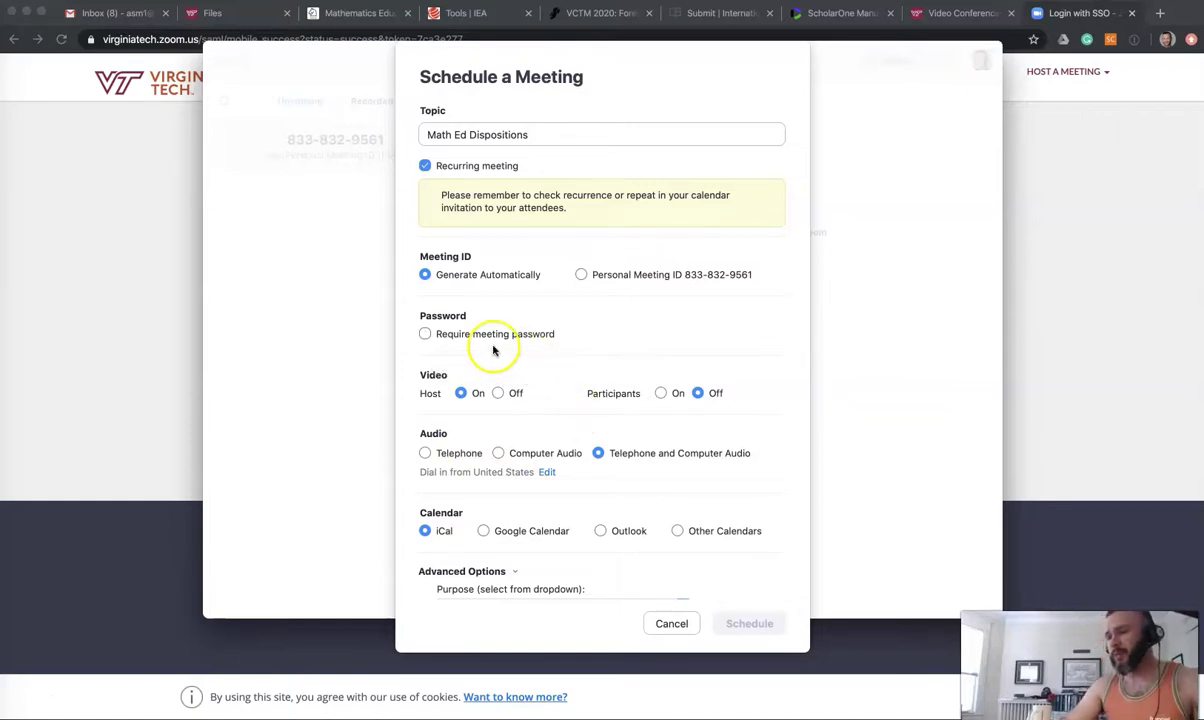
{"action": "left_click", "coordinate": [660, 393]}
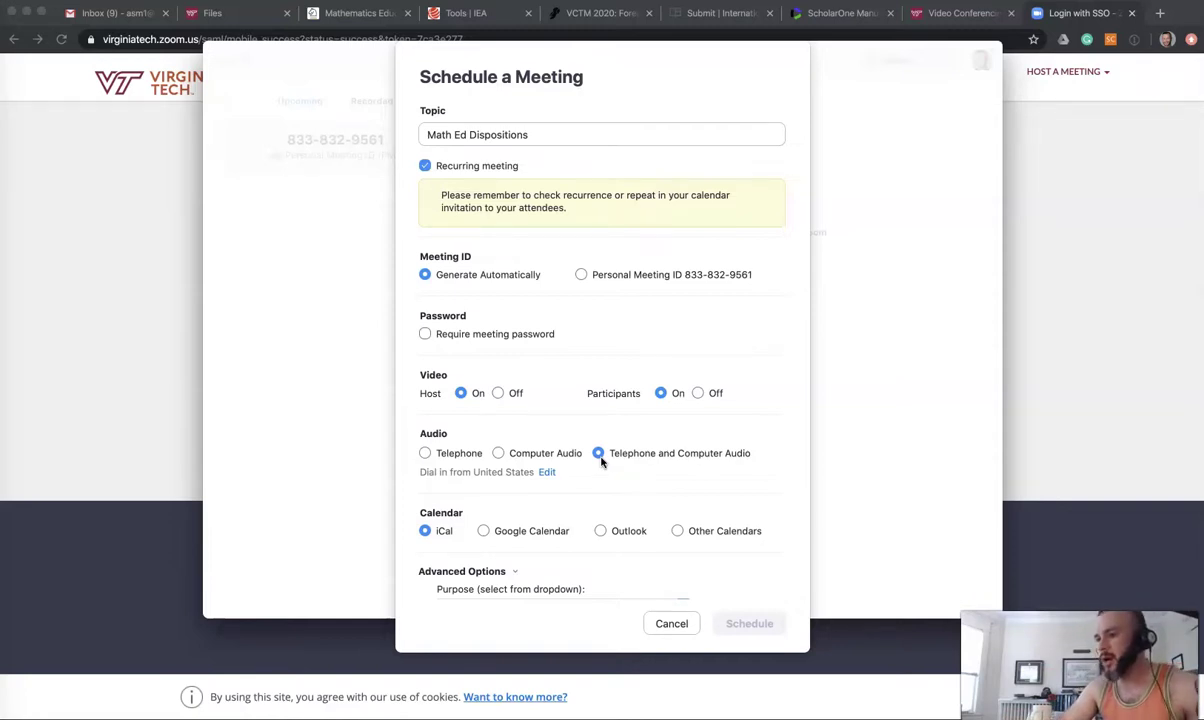
Step: Set the meeting's purpose to Teaching in the advanced options
{"action": "scroll", "coordinate": [601, 462], "scroll_direction": "down", "scroll_amount": 2}
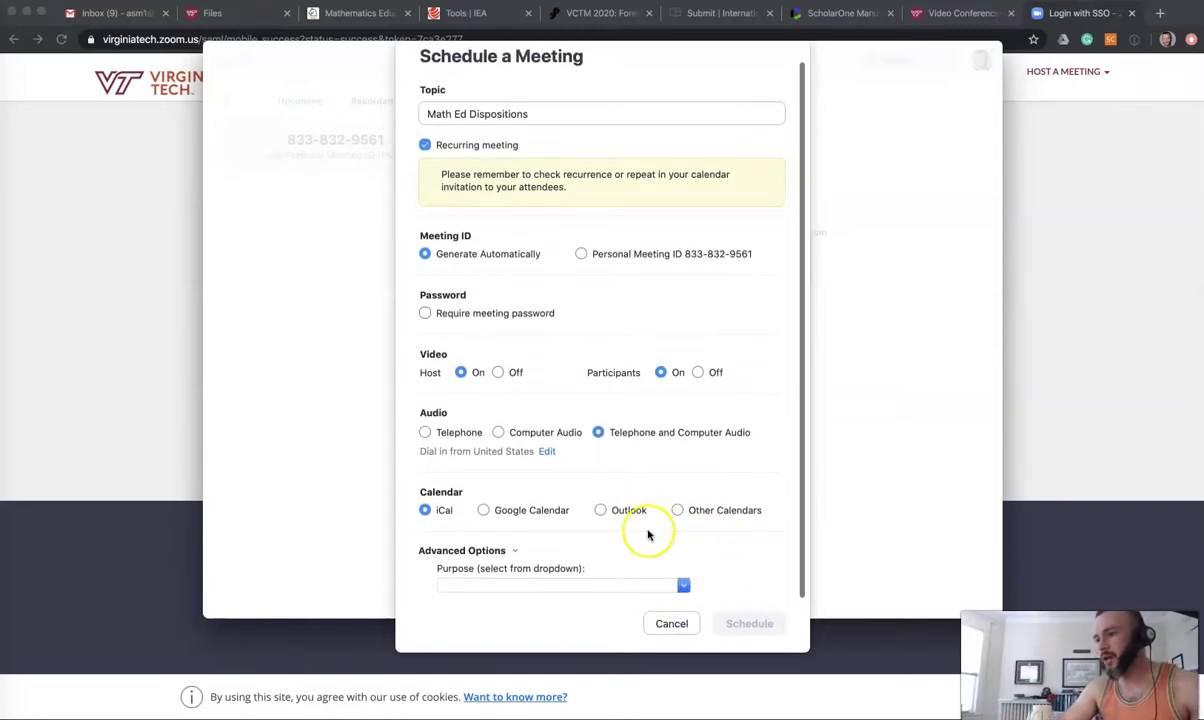
{"action": "scroll", "coordinate": [647, 535], "scroll_direction": "up", "scroll_amount": 2}
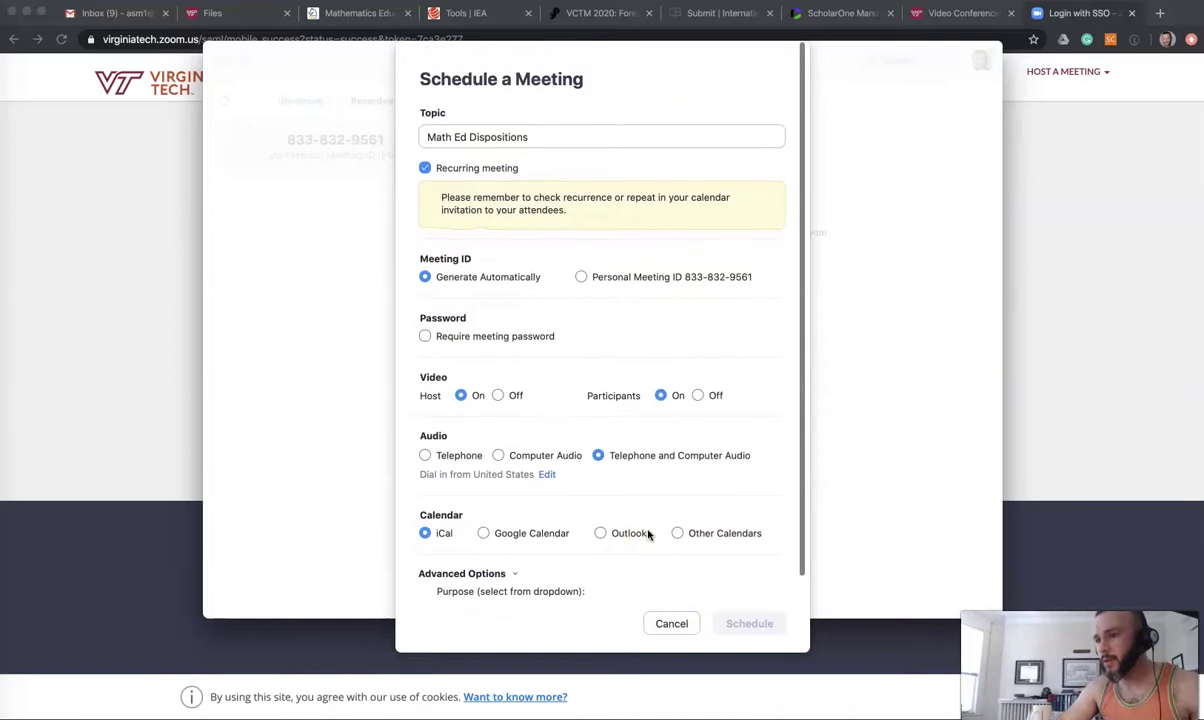
{"action": "scroll", "coordinate": [696, 535], "scroll_direction": "down", "scroll_amount": 2}
{"action": "left_click", "coordinate": [682, 587]}
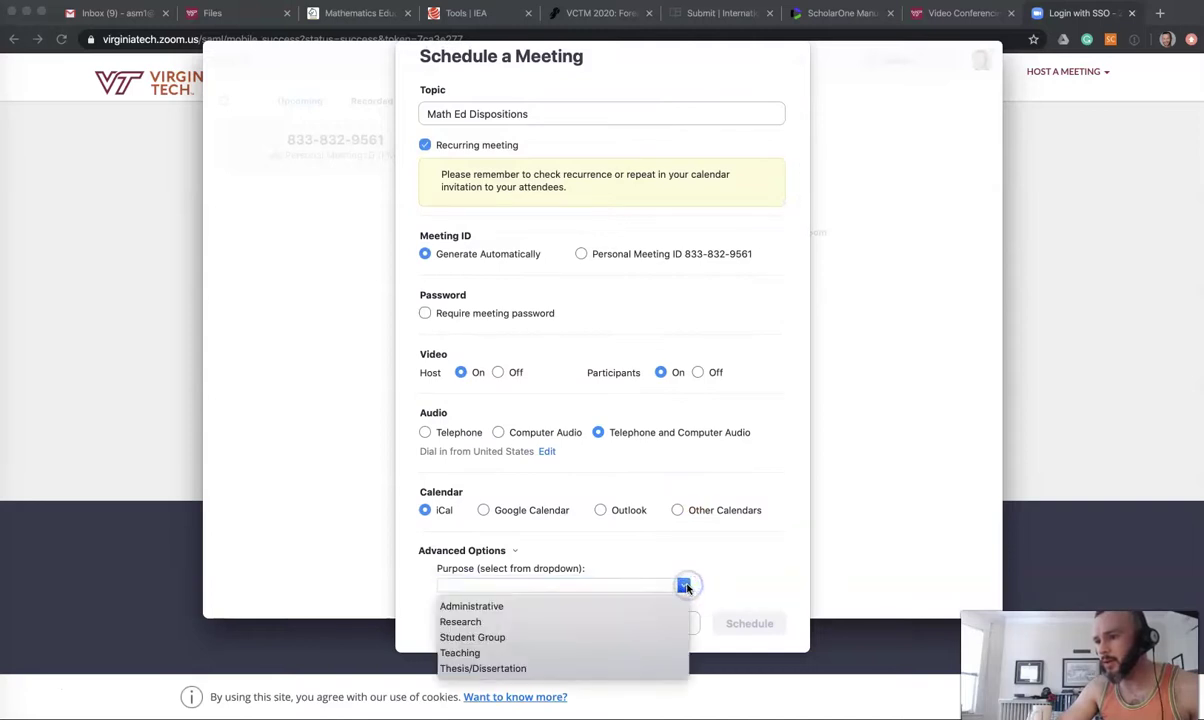
{"action": "left_click", "coordinate": [462, 653]}
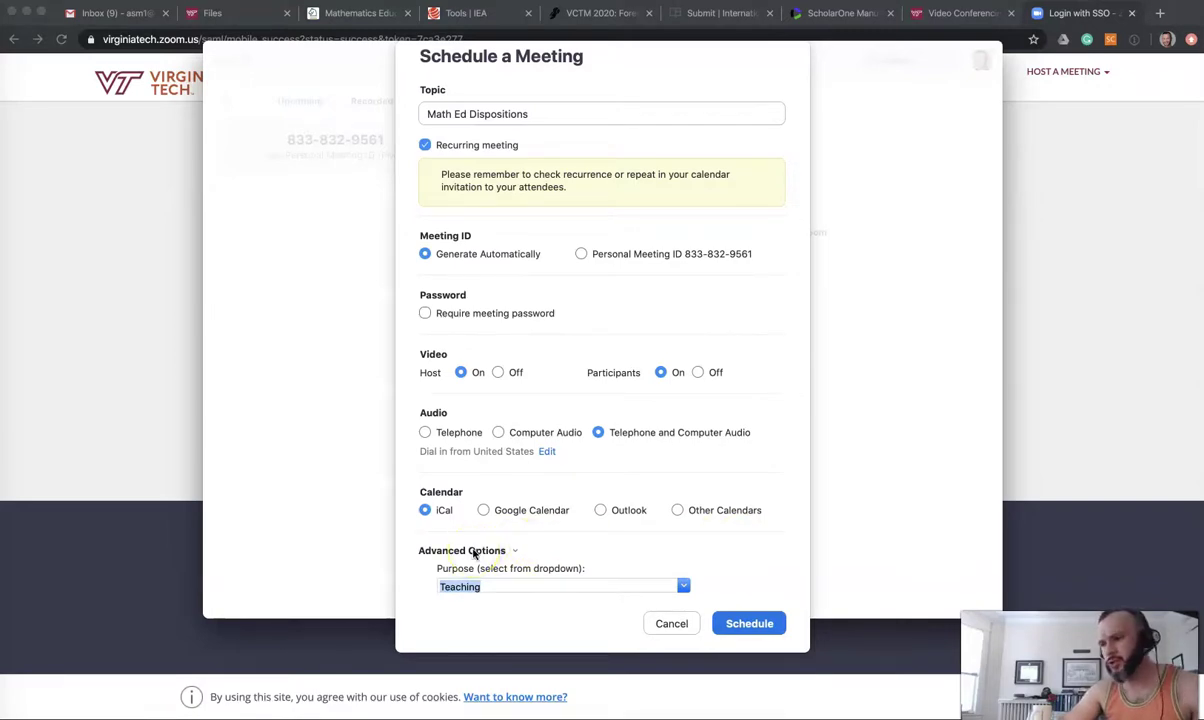
Step: Schedule the configured meeting and cancel adding its event to the computer's calendar
{"action": "left_click", "coordinate": [750, 624]}
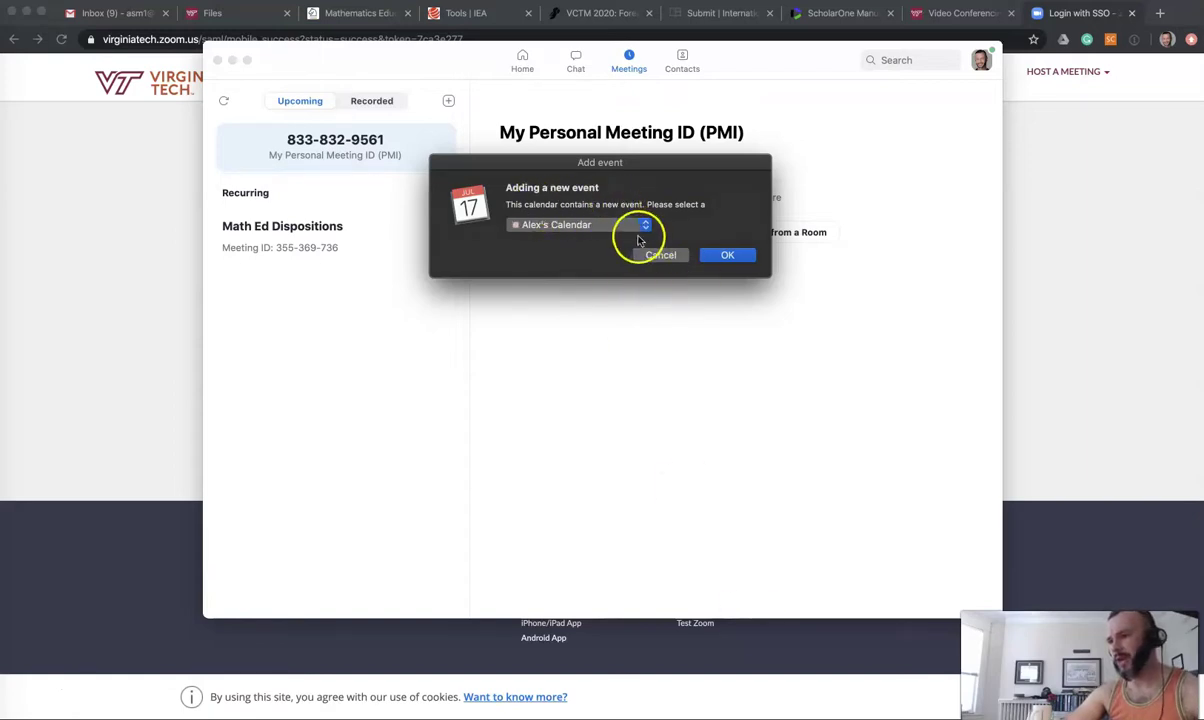
{"action": "left_click", "coordinate": [662, 255]}
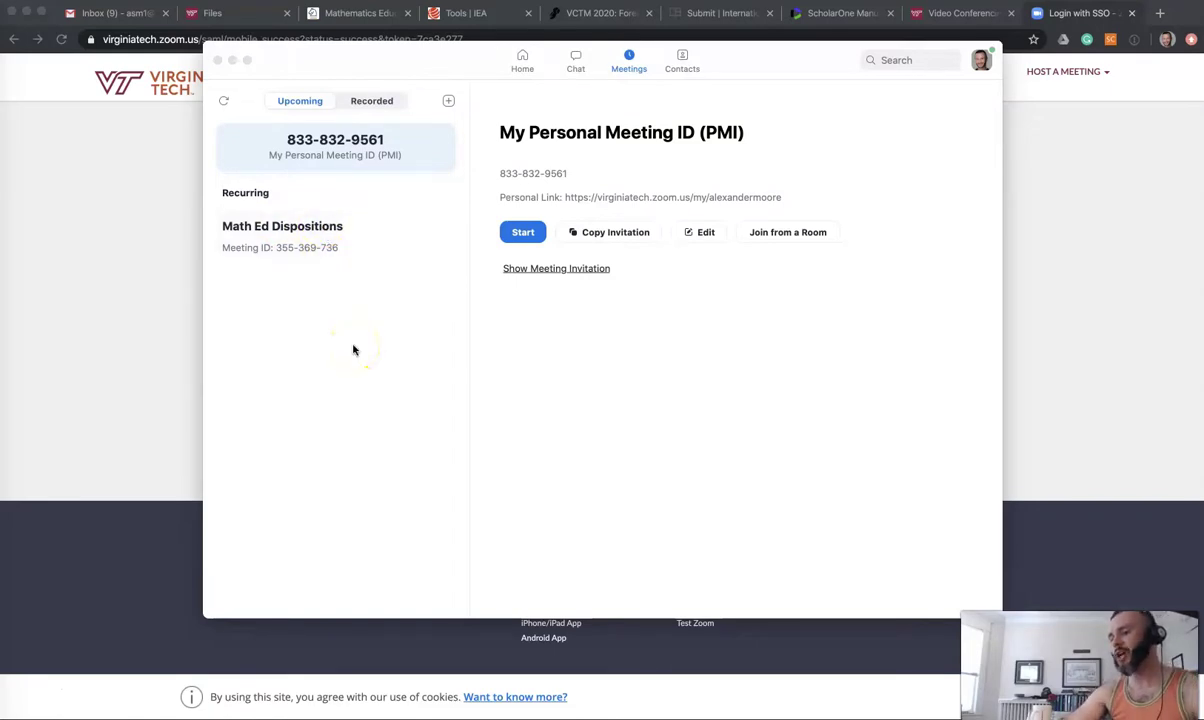
Step: Compare the personal meeting with the recurring "Math Ed Dispositions" meeting in the upcoming list, and start "Math Ed Dispositions"
{"action": "left_click", "coordinate": [374, 245]}
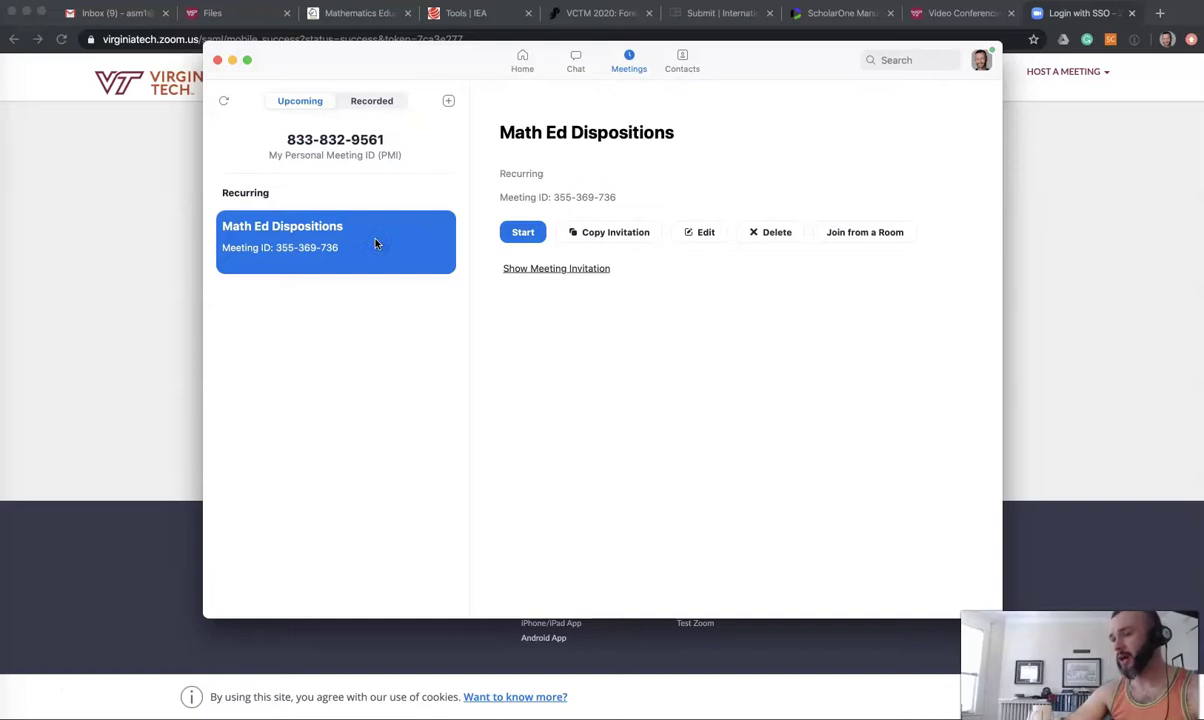
{"action": "left_click", "coordinate": [405, 150]}
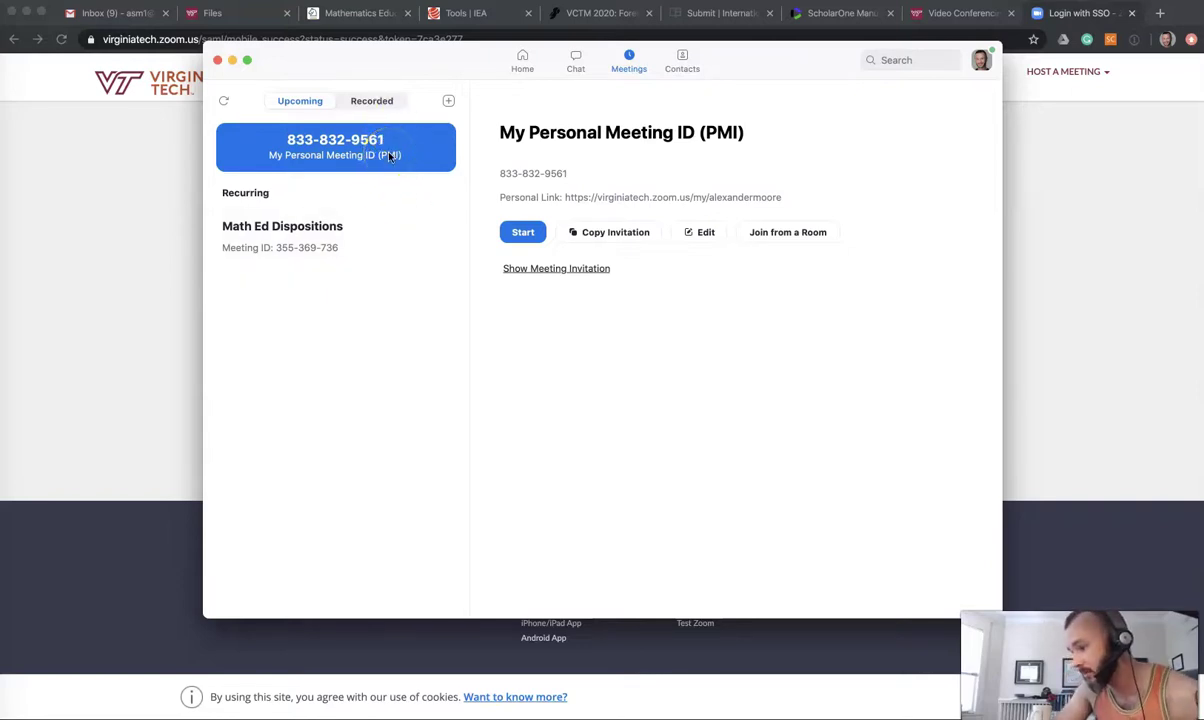
{"action": "left_click", "coordinate": [396, 255]}
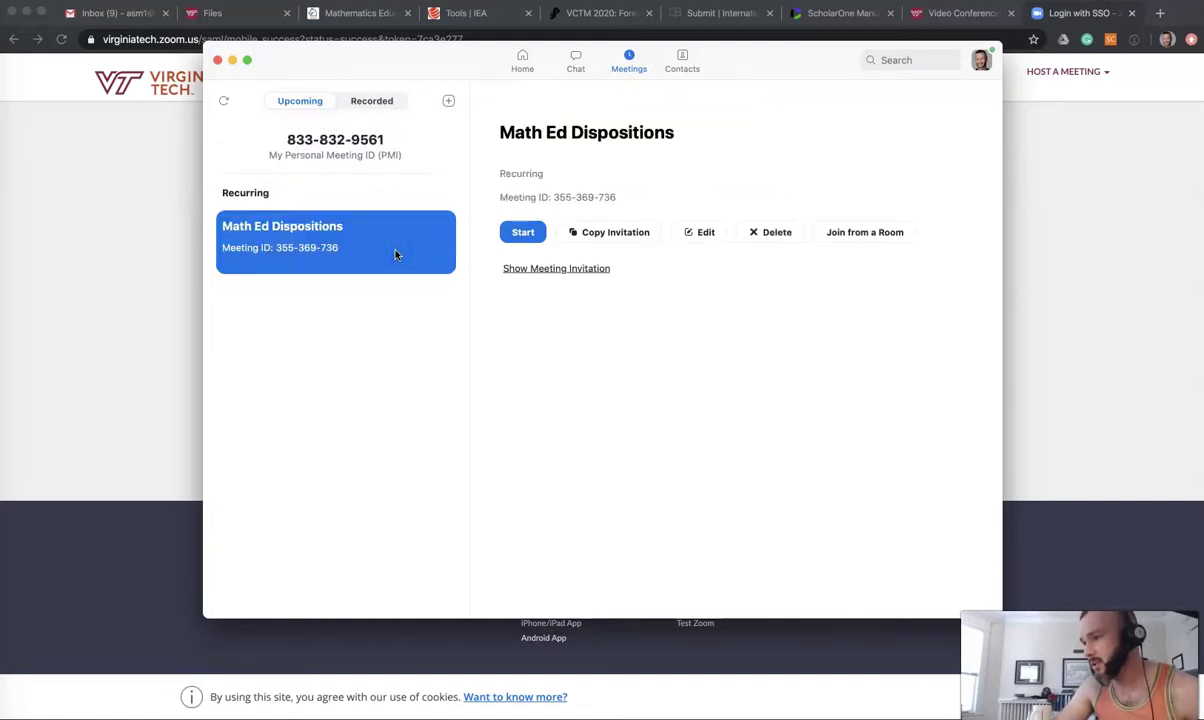
{"action": "left_click", "coordinate": [521, 233]}
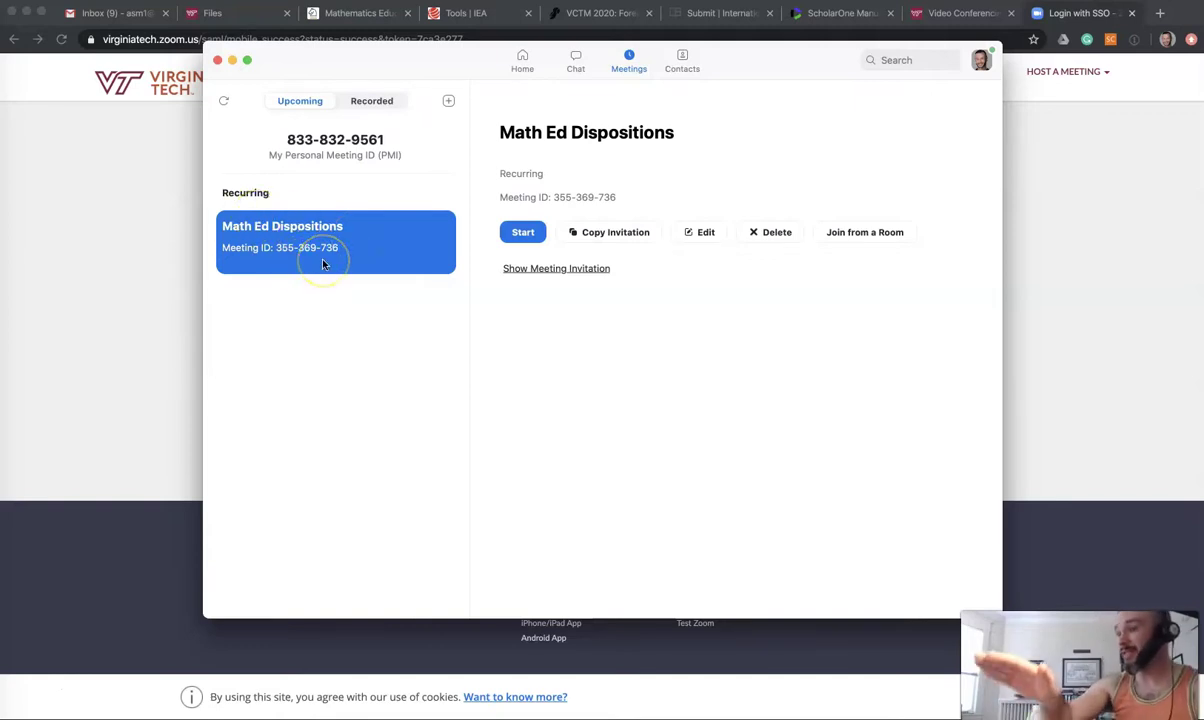
{"action": "left_click", "coordinate": [527, 236]}
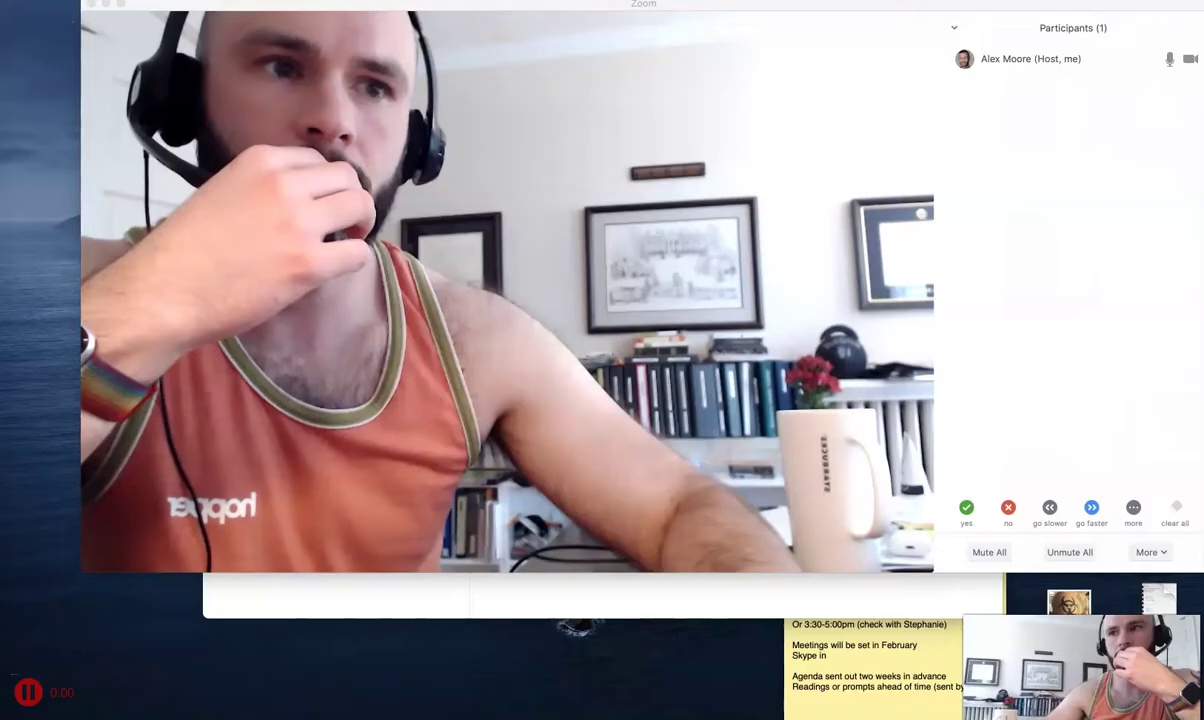
Step: Reposition the meeting window to fit on the screen, and hide and reshow the participants list
{"action": "left_click", "coordinate": [757, 10]}
{"action": "left_click_drag", "start_coordinate": [757, 10], "coordinate": [727, 33]}
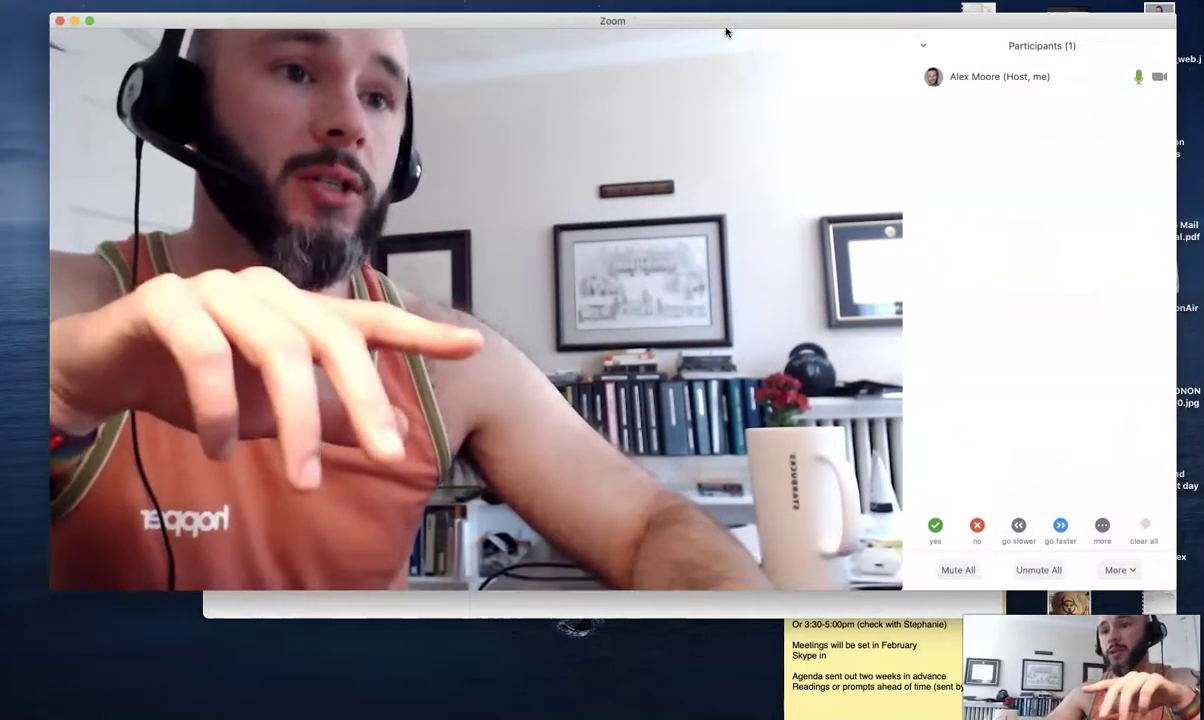
{"action": "left_click", "coordinate": [760, 60]}
{"action": "left_click", "coordinate": [193, 580]}
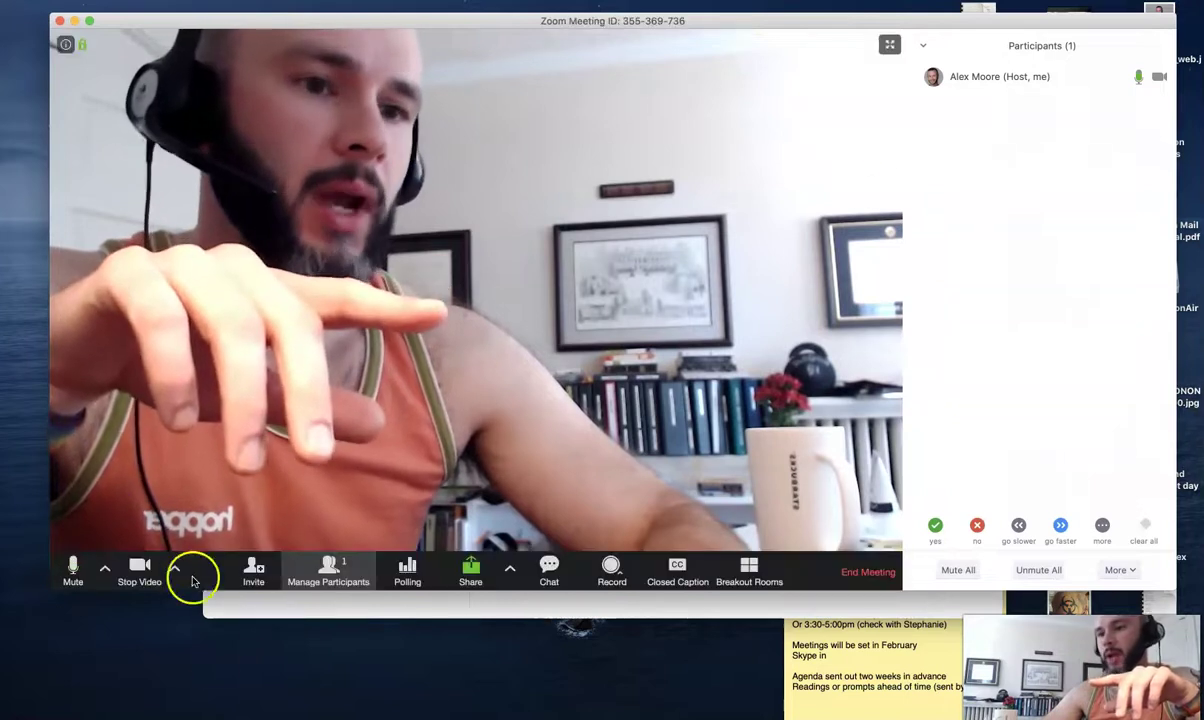
{"action": "left_click", "coordinate": [328, 567]}
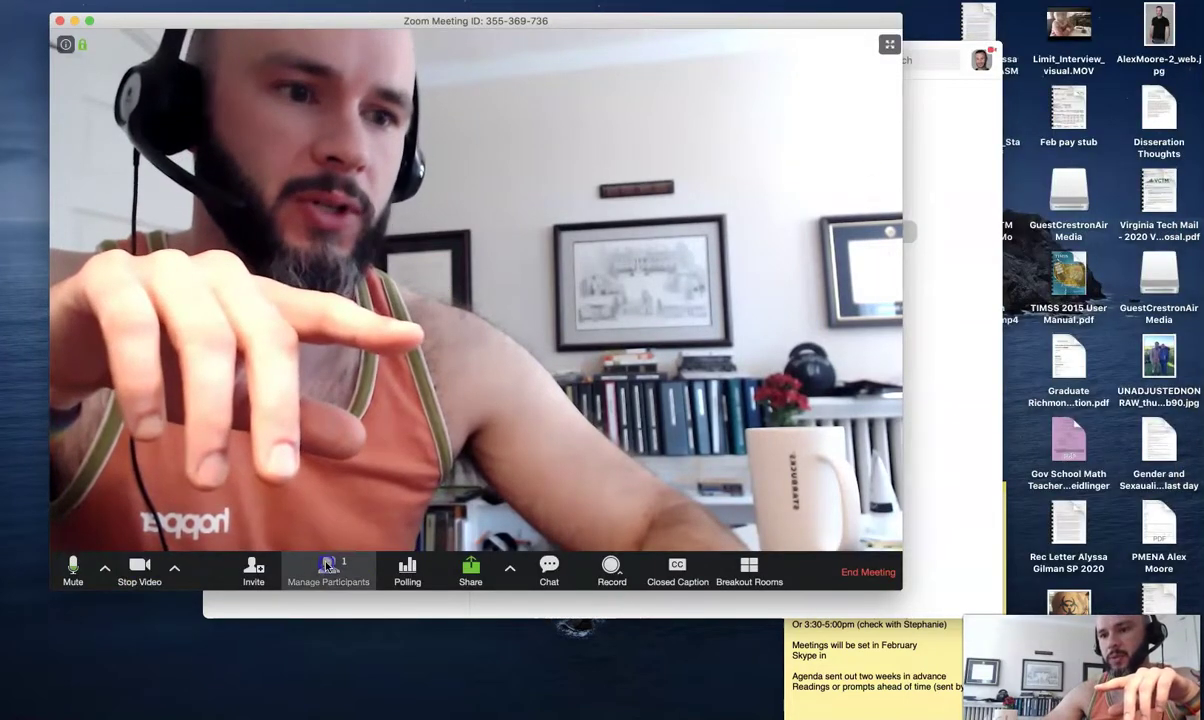
{"action": "left_click", "coordinate": [328, 567]}
{"action": "left_click_drag", "start_coordinate": [795, 21], "coordinate": [806, 24]}
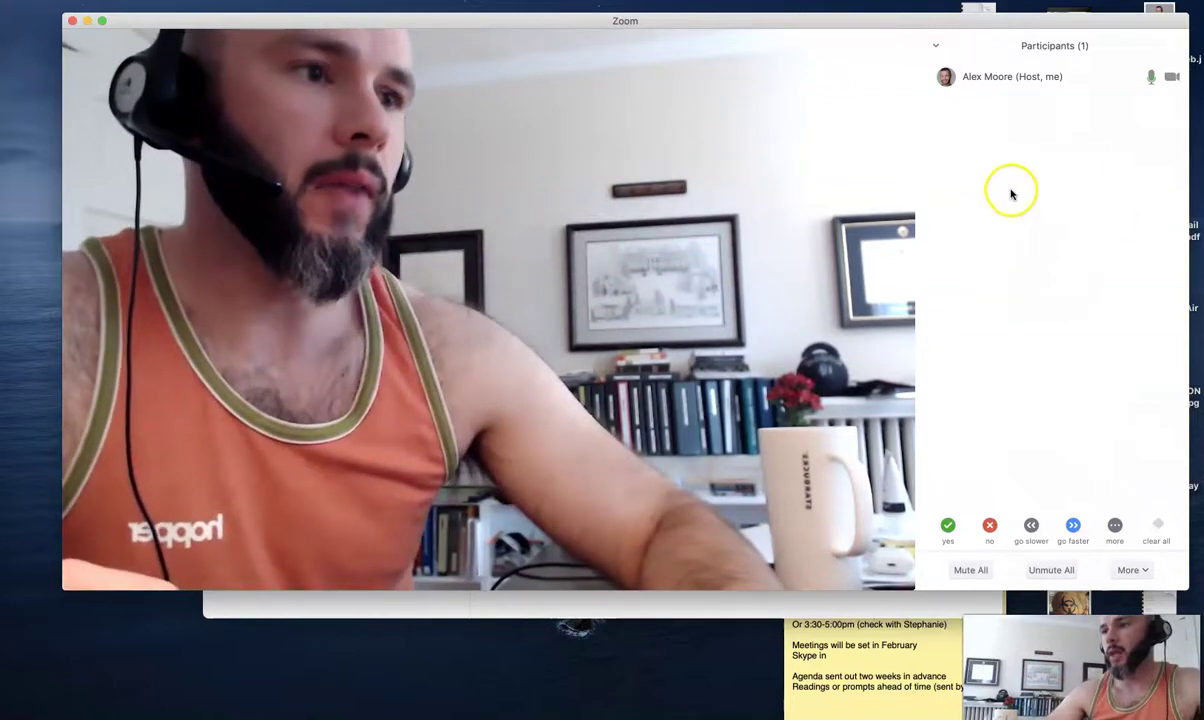
Step: Examine the participants list's controls for muting or renaming a participant and for muting or unmuting everyone
{"action": "mouse_move", "coordinate": [1060, 79]}
{"action": "mouse_move", "coordinate": [333, 405]}
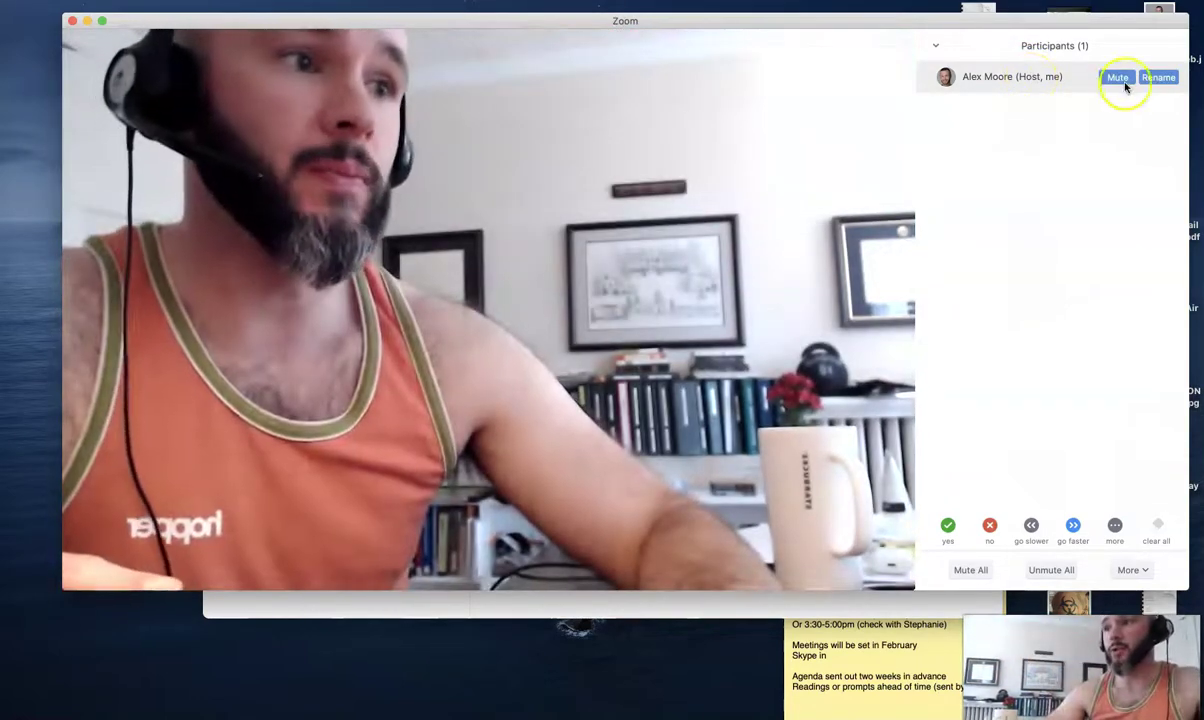
{"action": "mouse_move", "coordinate": [545, 324]}
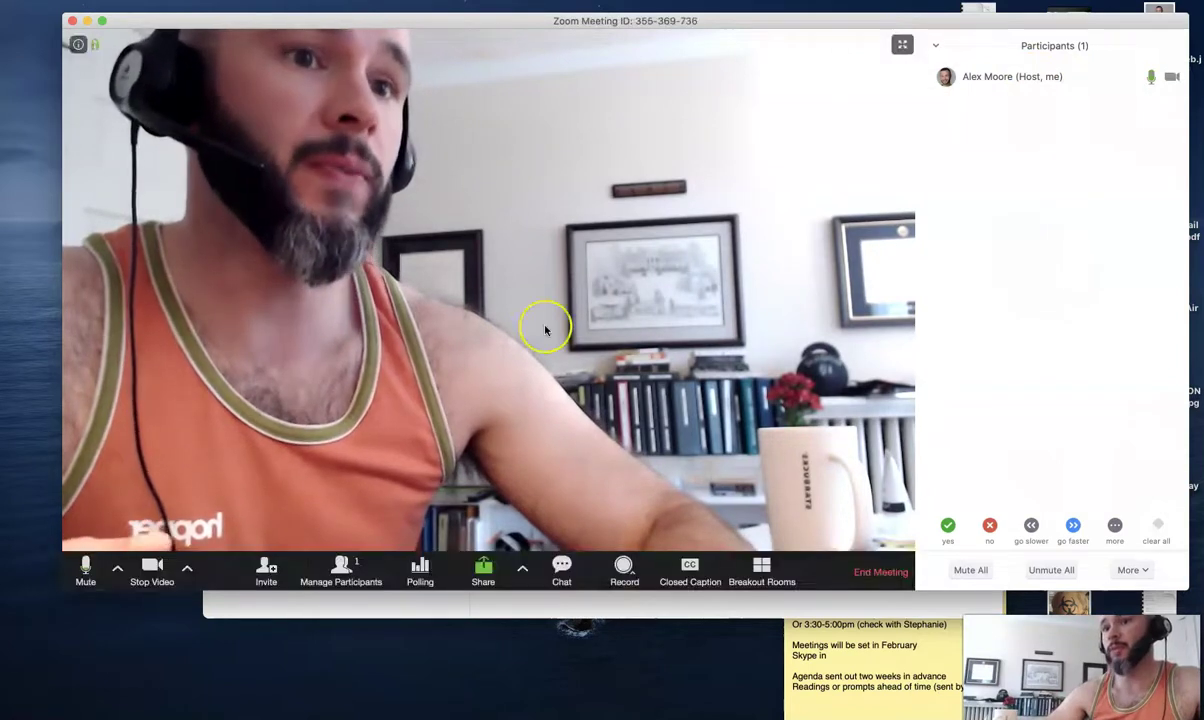
{"action": "left_click", "coordinate": [1029, 567]}
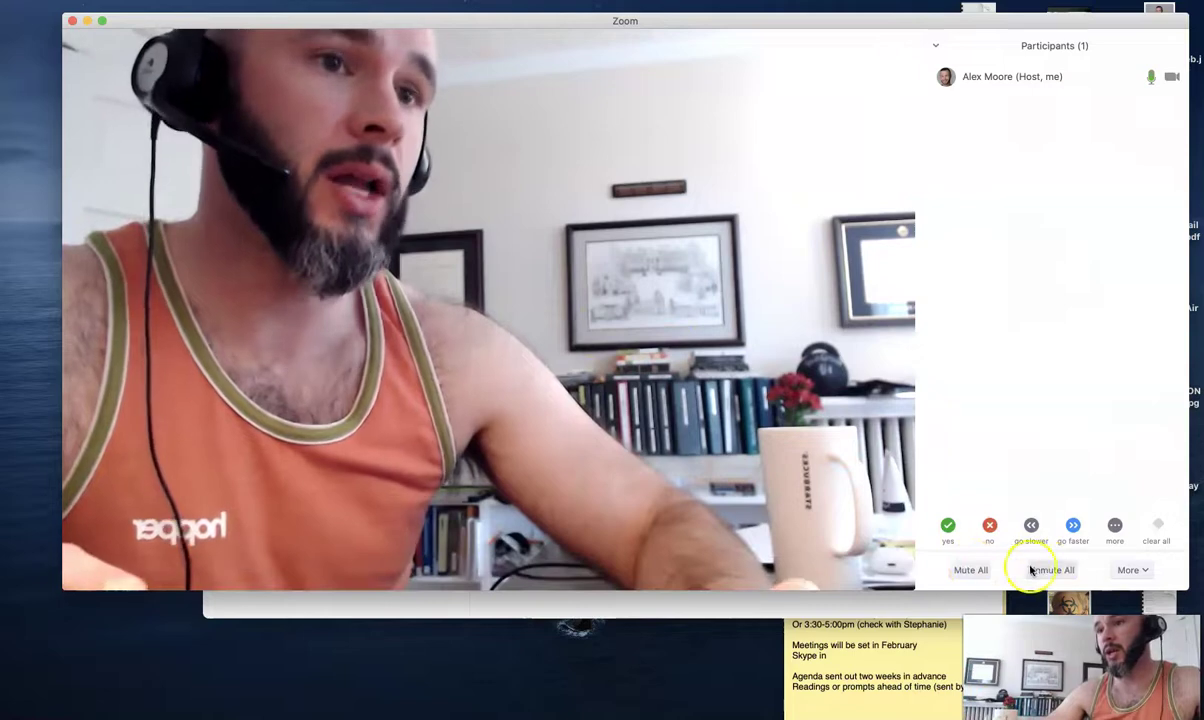
{"action": "left_click", "coordinate": [968, 568]}
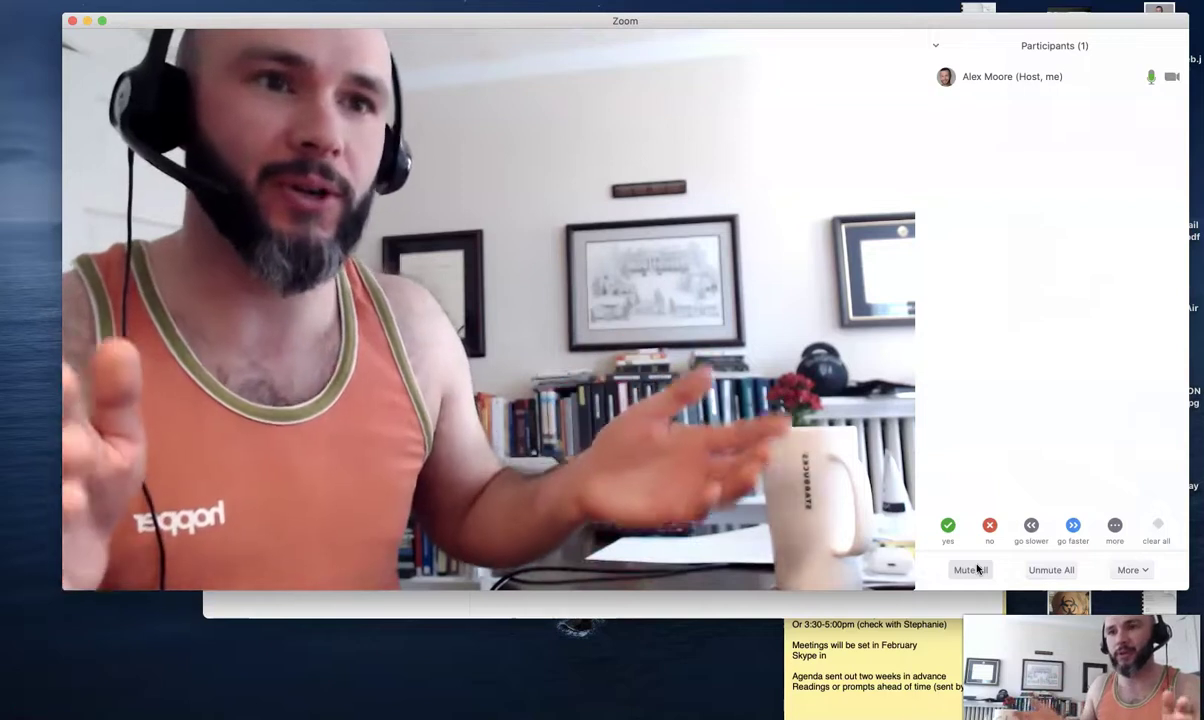
{"action": "left_click", "coordinate": [978, 489]}
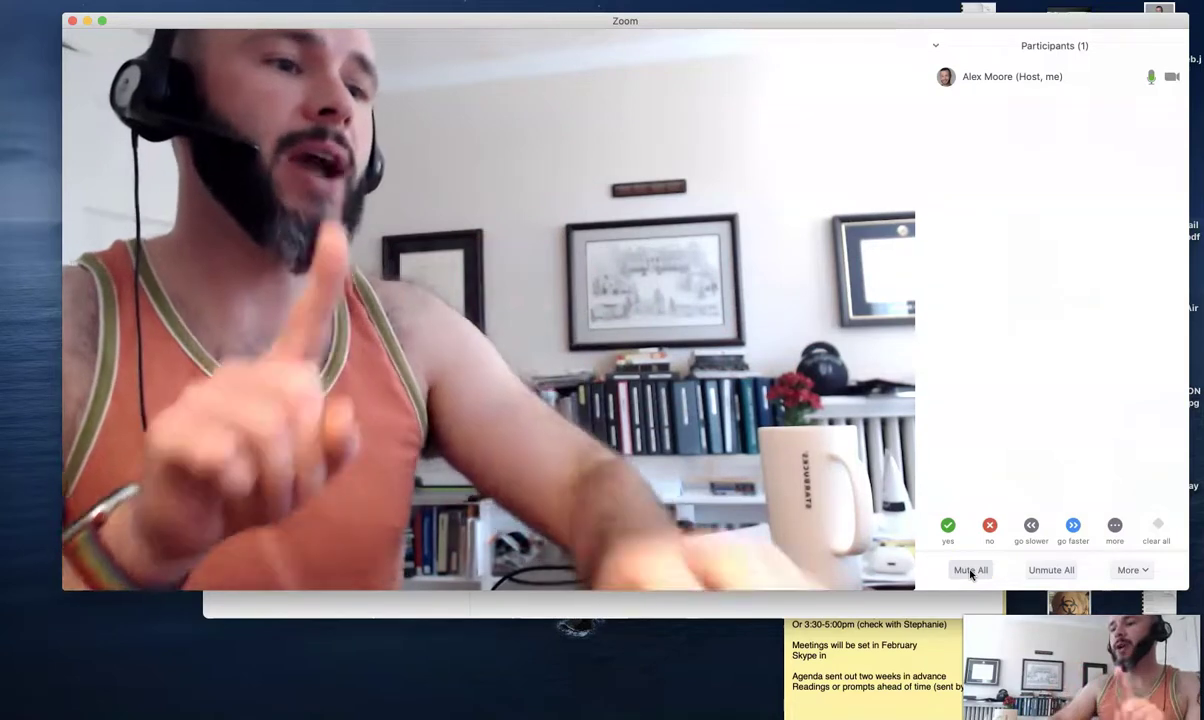
{"action": "left_click", "coordinate": [925, 467]}
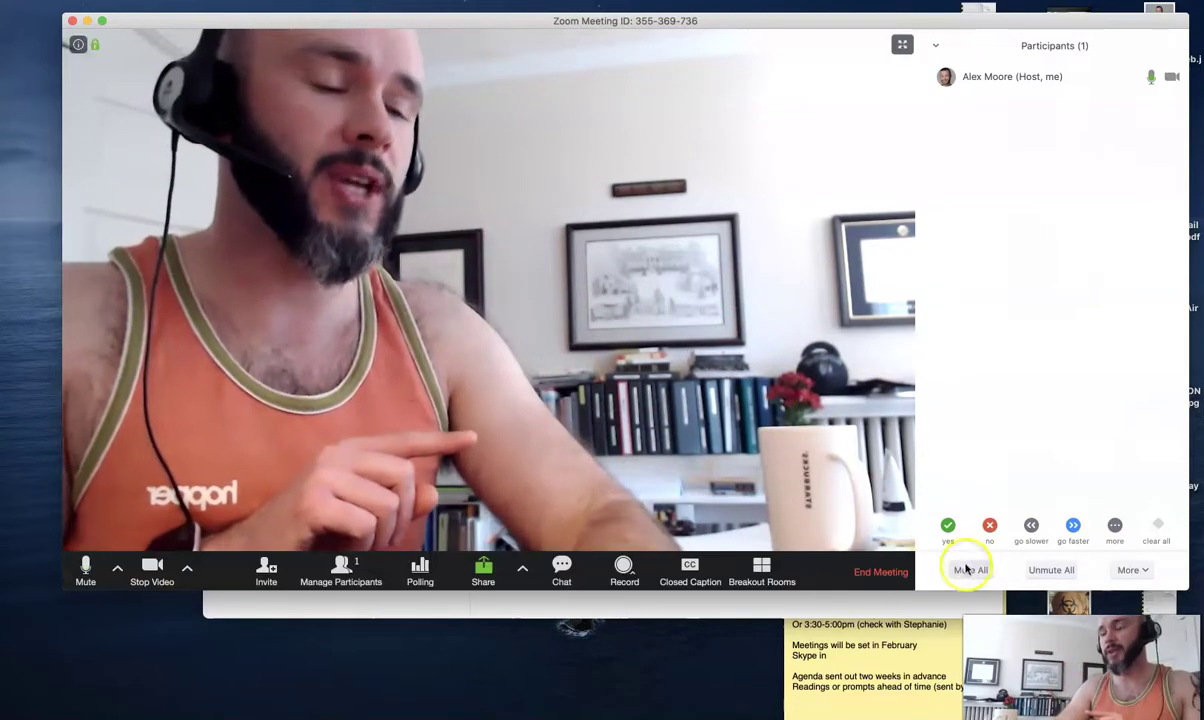
Step: Review the microphone and speaker choices available for the meeting
{"action": "left_click", "coordinate": [87, 568]}
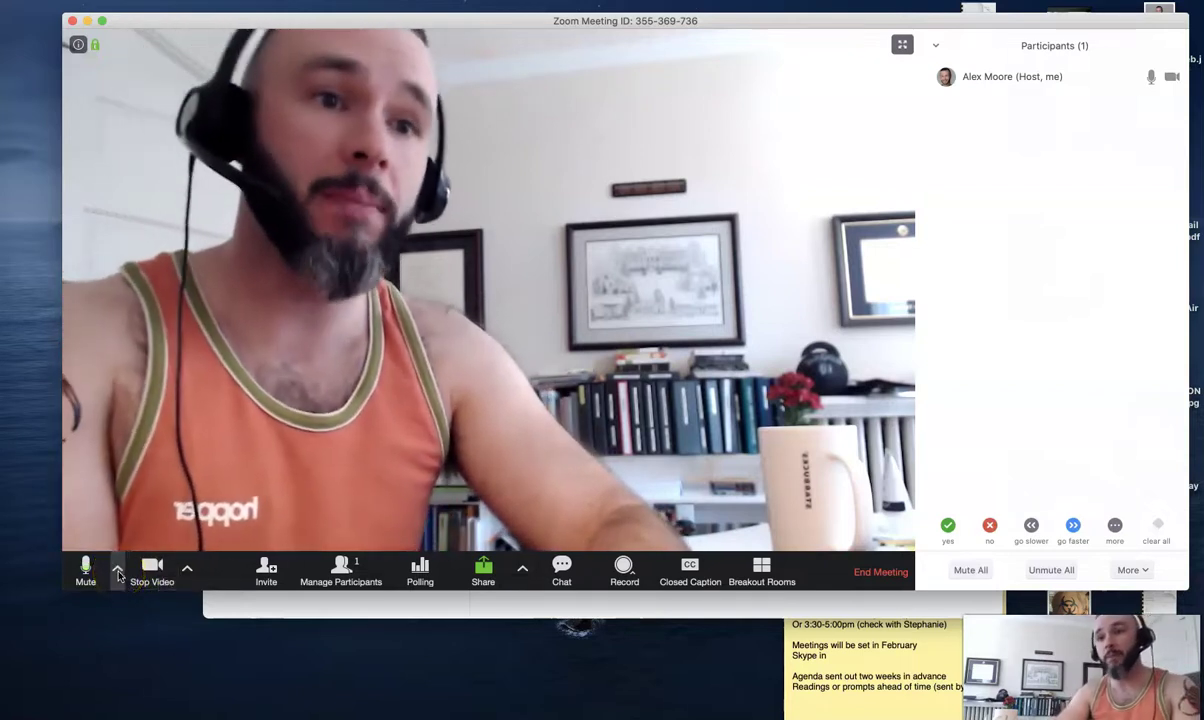
{"action": "left_click", "coordinate": [117, 573]}
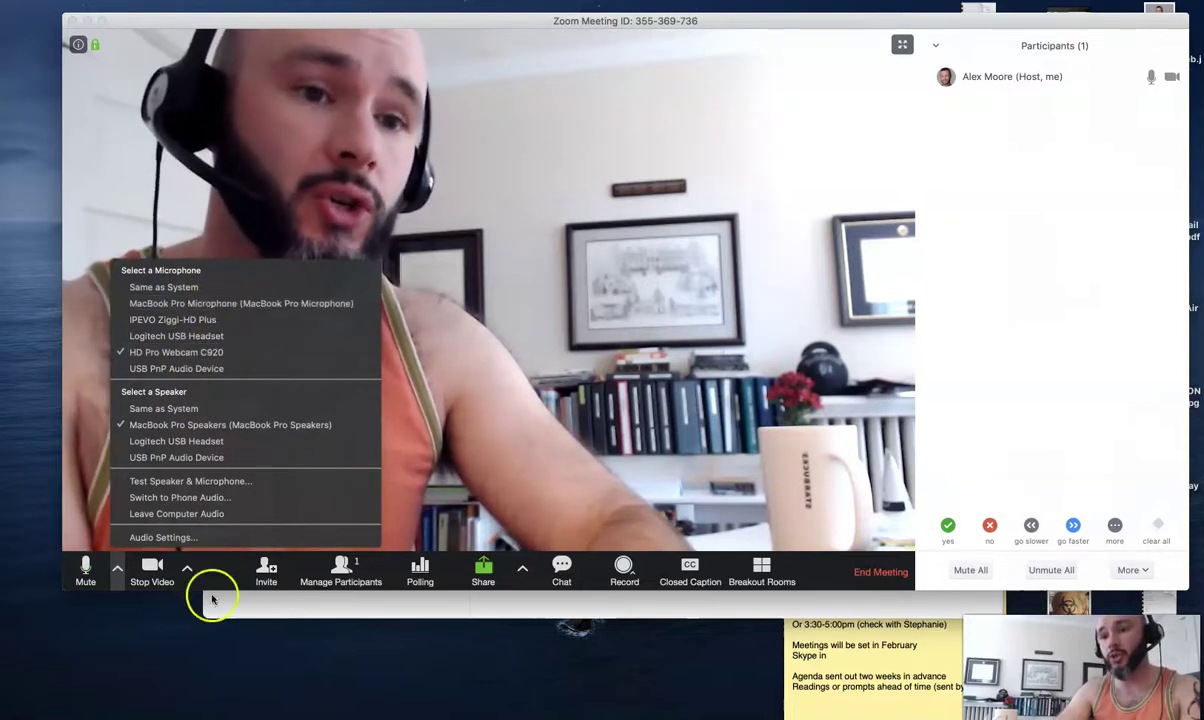
Step: Switch the meeting camera to IPEVO Ziggi-HD Plus and back to HD Pro Webcam C920 #3
{"action": "left_click", "coordinate": [189, 570]}
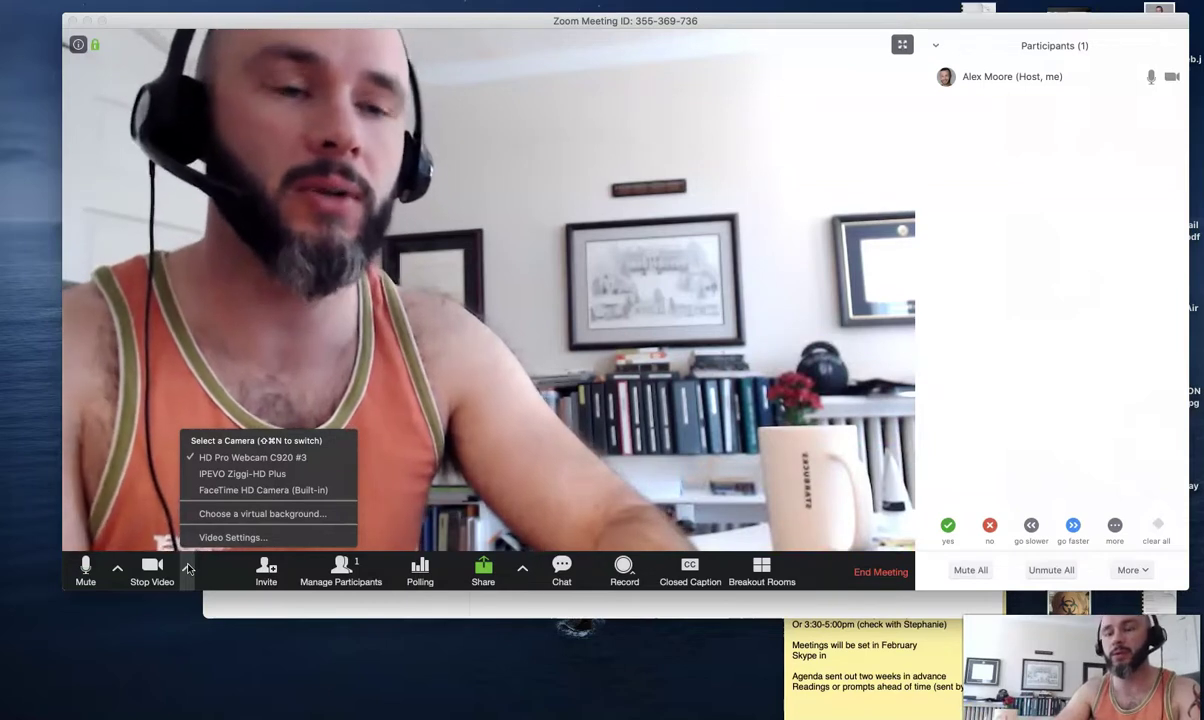
{"action": "left_click", "coordinate": [188, 568]}
{"action": "left_click", "coordinate": [188, 568]}
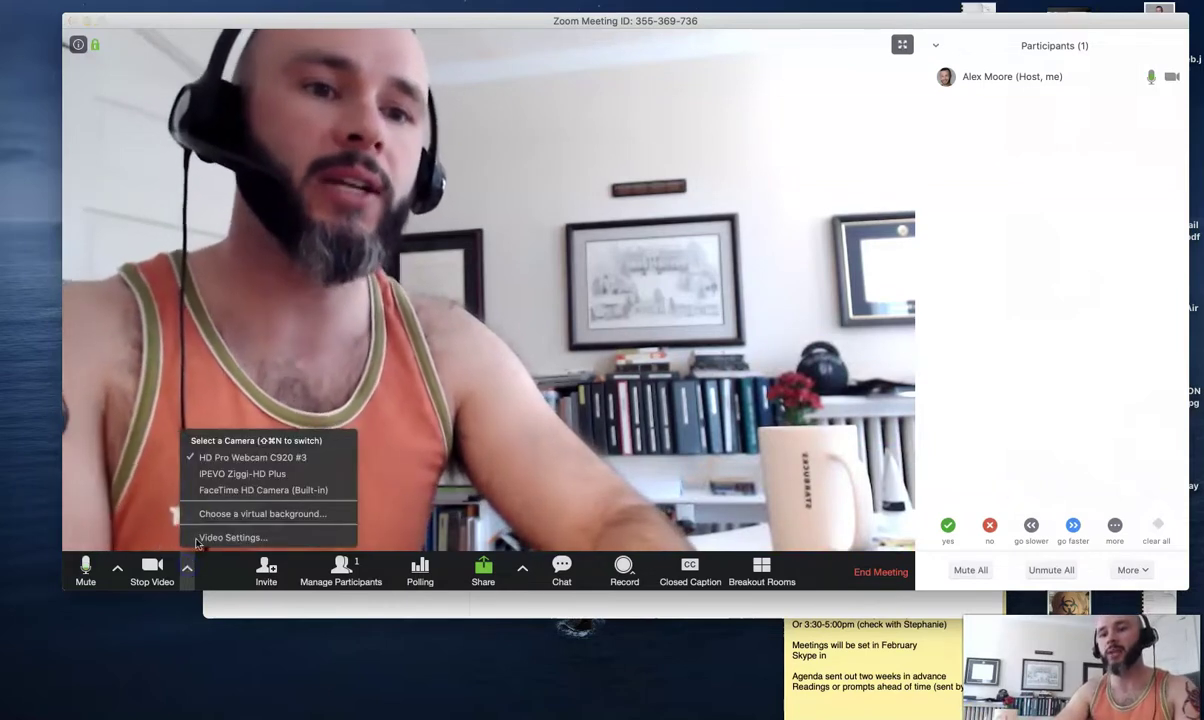
{"action": "left_click", "coordinate": [242, 475]}
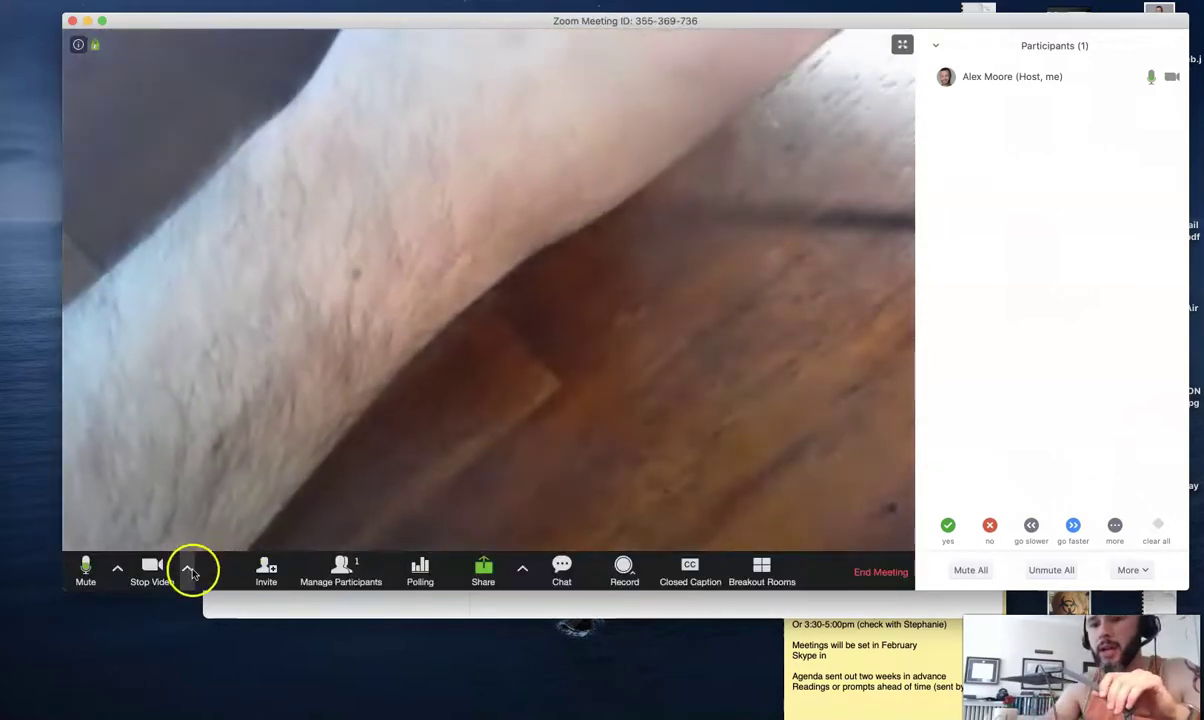
{"action": "left_click", "coordinate": [190, 570]}
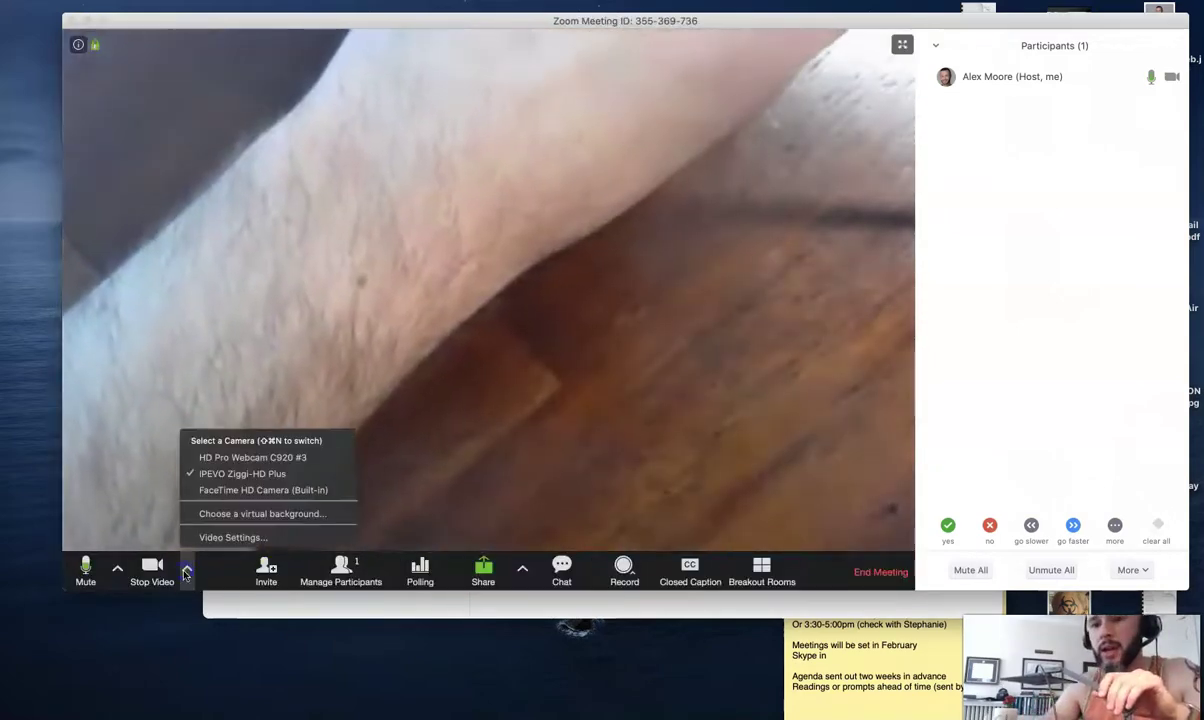
{"action": "left_click", "coordinate": [241, 458]}
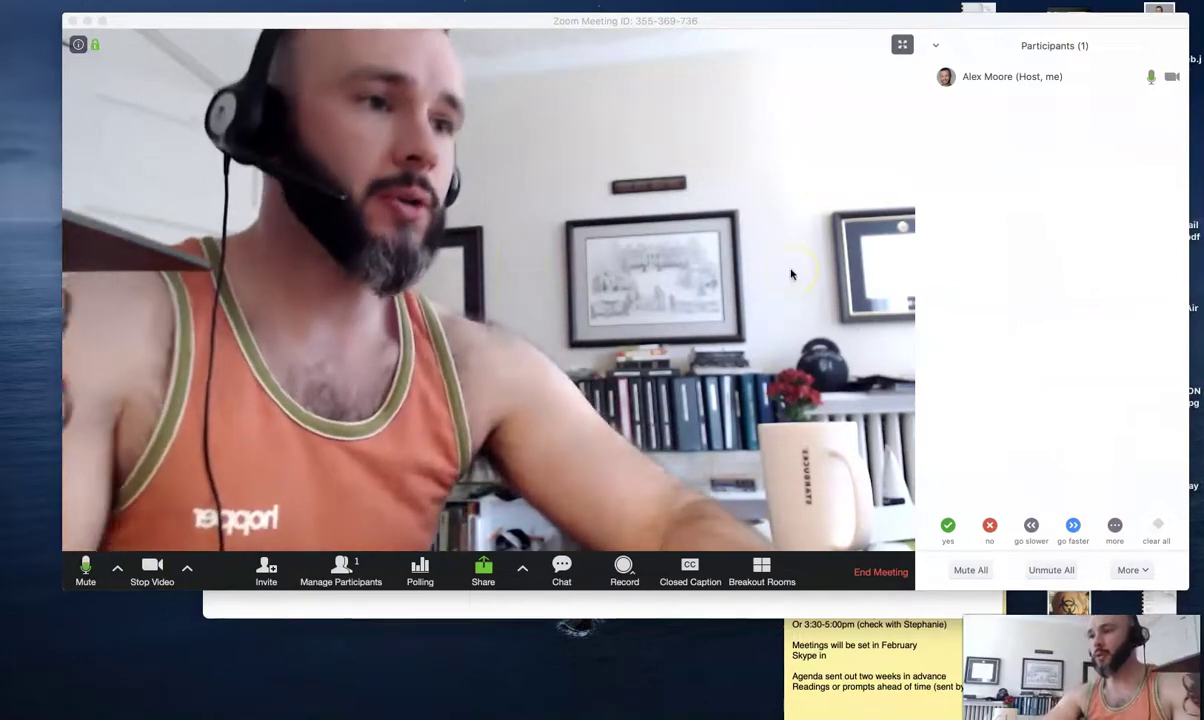
{"action": "left_click", "coordinate": [961, 570]}
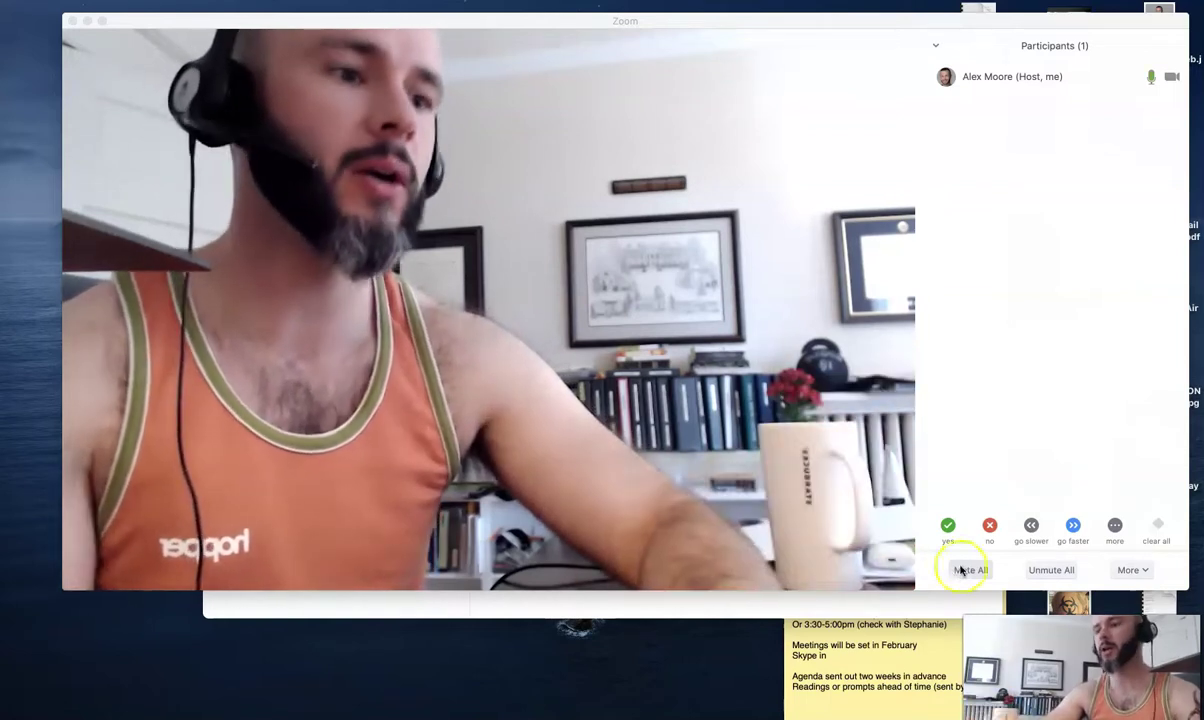
{"action": "left_click", "coordinate": [130, 510]}
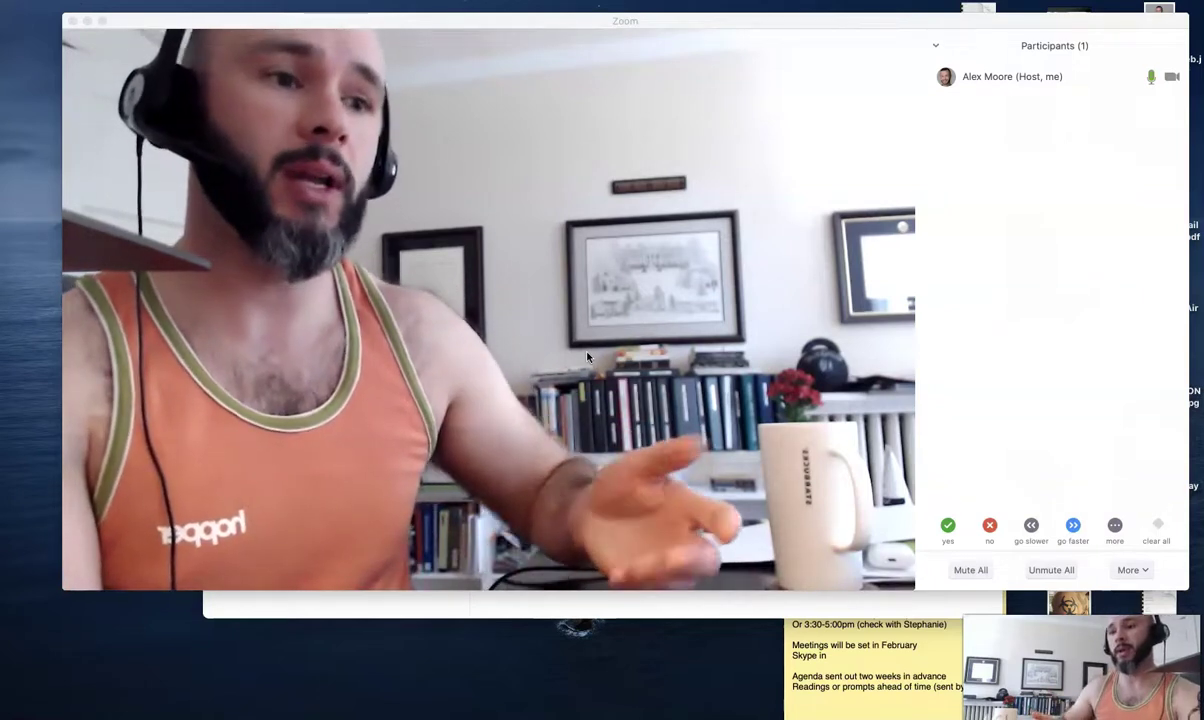
{"action": "left_click", "coordinate": [397, 630]}
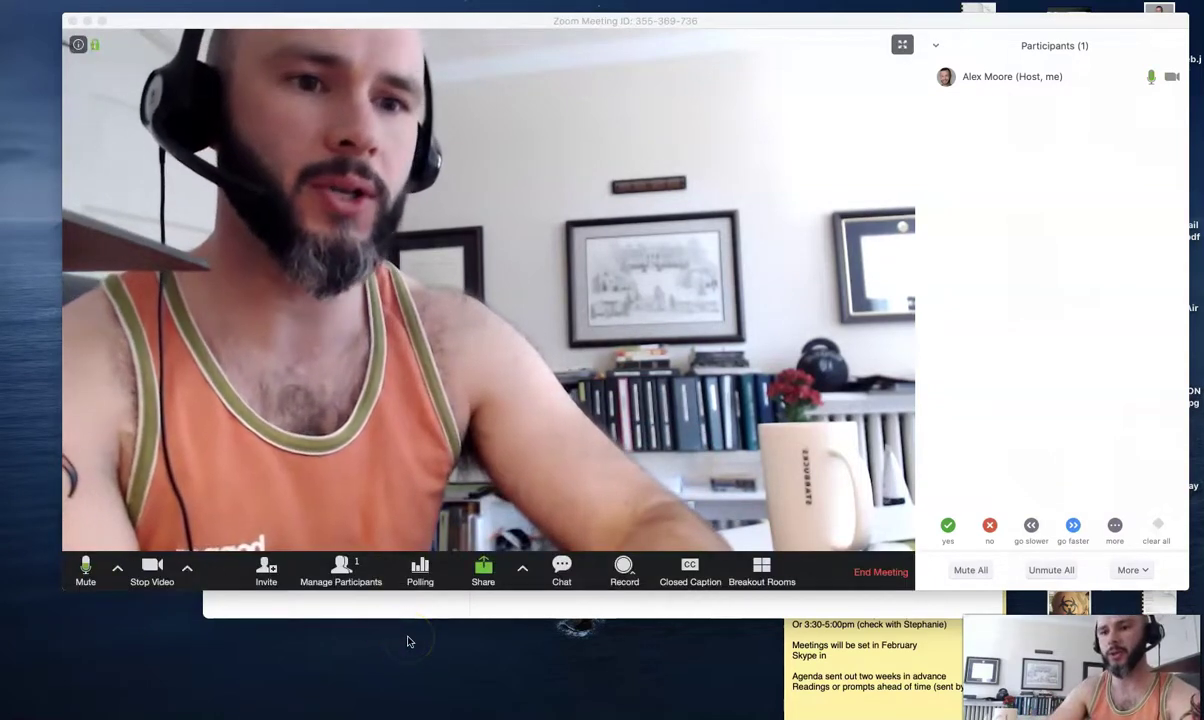
{"action": "left_click", "coordinate": [827, 478]}
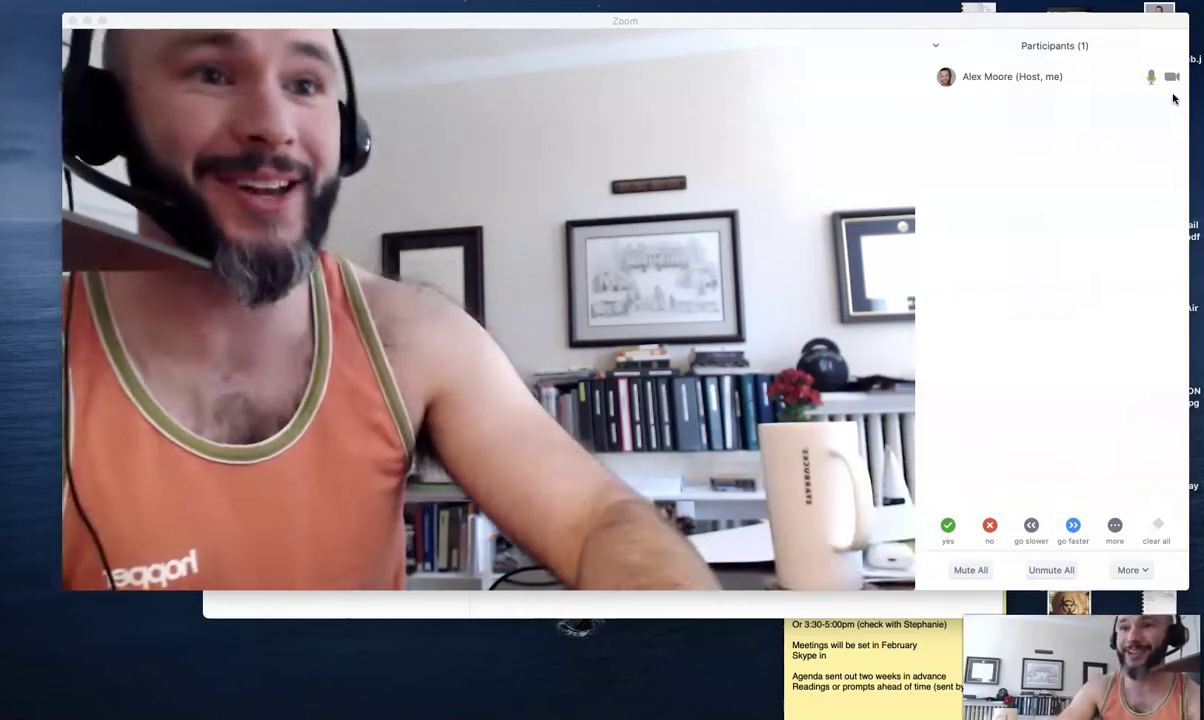
{"action": "left_click", "coordinate": [550, 617]}
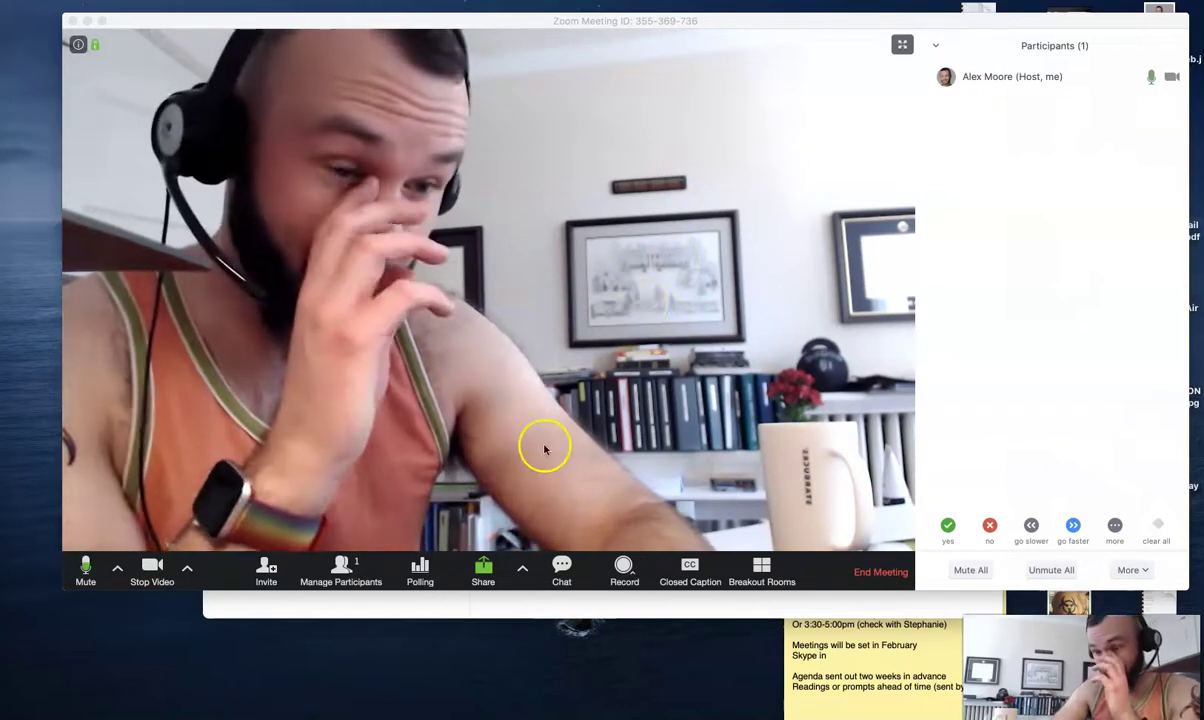
Step: Open the meeting chat and send everyone a personal website link and the text "youtube.com/asodnia odic osijdh"
{"action": "left_click", "coordinate": [575, 569]}
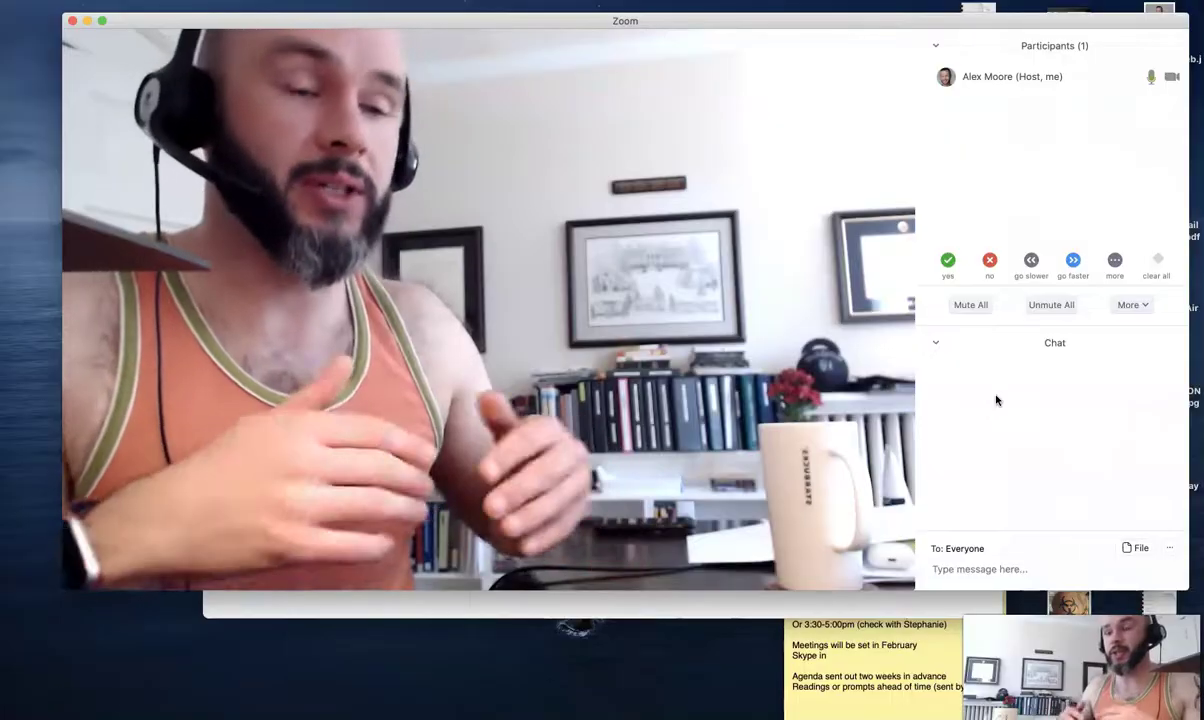
{"action": "left_click", "coordinate": [1008, 571]}
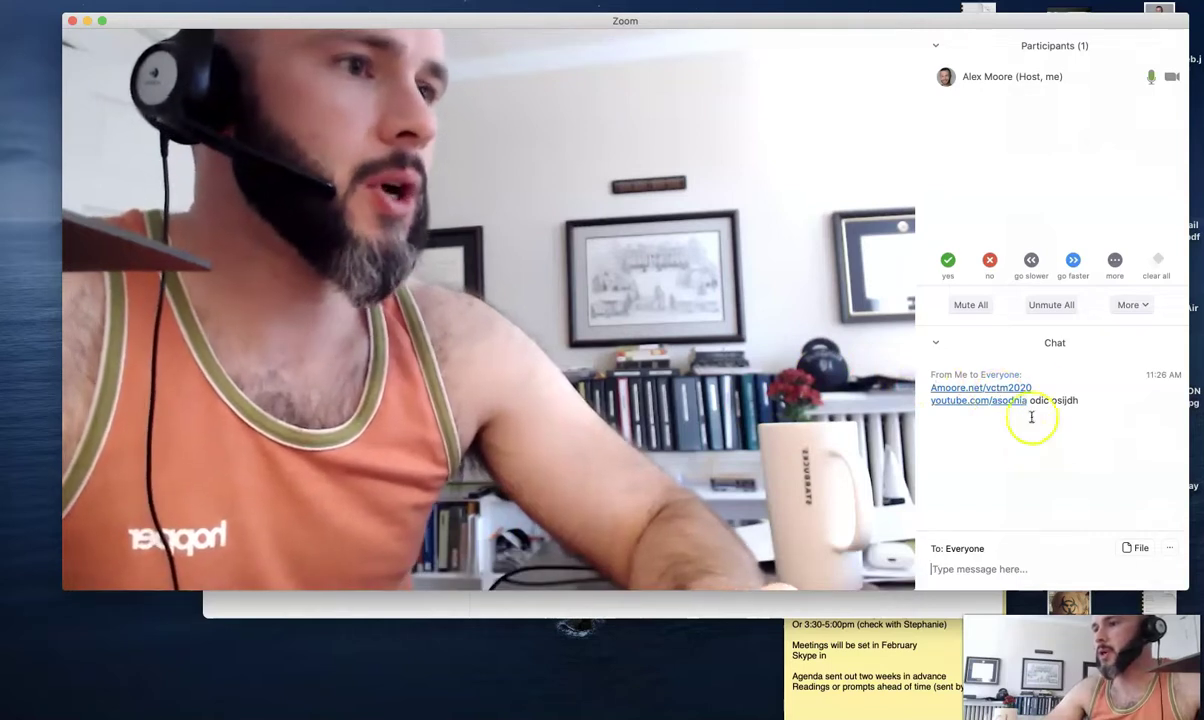
Step: Review the options for recording the meeting on this computer or to the cloud, and close them without recording
{"action": "mouse_move", "coordinate": [613, 572]}
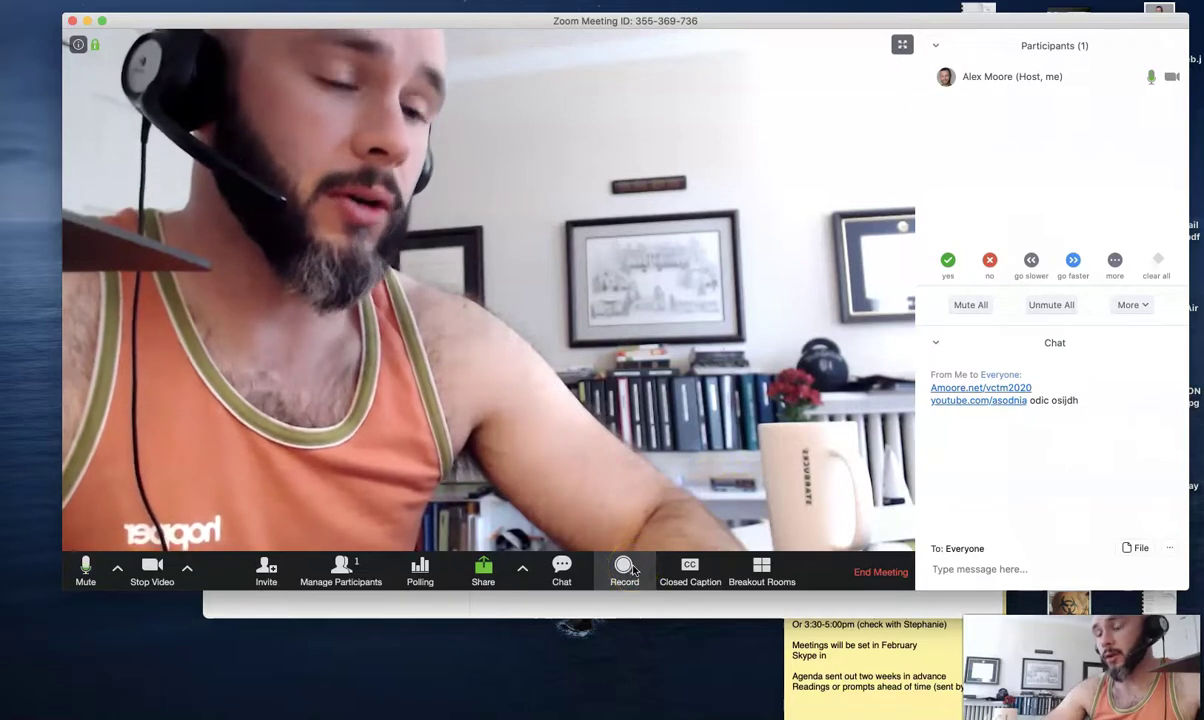
{"action": "left_click", "coordinate": [630, 569]}
{"action": "left_click", "coordinate": [657, 524]}
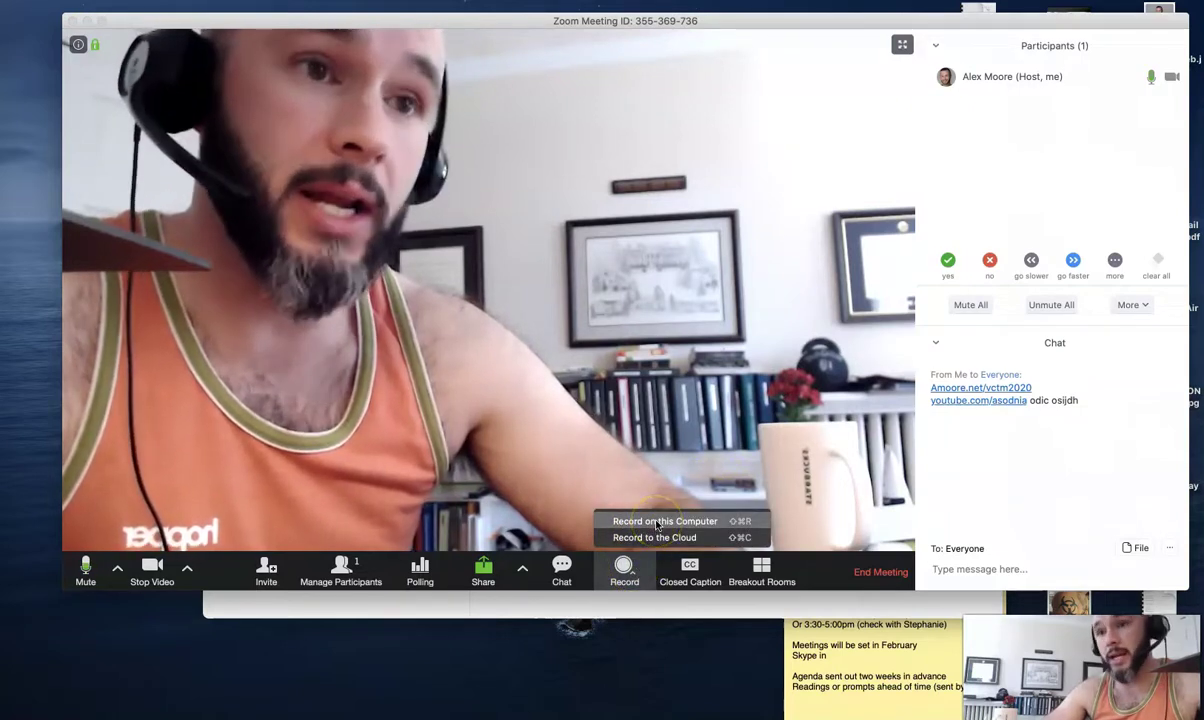
{"action": "left_click", "coordinate": [655, 537]}
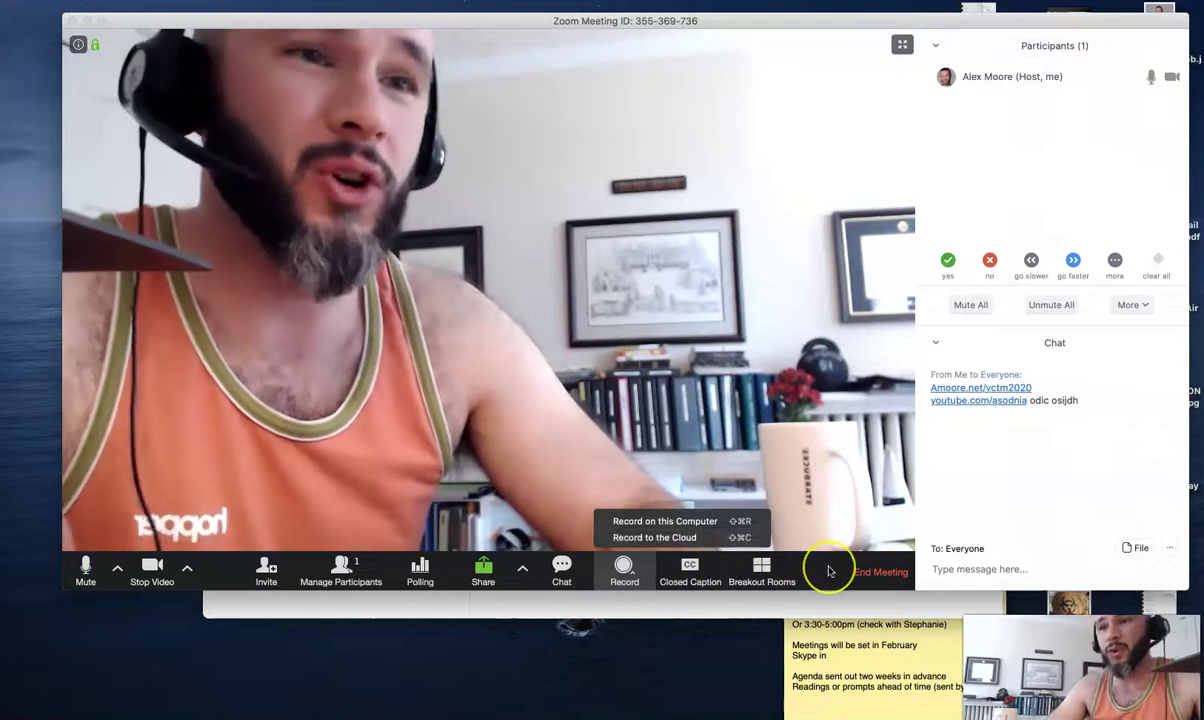
{"action": "left_click", "coordinate": [797, 23]}
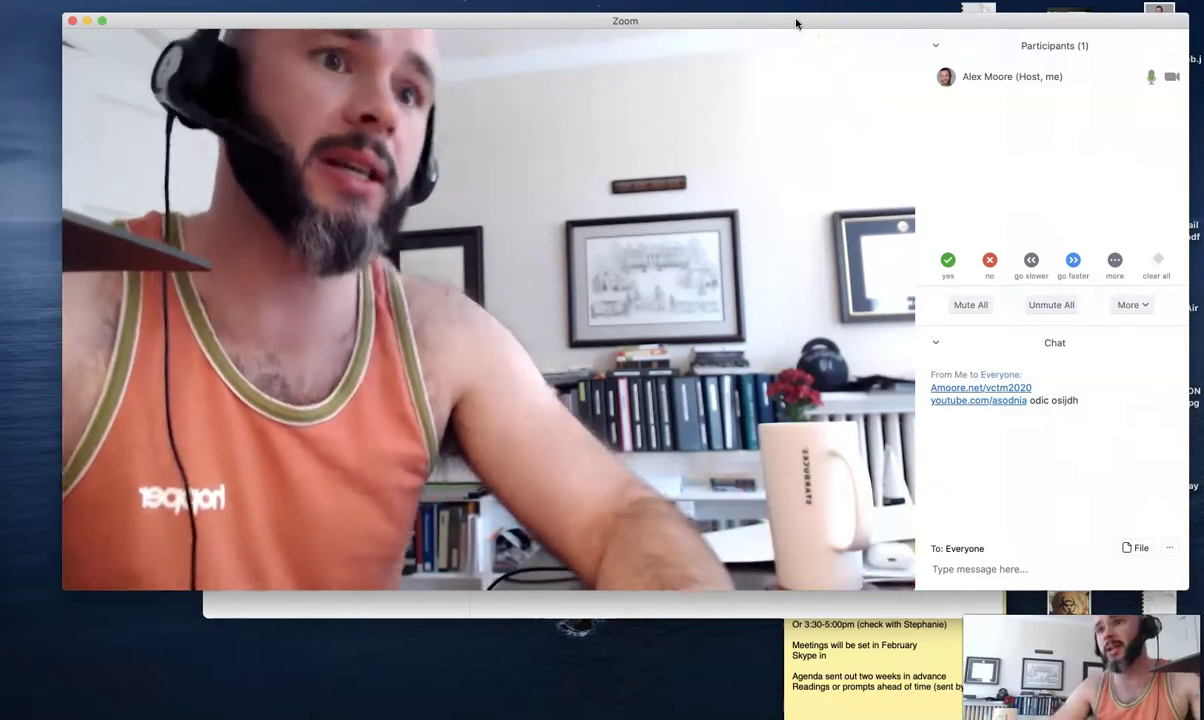
Step: Give yes feedback and switch it to no in the participants list, and hide the meeting chat
{"action": "left_click", "coordinate": [740, 160]}
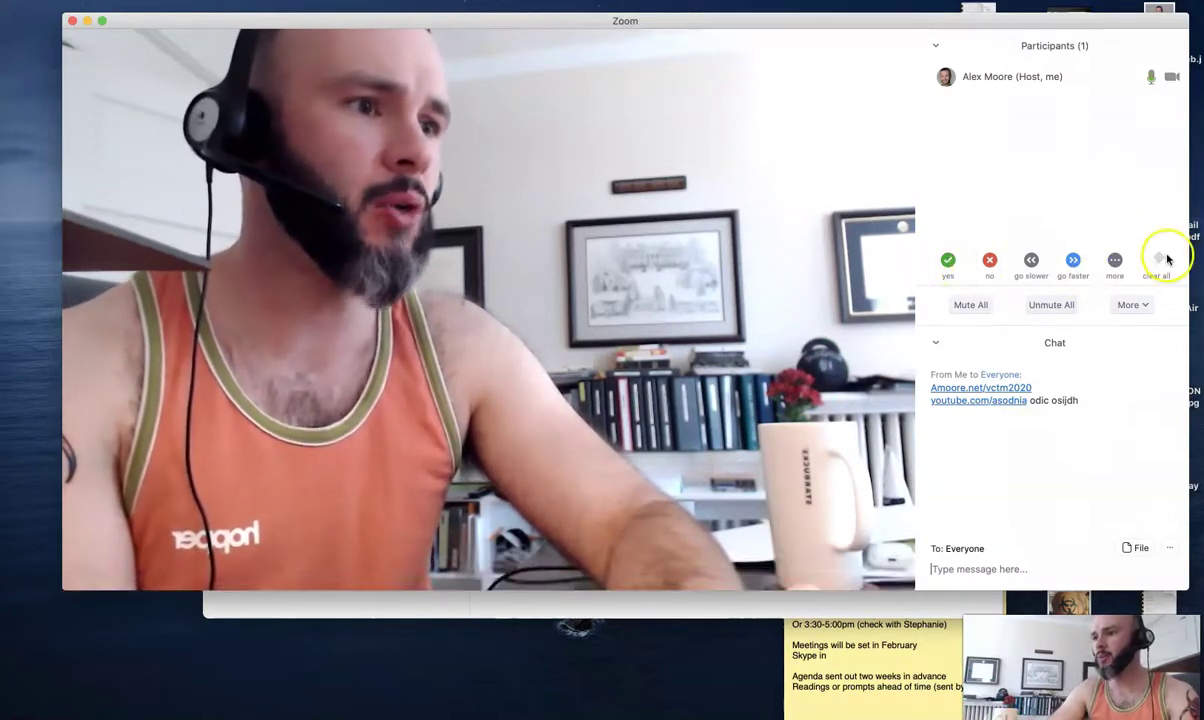
{"action": "left_click", "coordinate": [1116, 261]}
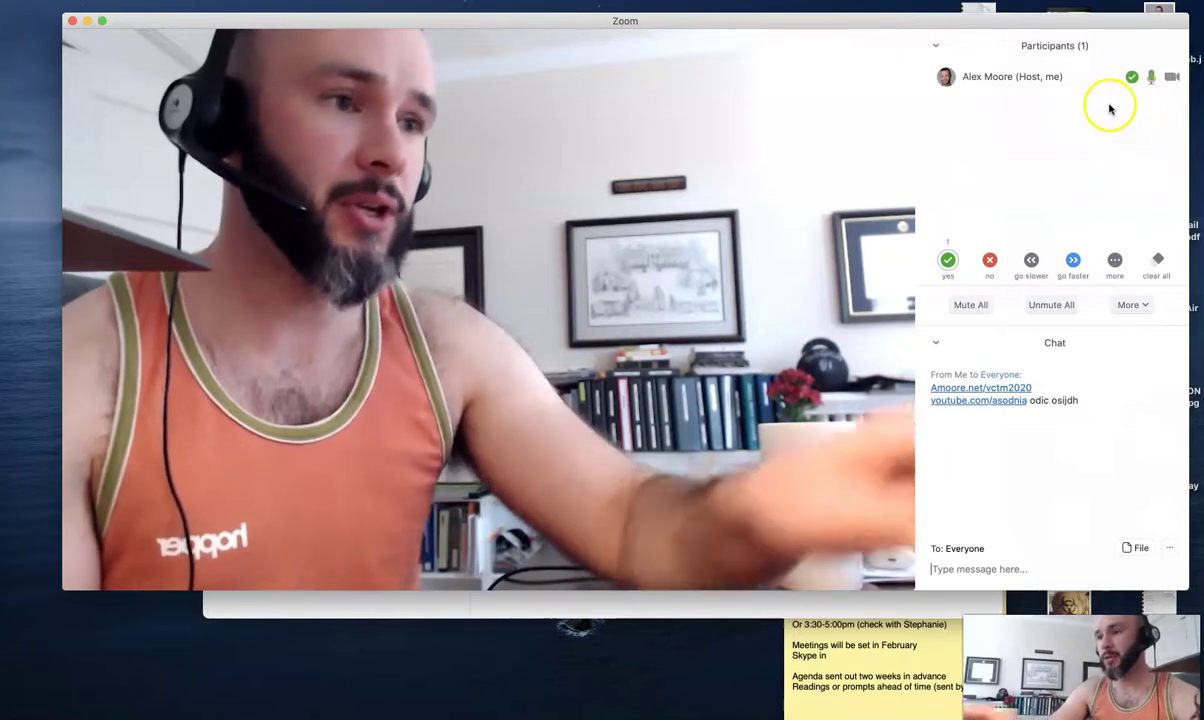
{"action": "mouse_move", "coordinate": [443, 567]}
{"action": "left_click", "coordinate": [561, 568]}
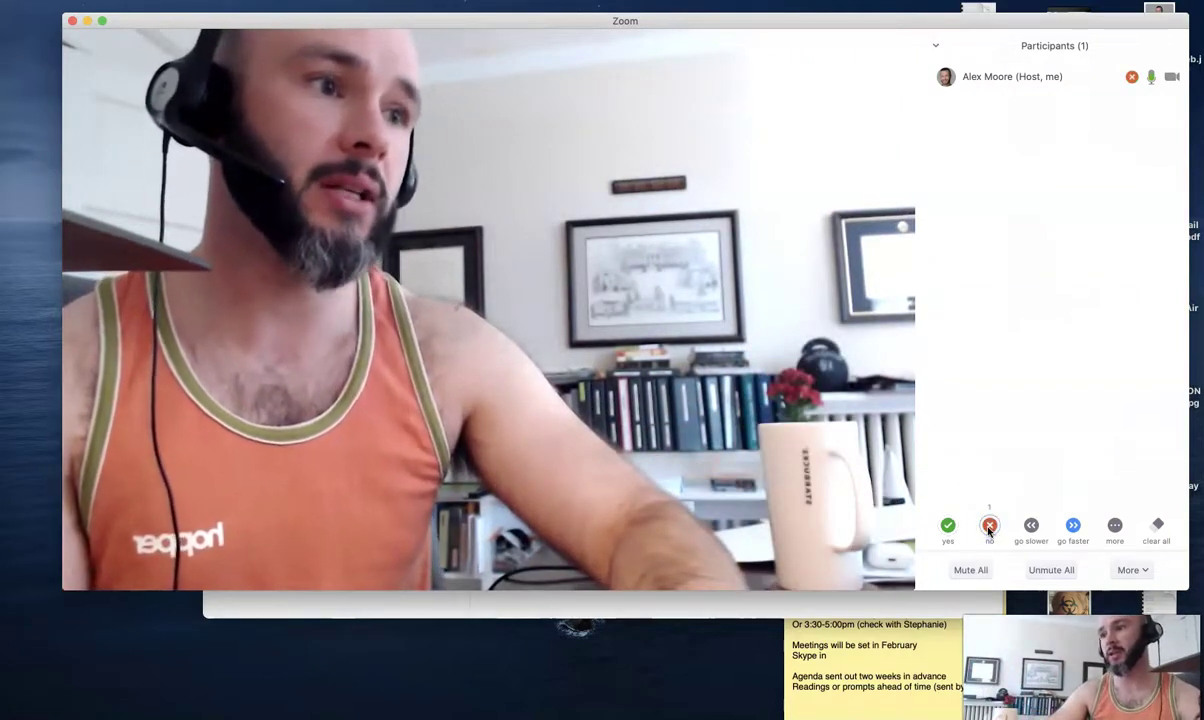
Step: Replace the no feedback with a thumbs-up, and remove the thumbs-up again
{"action": "left_click", "coordinate": [1114, 526]}
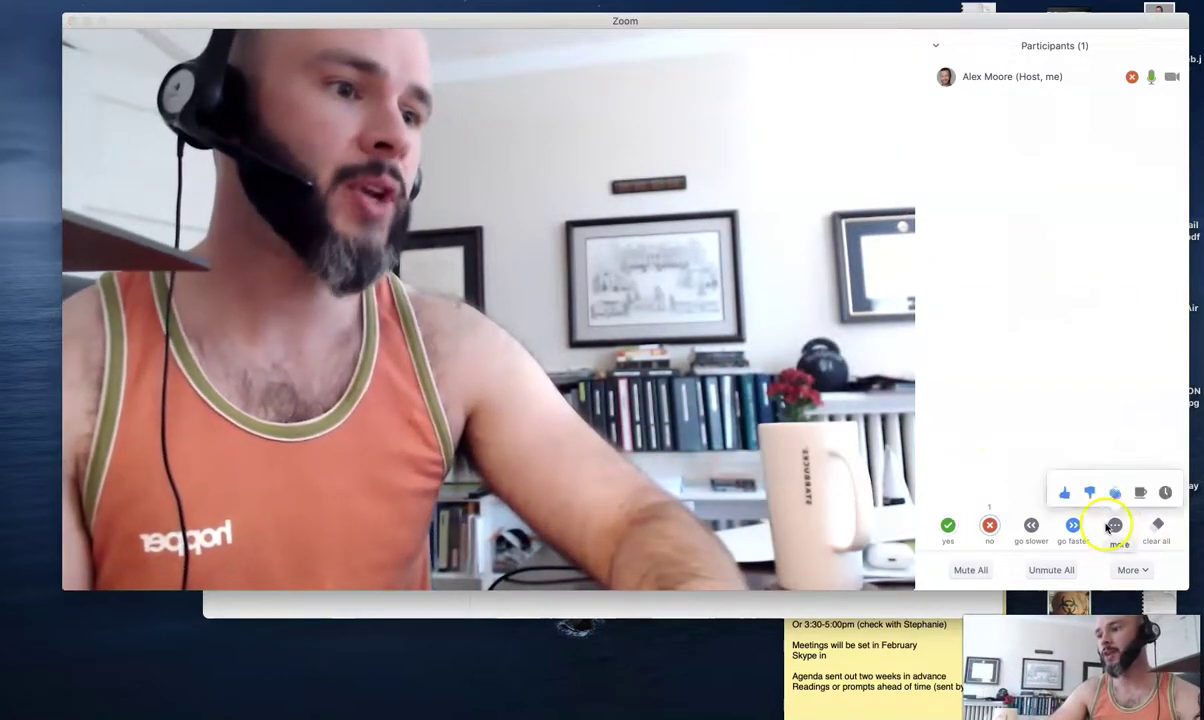
{"action": "left_click", "coordinate": [1064, 493]}
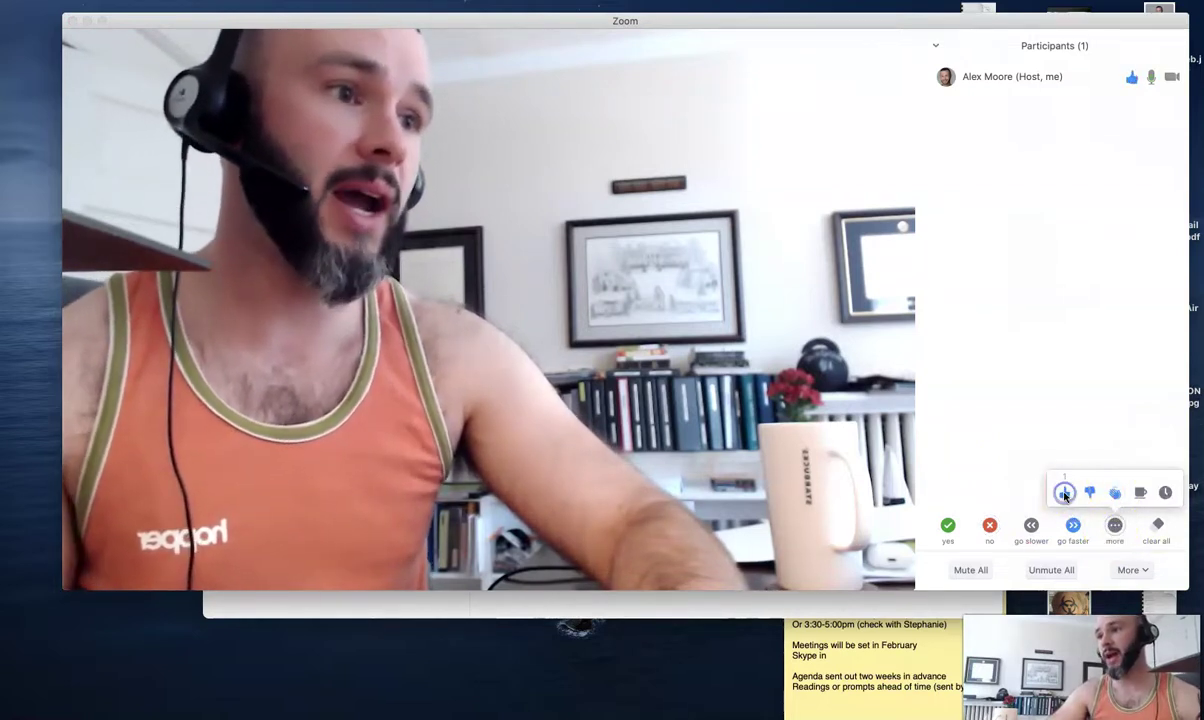
{"action": "left_click", "coordinate": [1000, 436]}
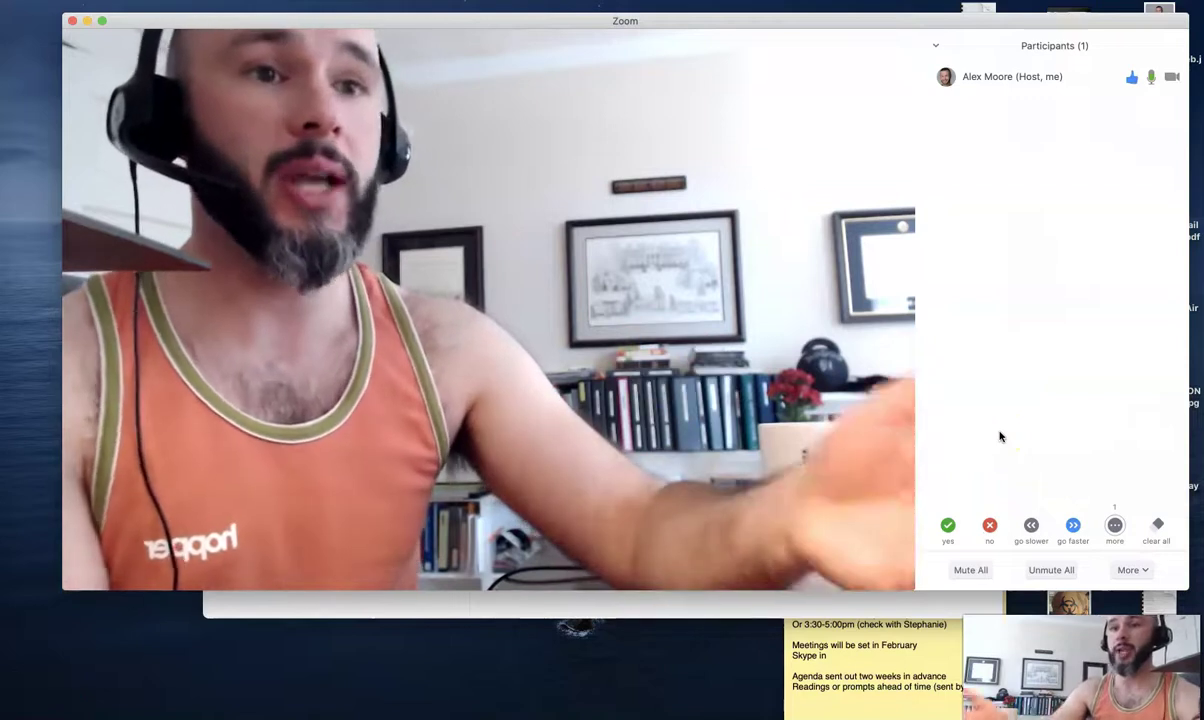
{"action": "left_click", "coordinate": [1114, 525]}
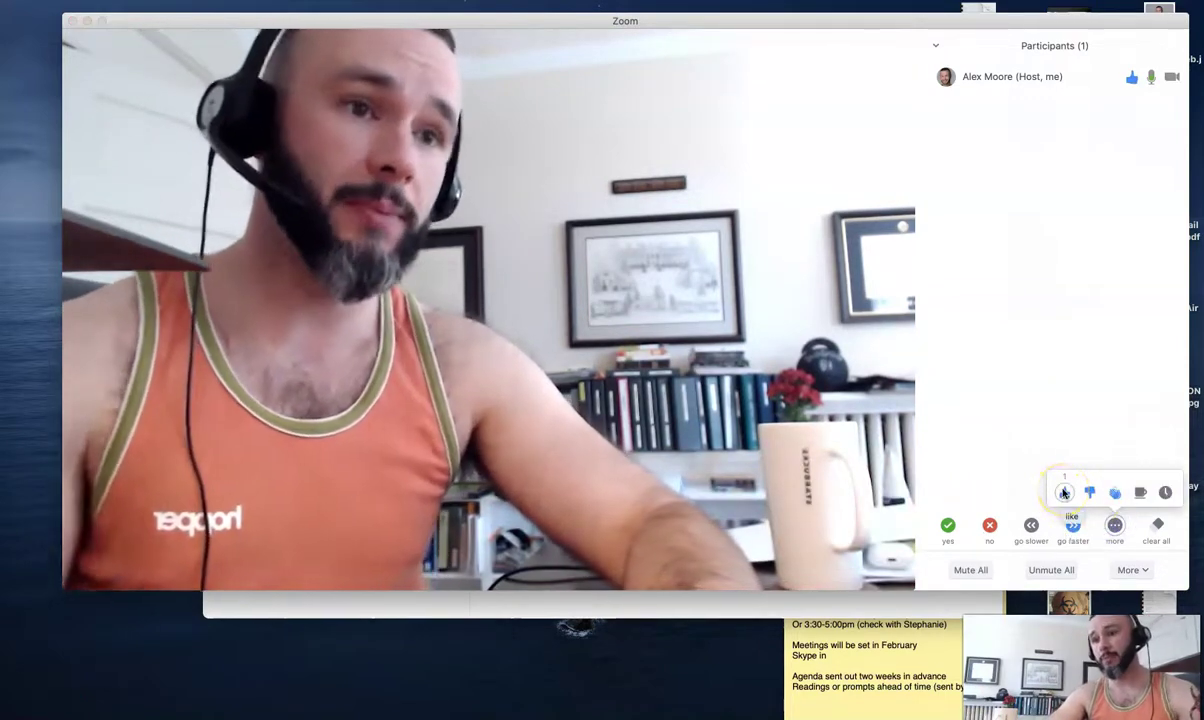
{"action": "left_click", "coordinate": [1064, 490]}
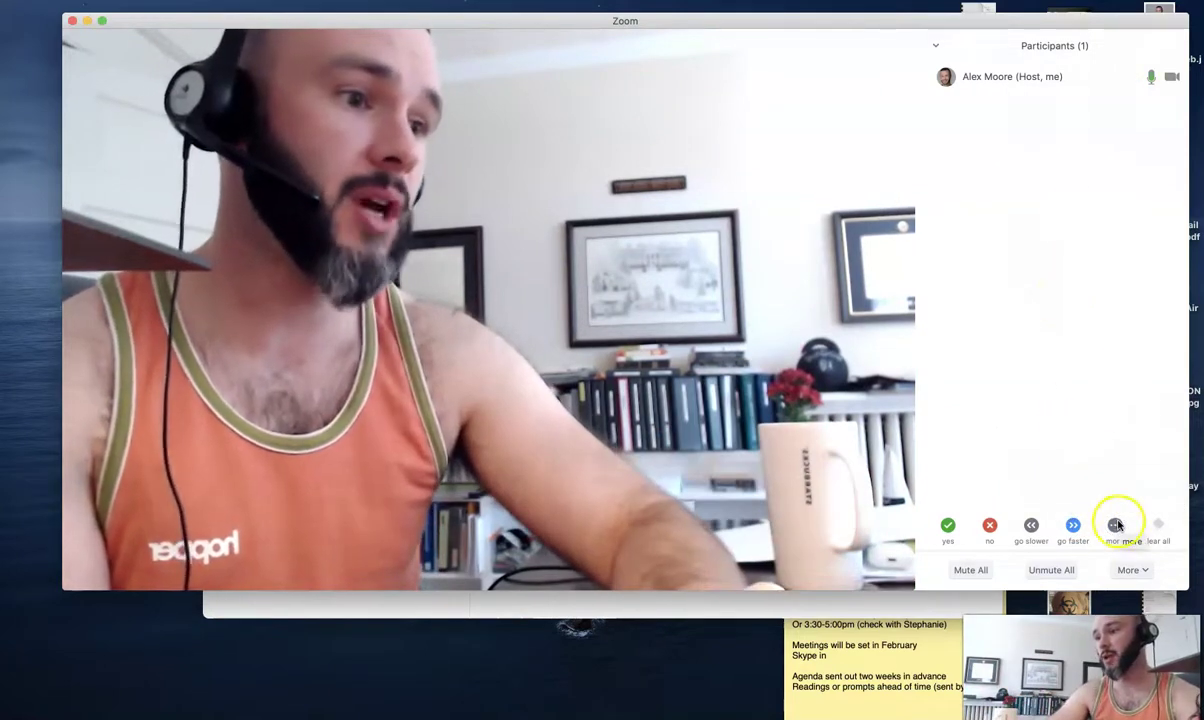
Step: Set the away, coffee-cup and clapping feedback in turn, and clear all feedback
{"action": "left_click", "coordinate": [1116, 525]}
{"action": "left_click", "coordinate": [1118, 508]}
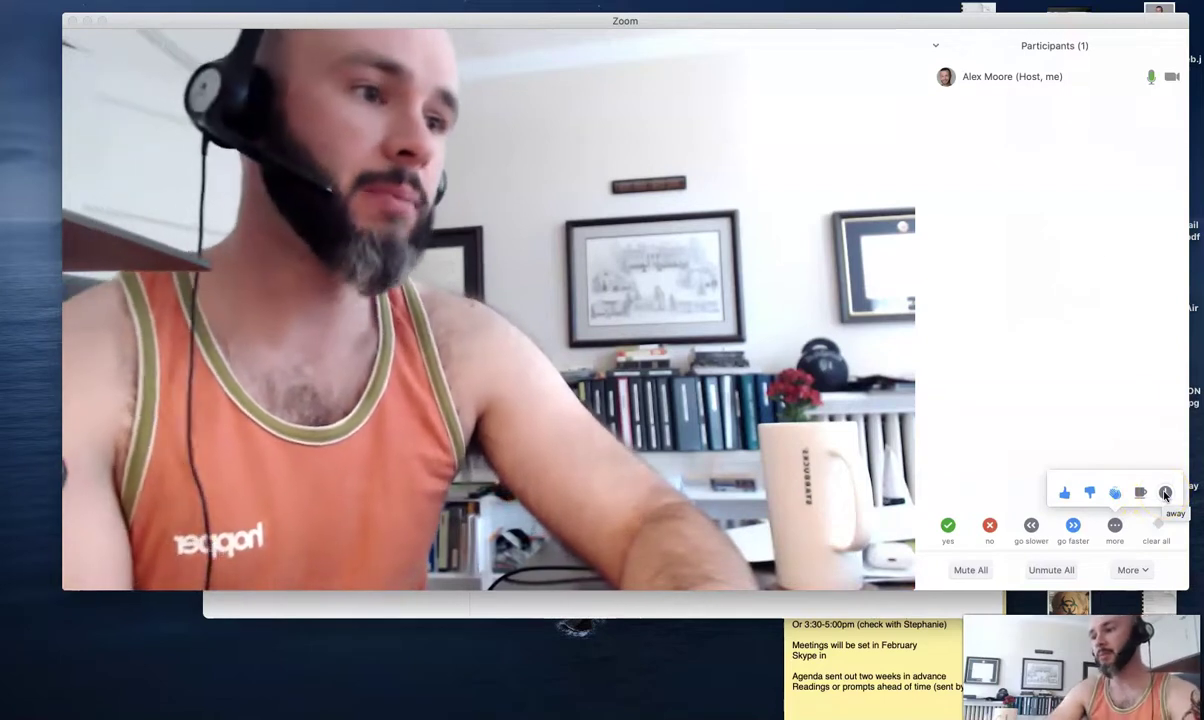
{"action": "left_click", "coordinate": [1075, 352]}
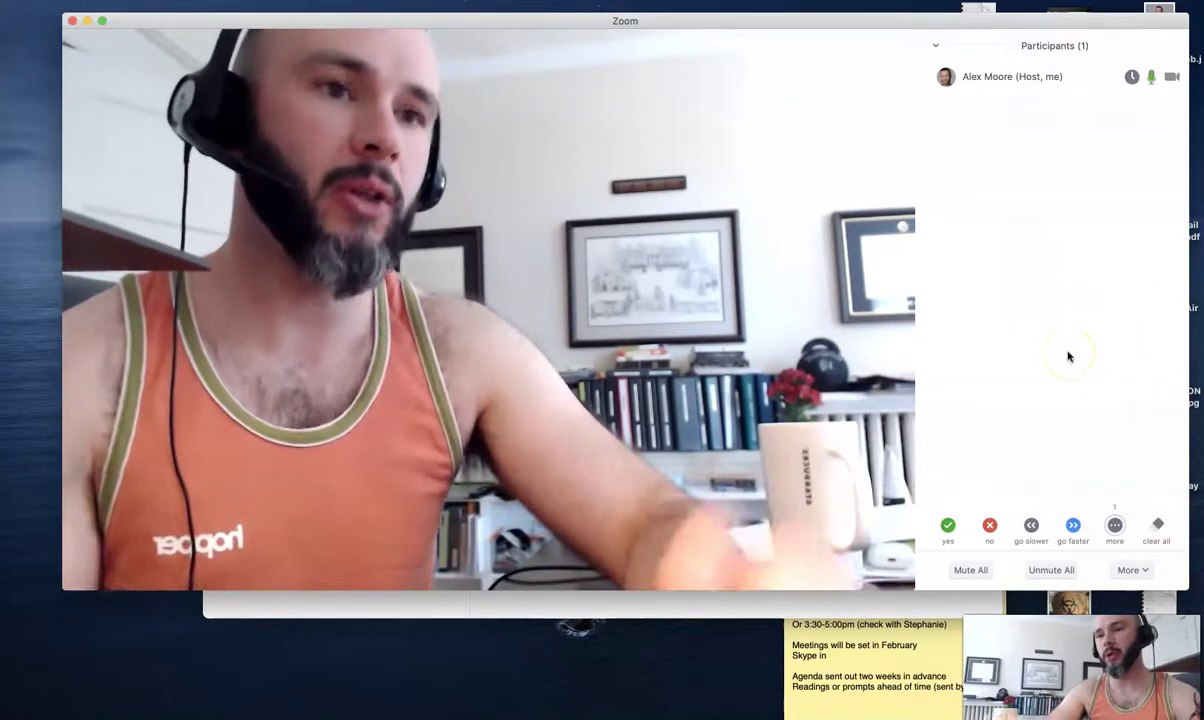
{"action": "left_click", "coordinate": [1115, 522]}
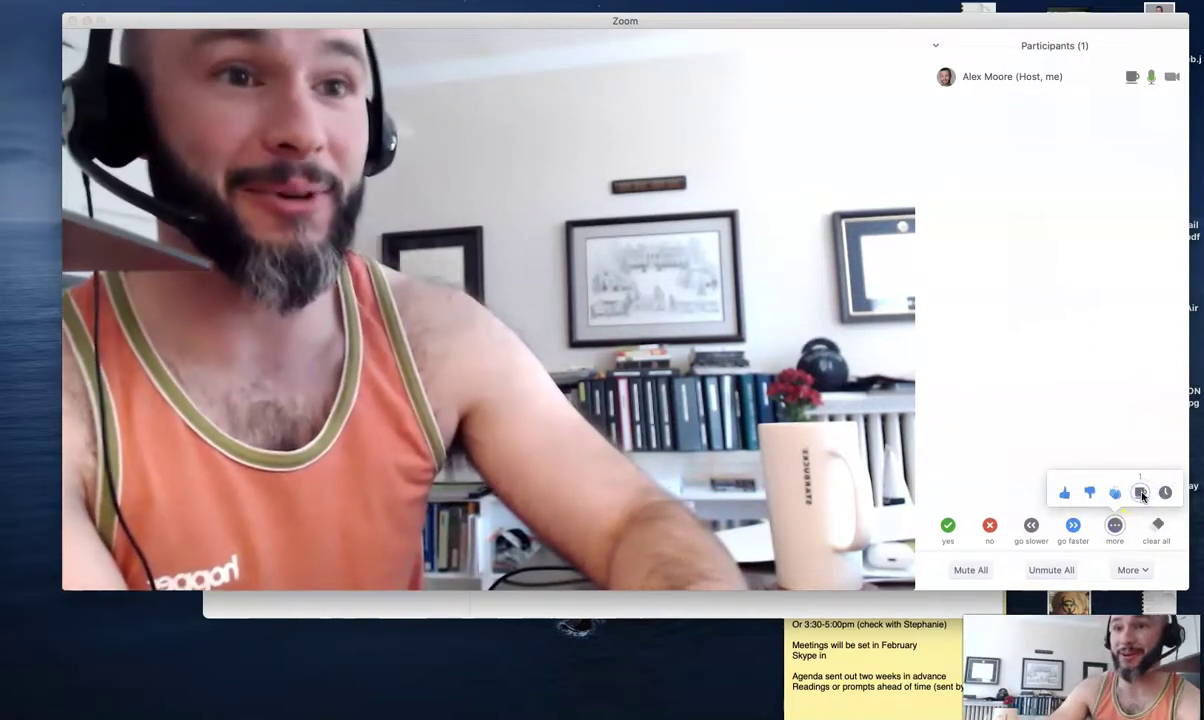
{"action": "left_click", "coordinate": [1114, 494]}
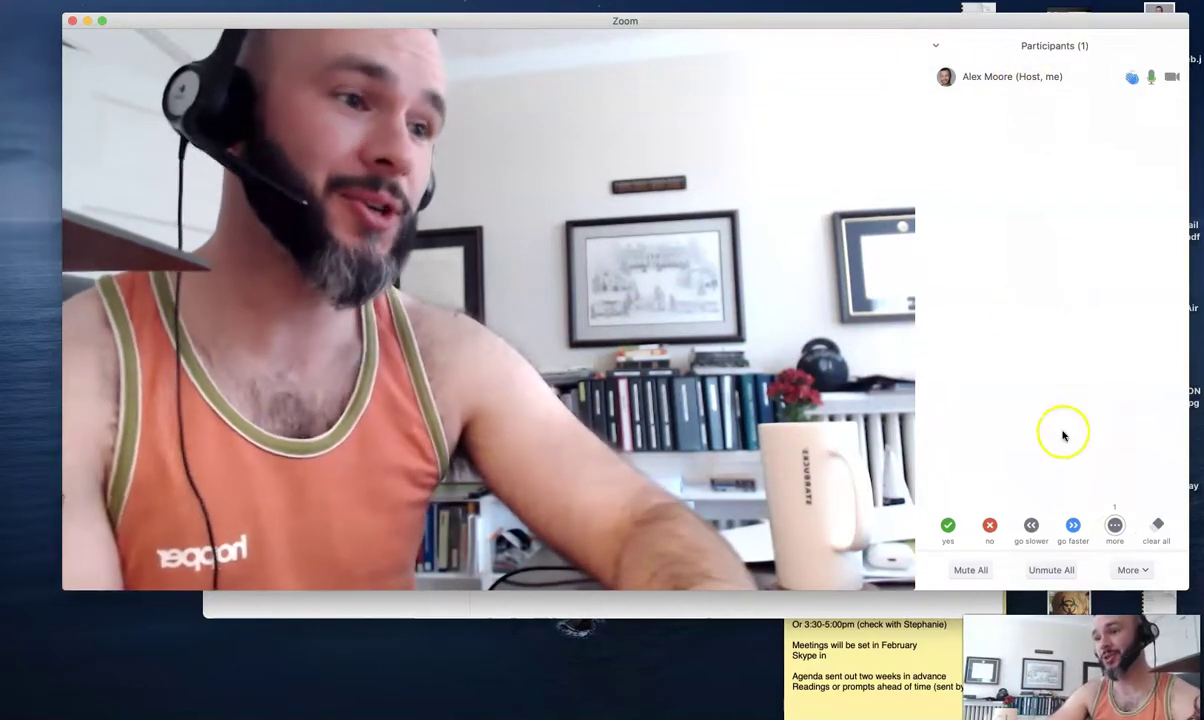
{"action": "left_click", "coordinate": [1156, 528]}
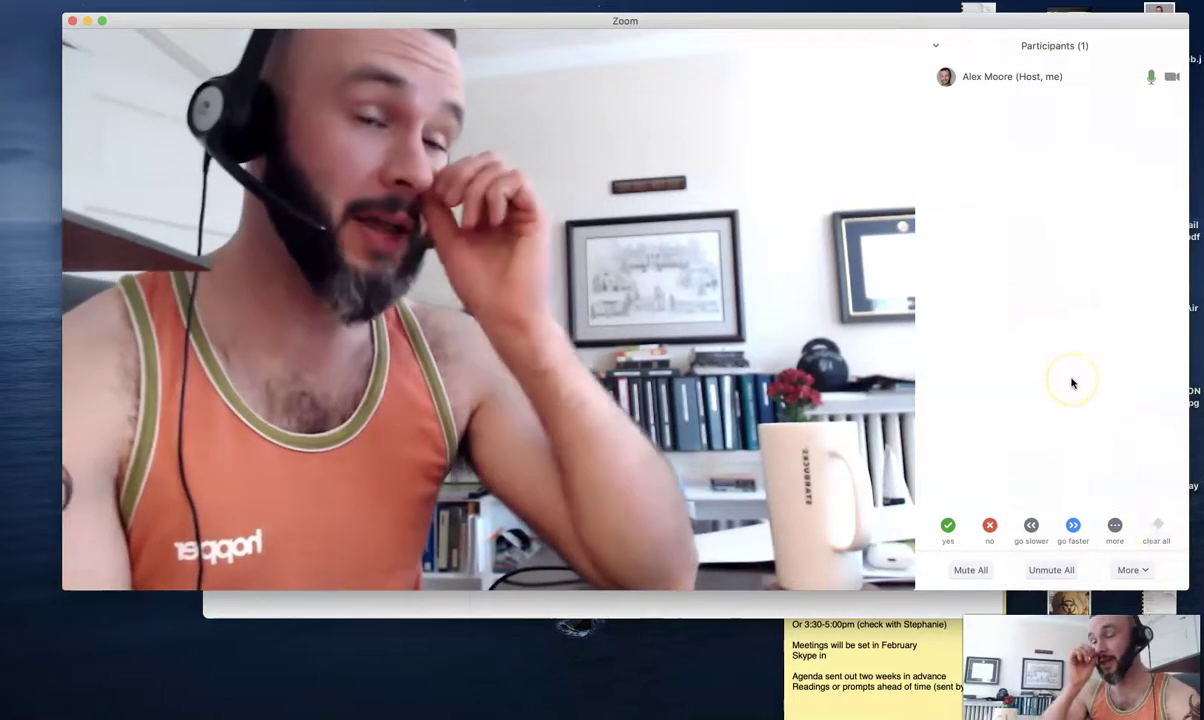
Step: Create 4 breakout rooms with participants assigned manually
{"action": "key", "text": "super+shift+f"}
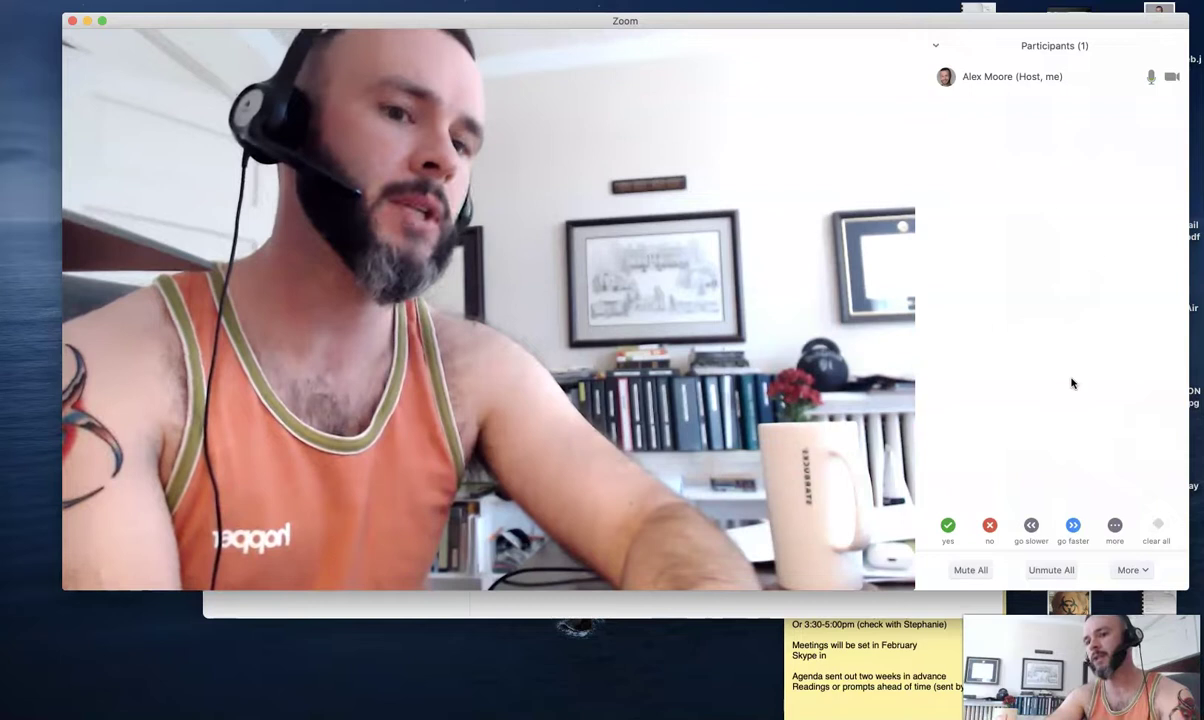
{"action": "mouse_move", "coordinate": [597, 478]}
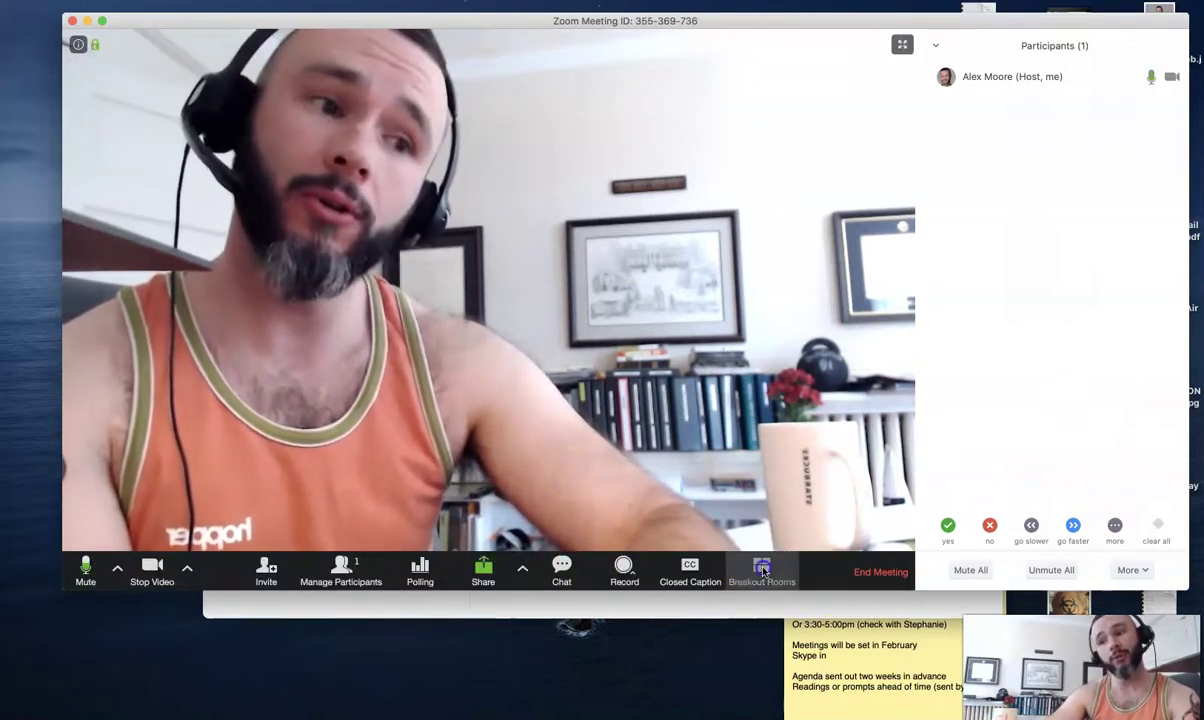
{"action": "left_click", "coordinate": [762, 571]}
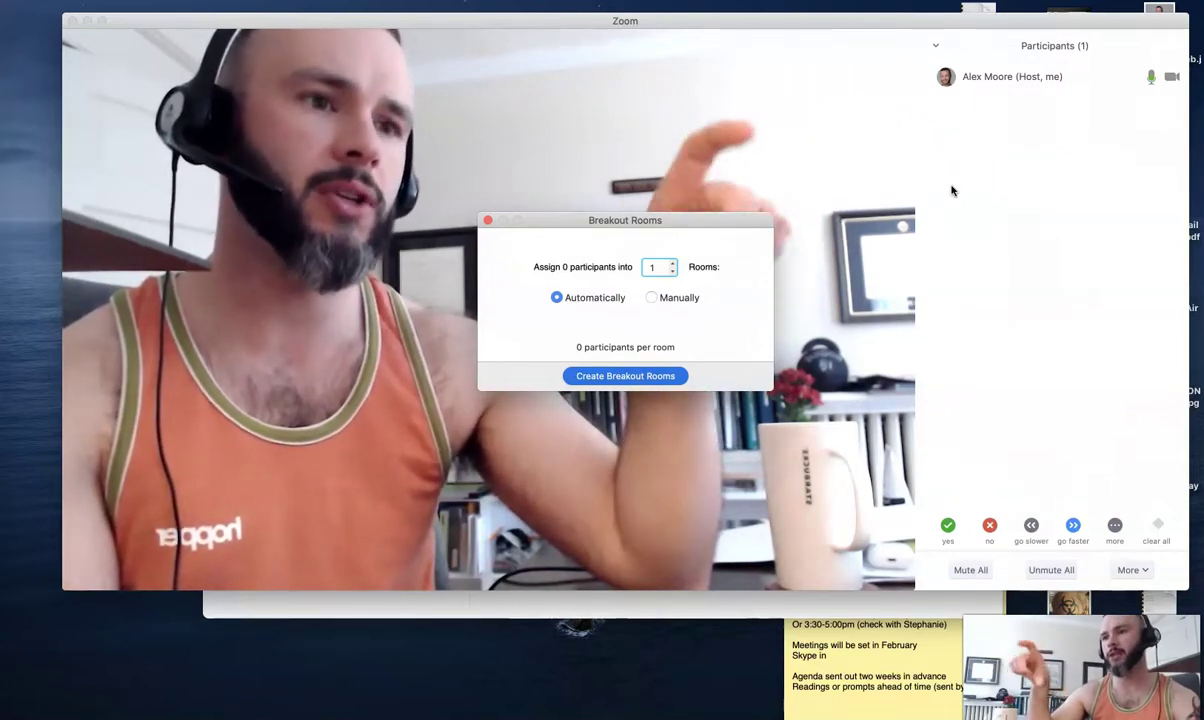
{"action": "left_click", "coordinate": [826, 161]}
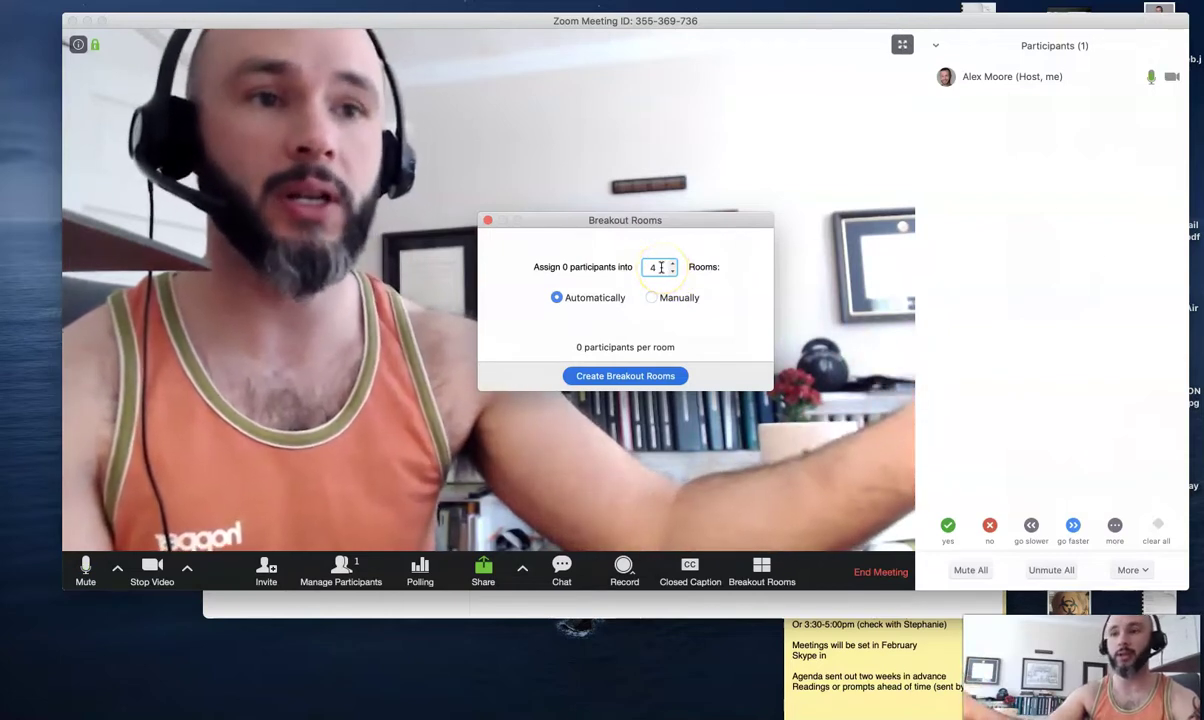
{"action": "left_click", "coordinate": [650, 314]}
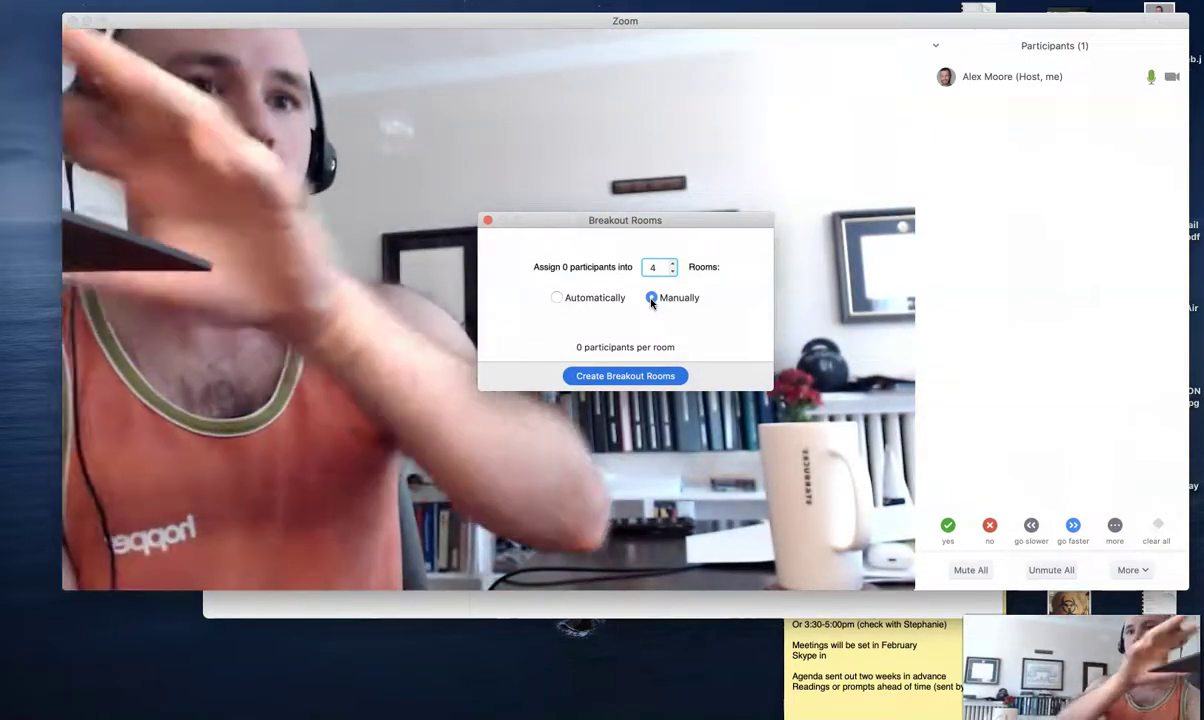
{"action": "left_click", "coordinate": [628, 410]}
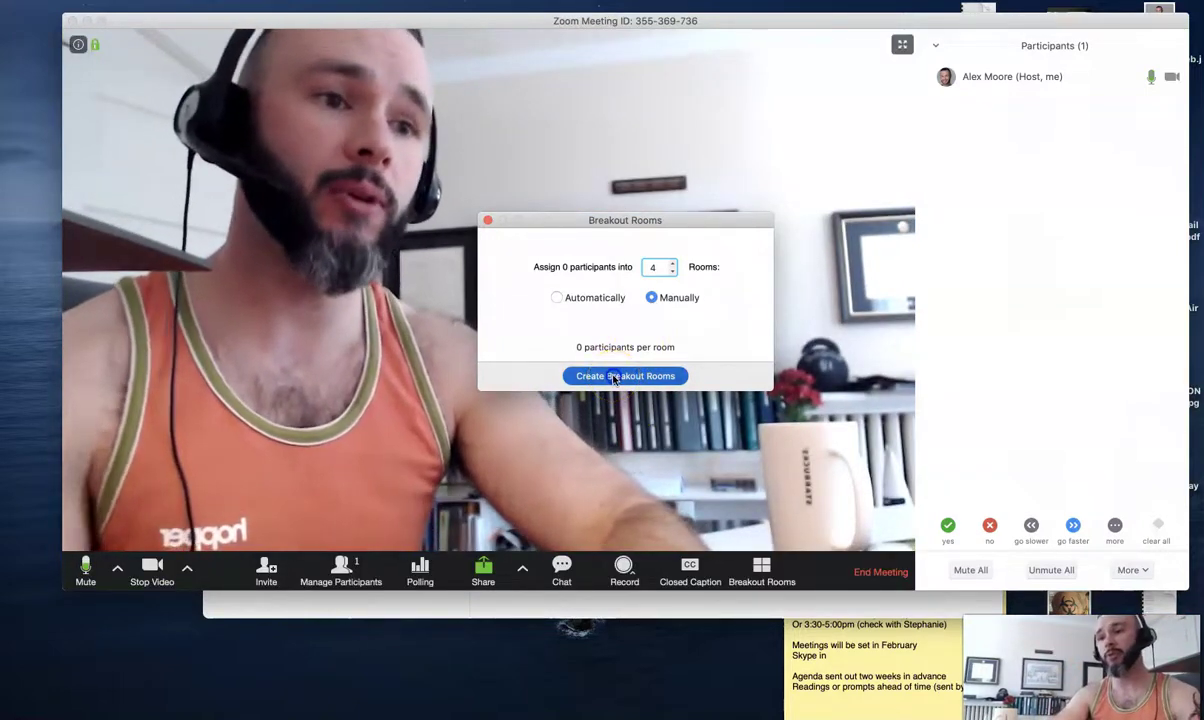
{"action": "left_click", "coordinate": [624, 376]}
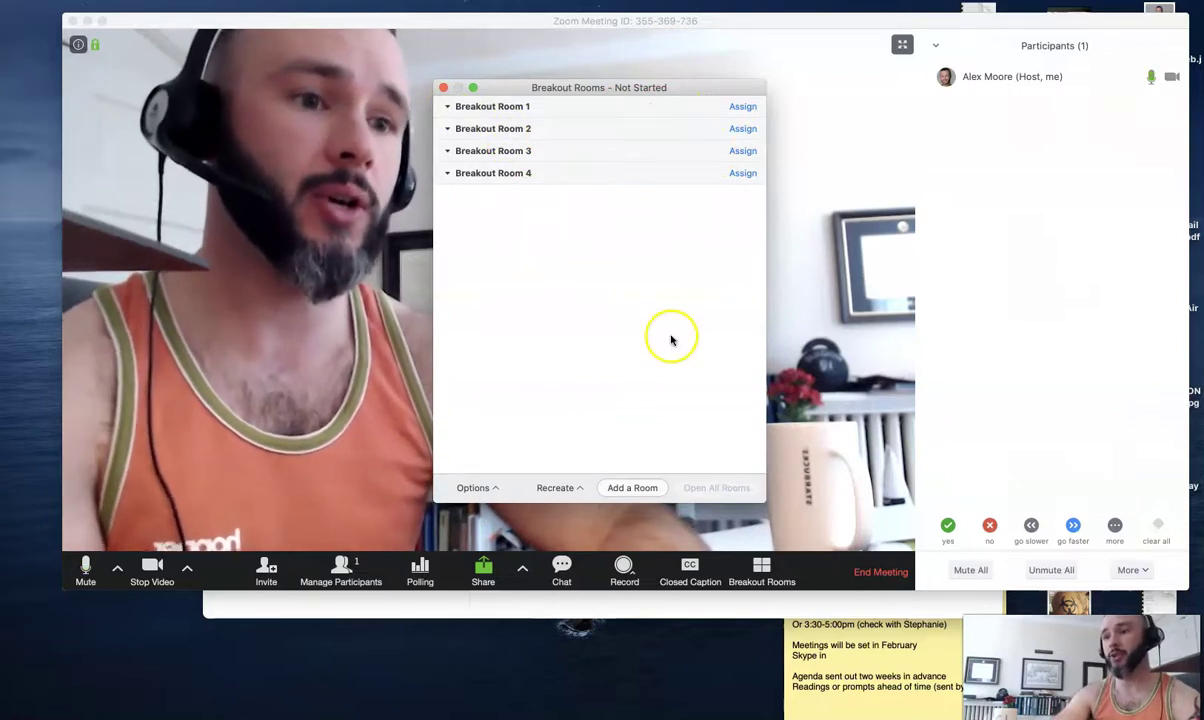
Step: Examine the participant assignment for the breakout rooms, and close the room list without opening the rooms
{"action": "left_click", "coordinate": [743, 107]}
{"action": "left_click", "coordinate": [608, 365]}
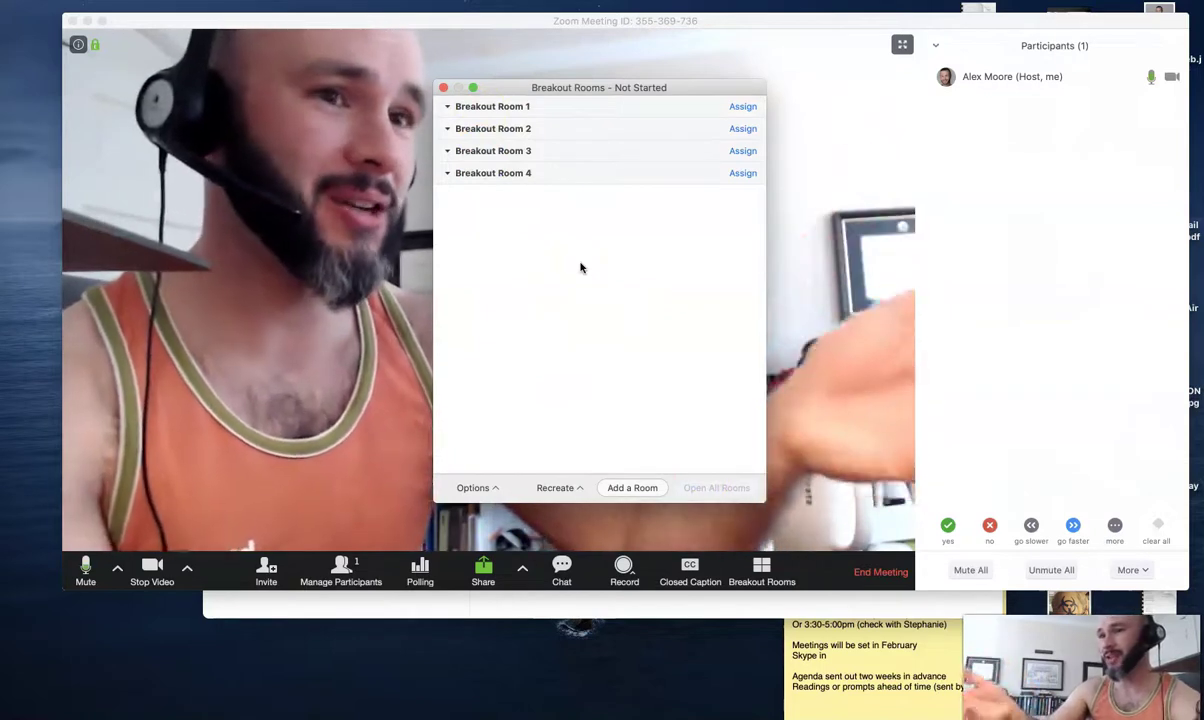
{"action": "left_click", "coordinate": [605, 173]}
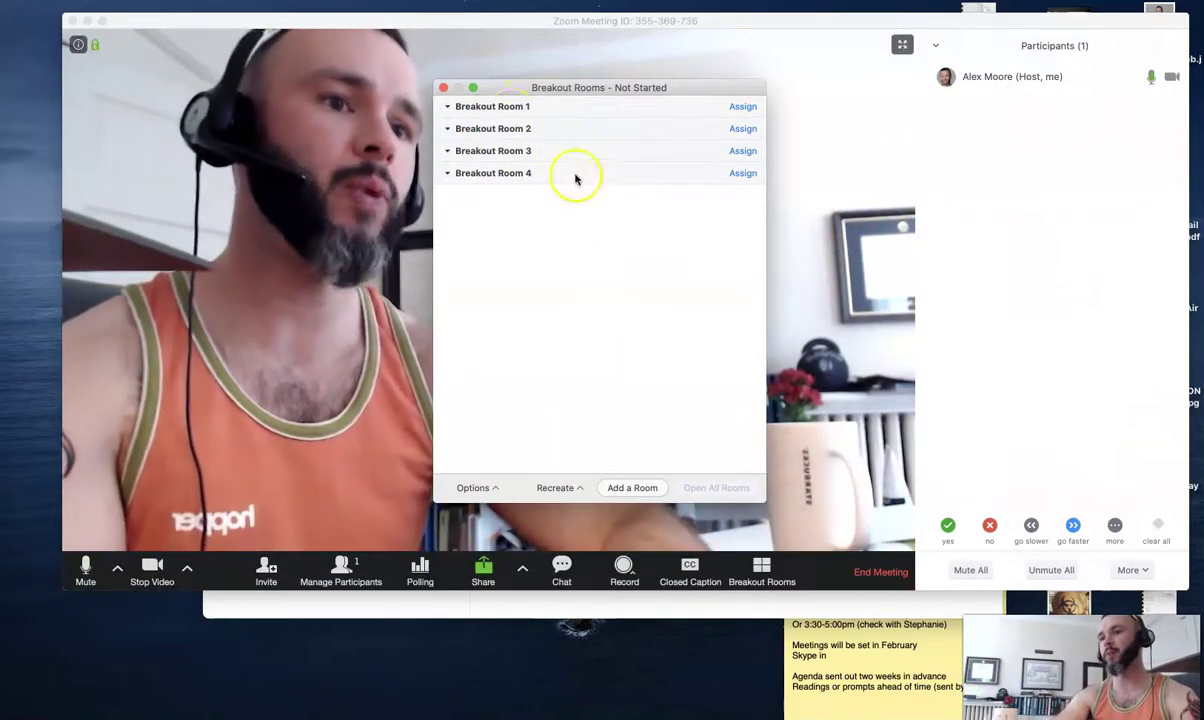
{"action": "left_click", "coordinate": [465, 126]}
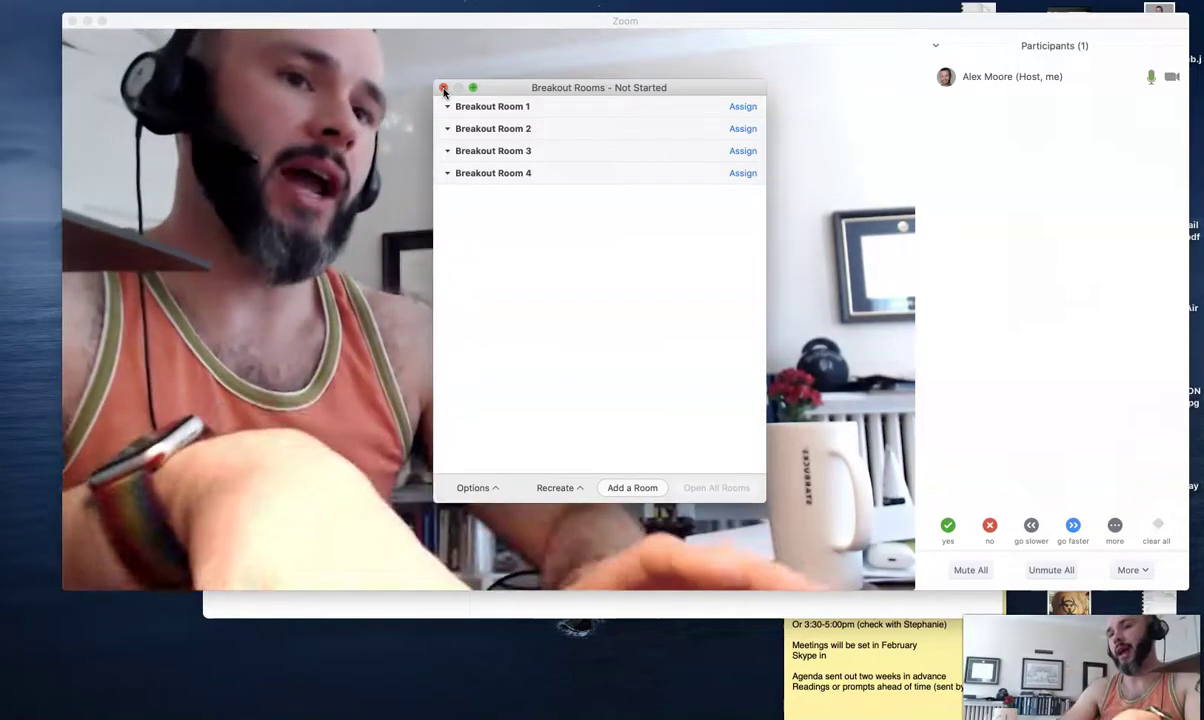
{"action": "left_click", "coordinate": [444, 89]}
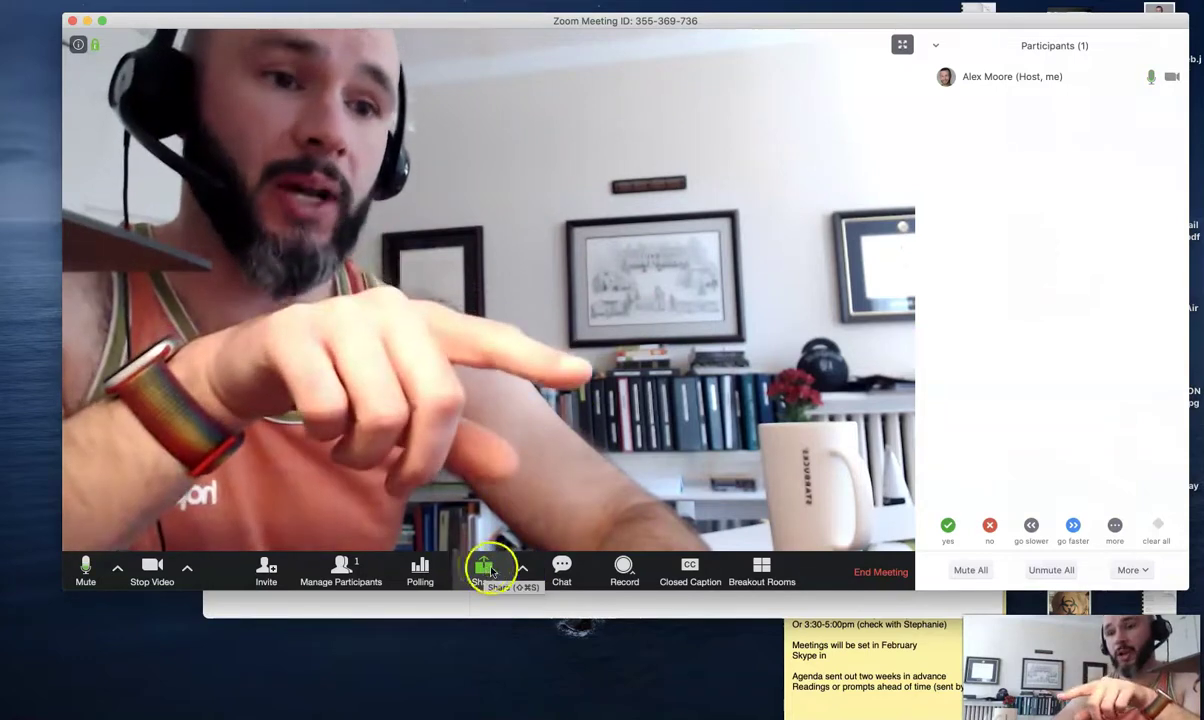
Step: Review the sources available for screen sharing, and close them without sharing
{"action": "left_click", "coordinate": [495, 573]}
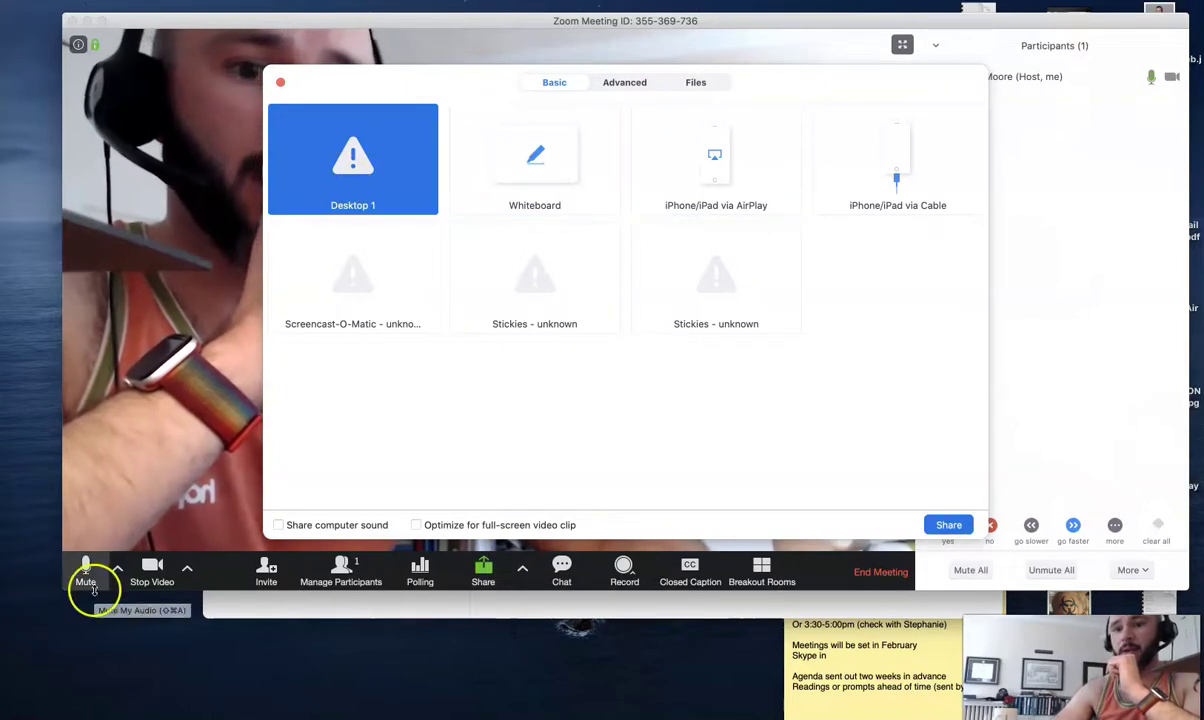
{"action": "left_click", "coordinate": [281, 82]}
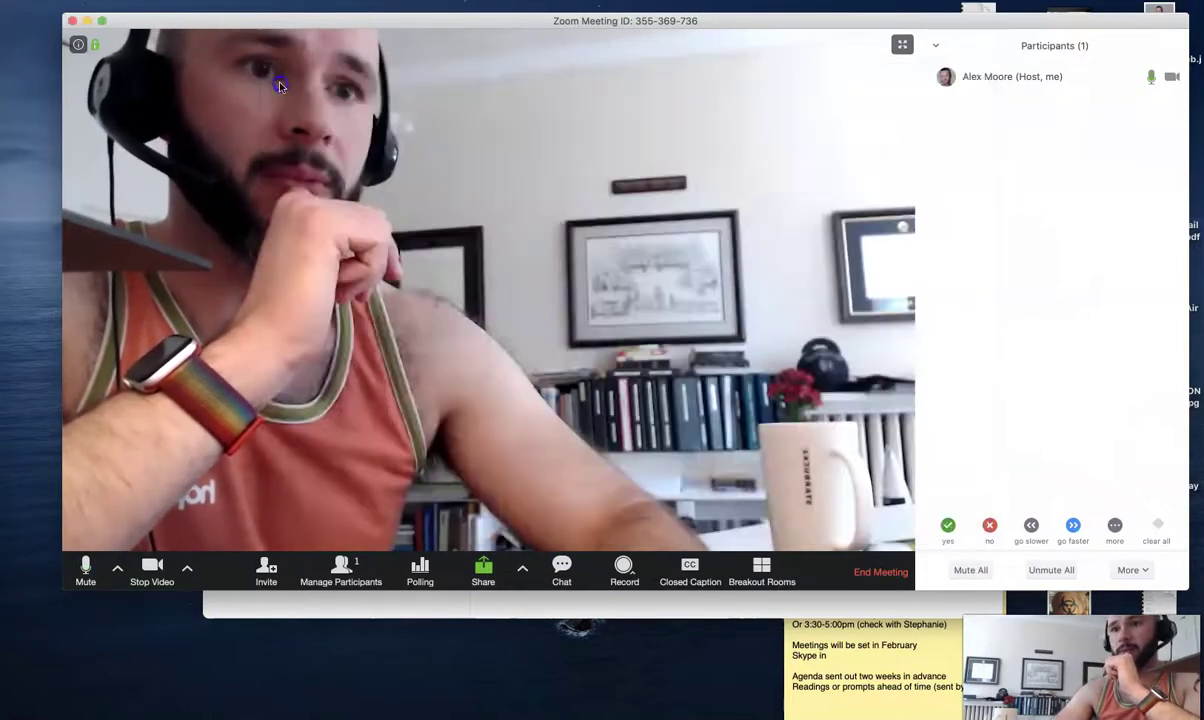
{"action": "left_click", "coordinate": [527, 572]}
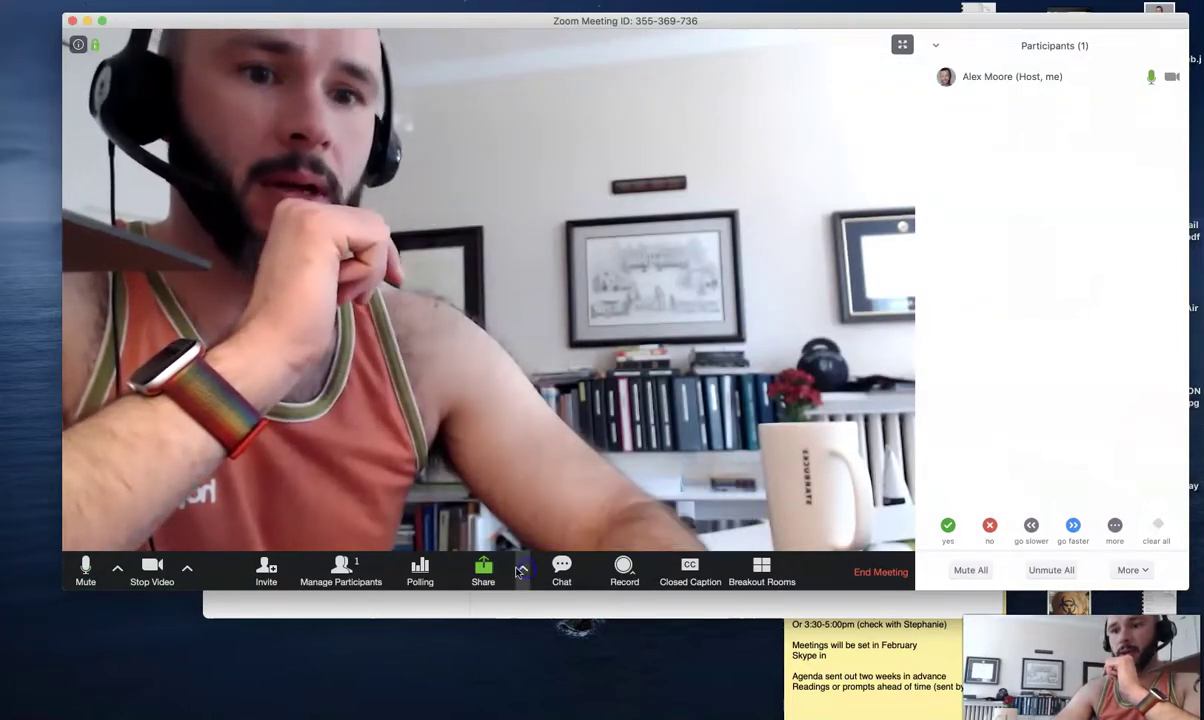
Step: Switch to the minimized PowerPoint presentation "Software Testing" and show its Contents slide
{"action": "left_click", "coordinate": [33, 678]}
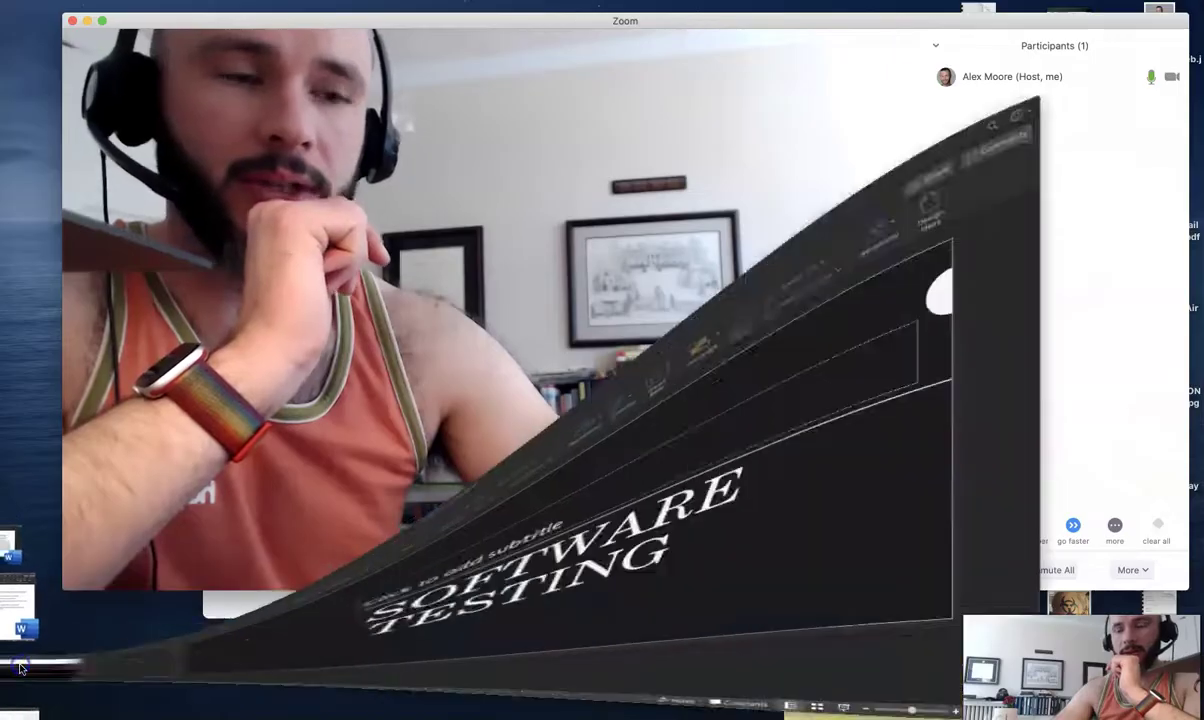
{"action": "left_click", "coordinate": [523, 22]}
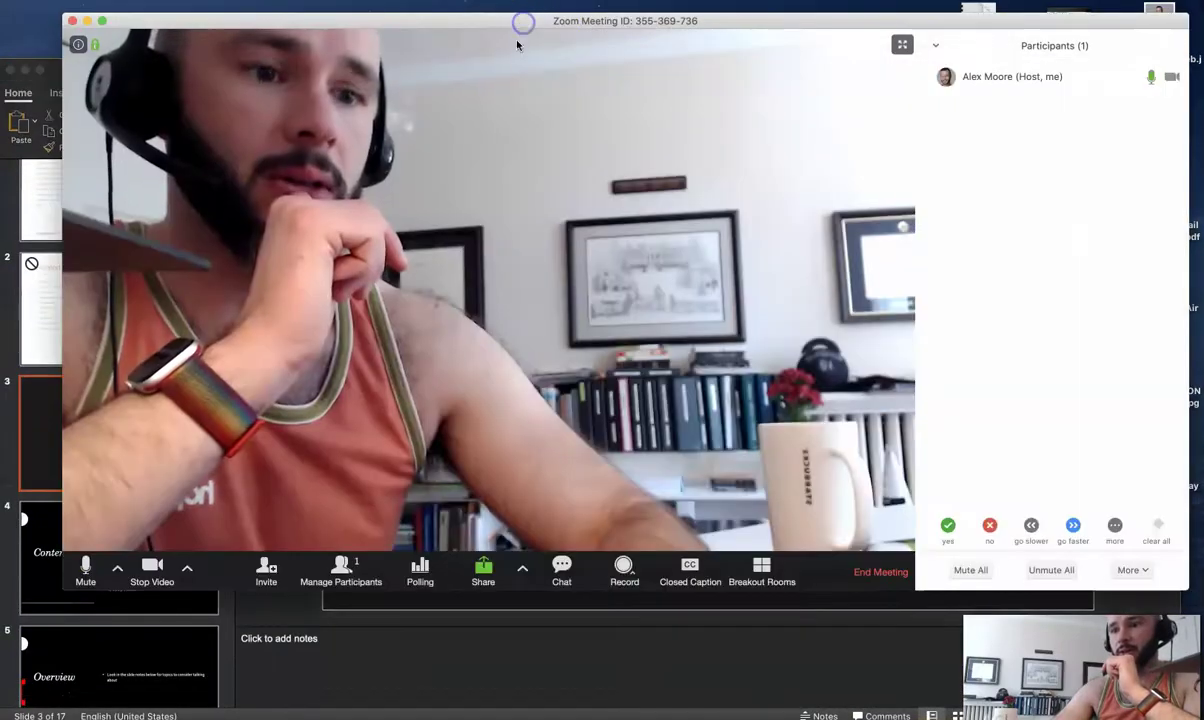
{"action": "left_click", "coordinate": [430, 604]}
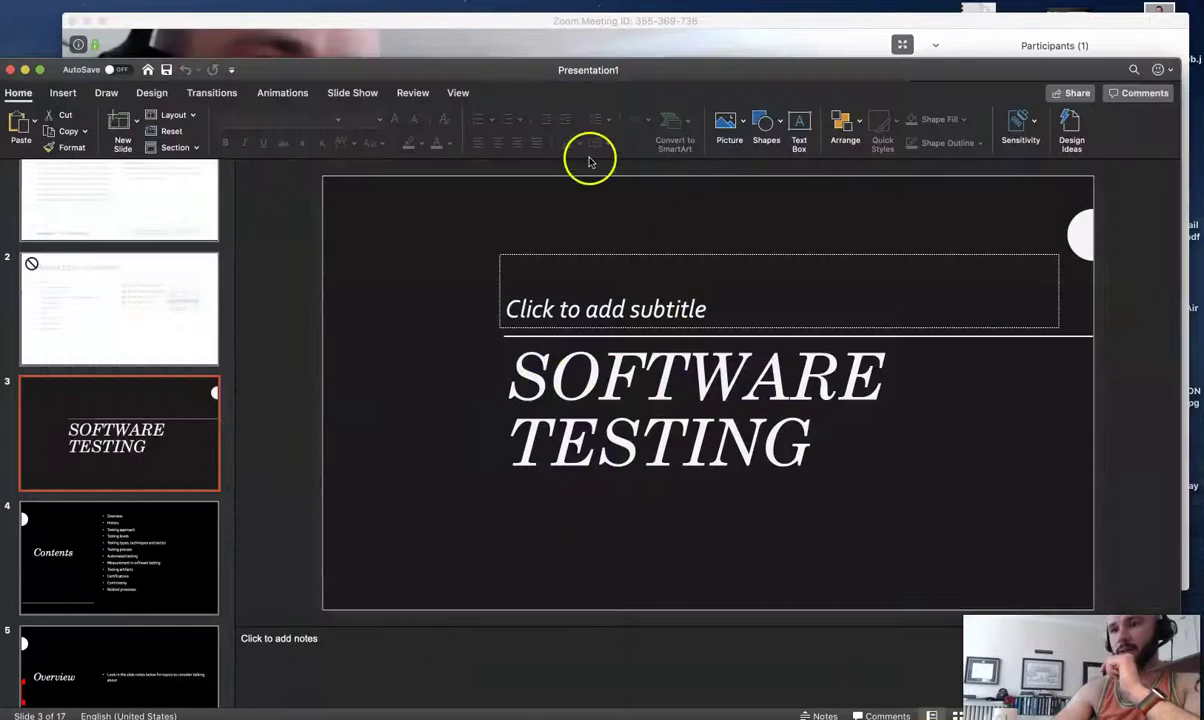
{"action": "left_click", "coordinate": [135, 535]}
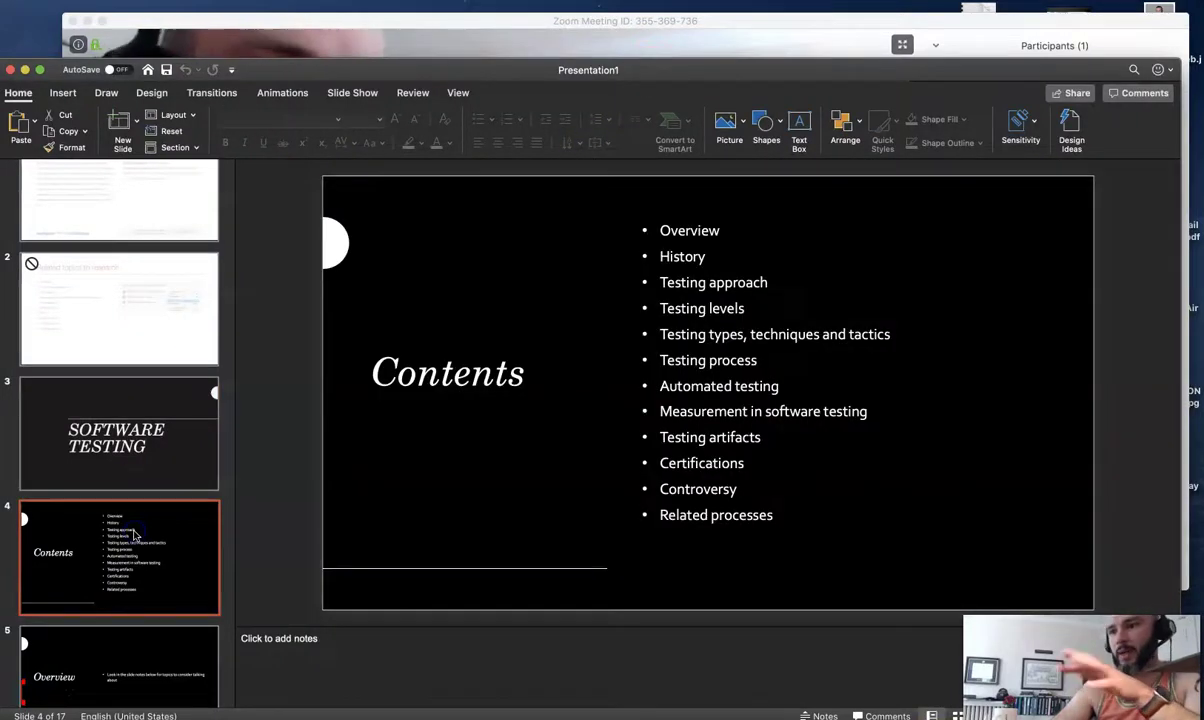
Step: Return to the Zoom meeting, compare sharing Desktop 1 with sharing only the Microsoft PowerPoint window, and close the choices without sharing
{"action": "left_click", "coordinate": [459, 38]}
{"action": "left_click", "coordinate": [488, 568]}
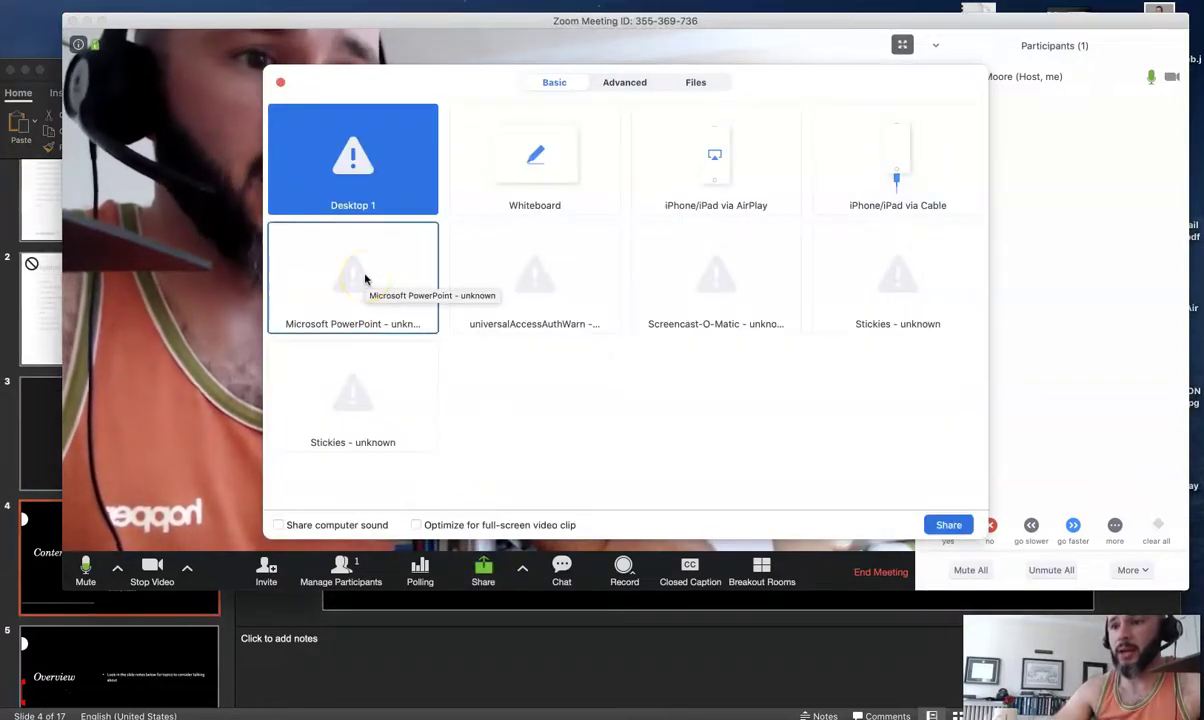
{"action": "left_click", "coordinate": [368, 178]}
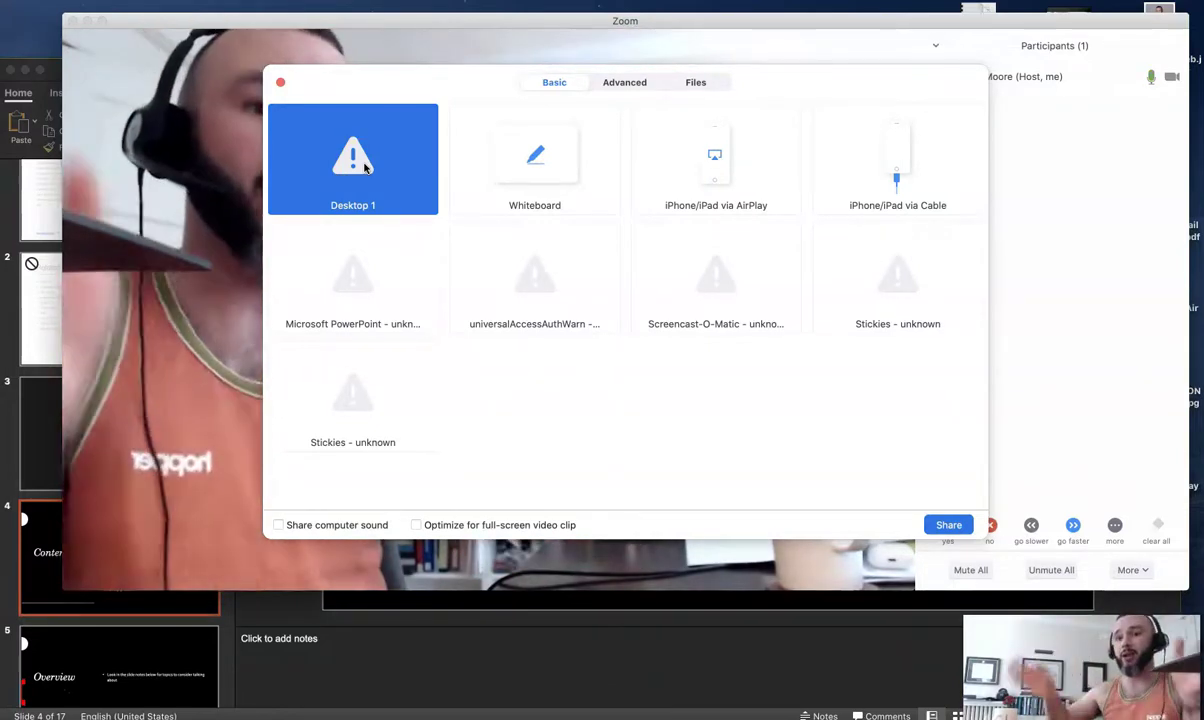
{"action": "left_click", "coordinate": [361, 311]}
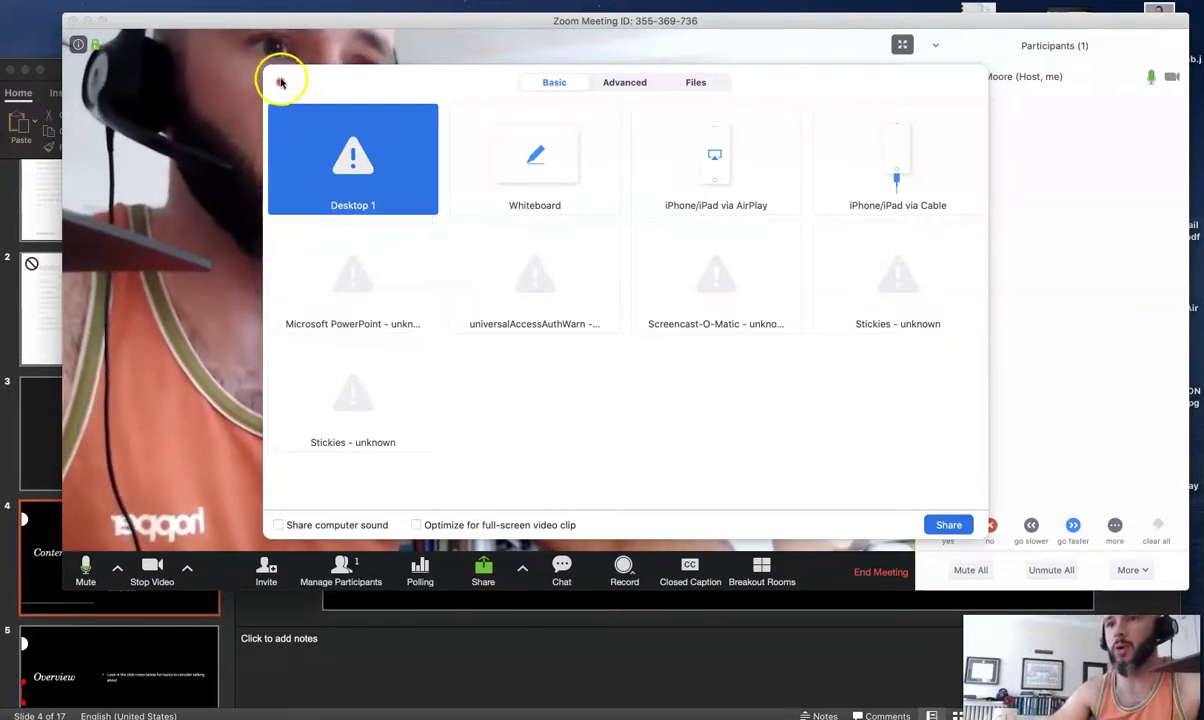
{"action": "left_click", "coordinate": [281, 85]}
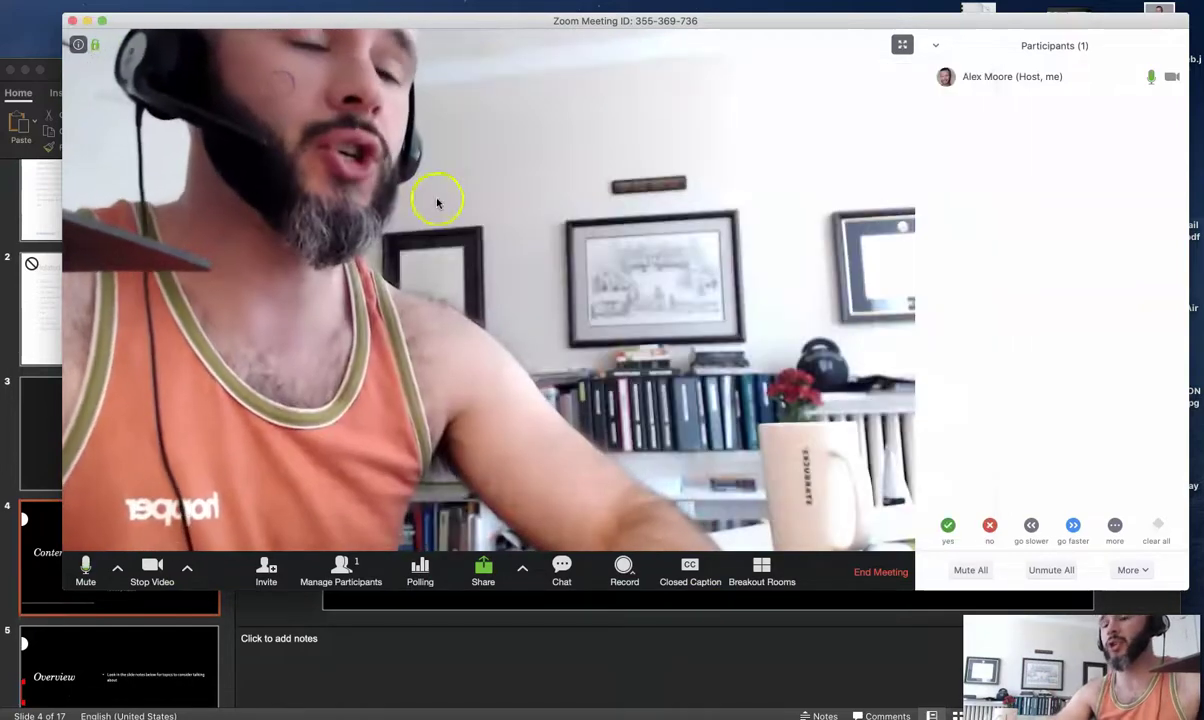
Step: Try to share only the Microsoft PowerPoint window, decline opening the system preferences, and close the sharing choices
{"action": "left_click", "coordinate": [500, 556]}
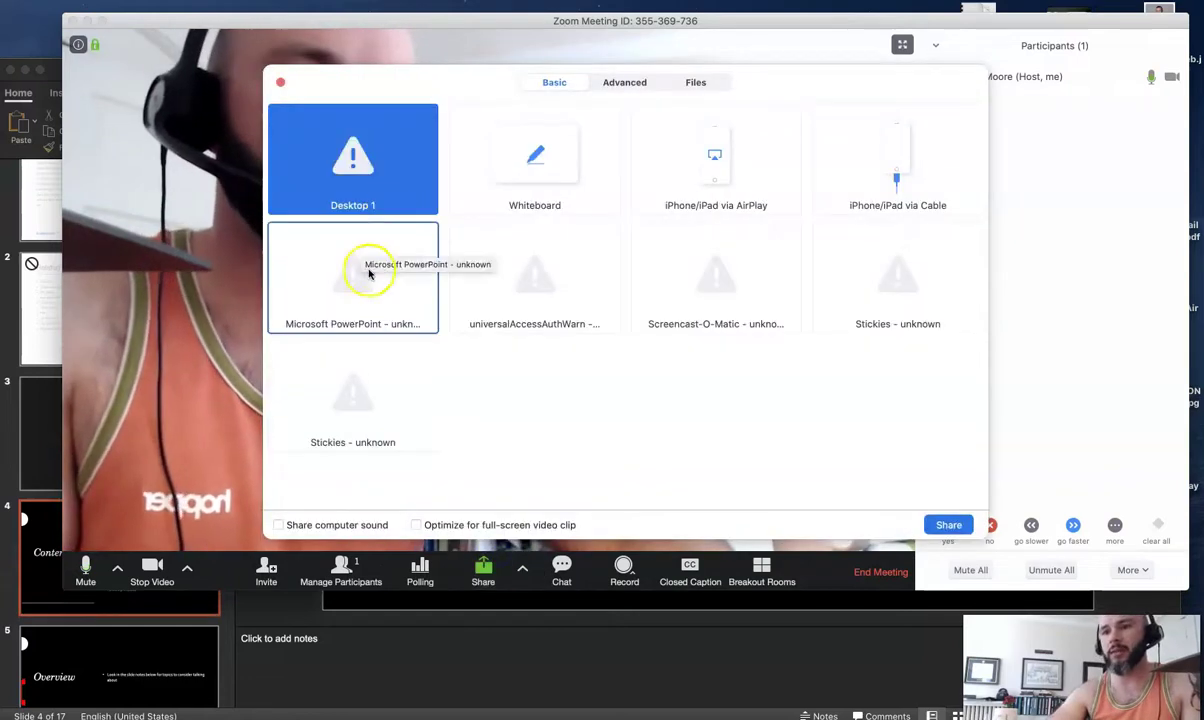
{"action": "left_click", "coordinate": [368, 273]}
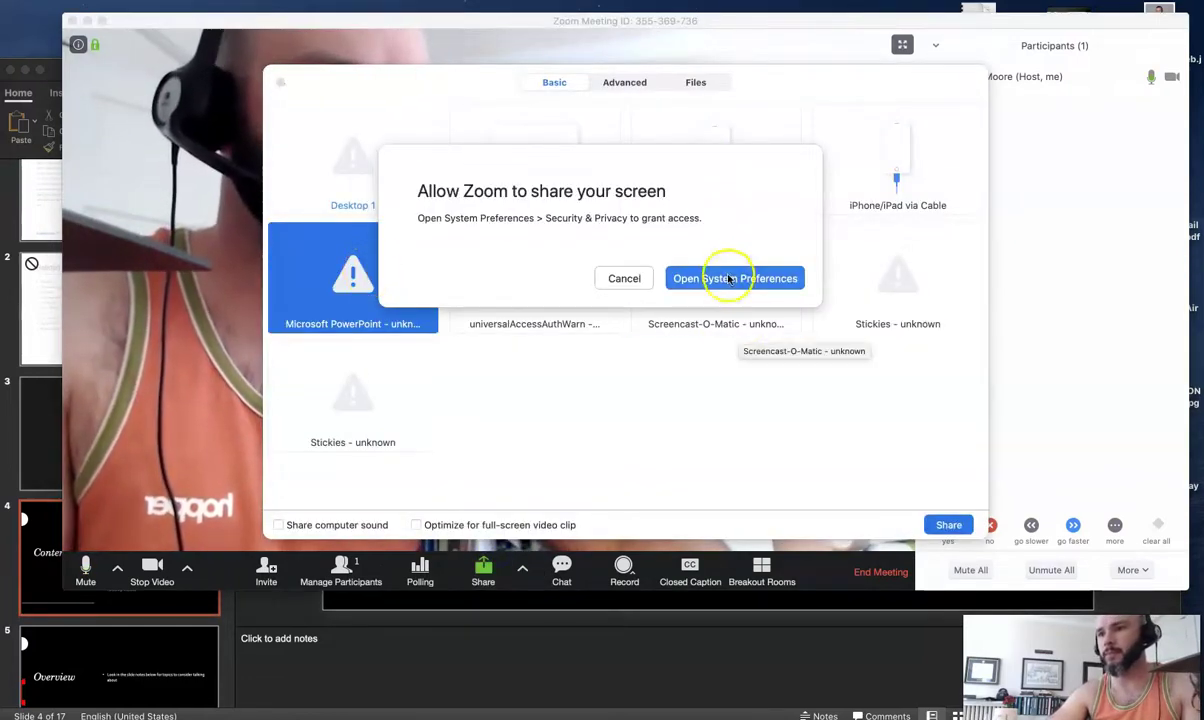
{"action": "left_click", "coordinate": [623, 280]}
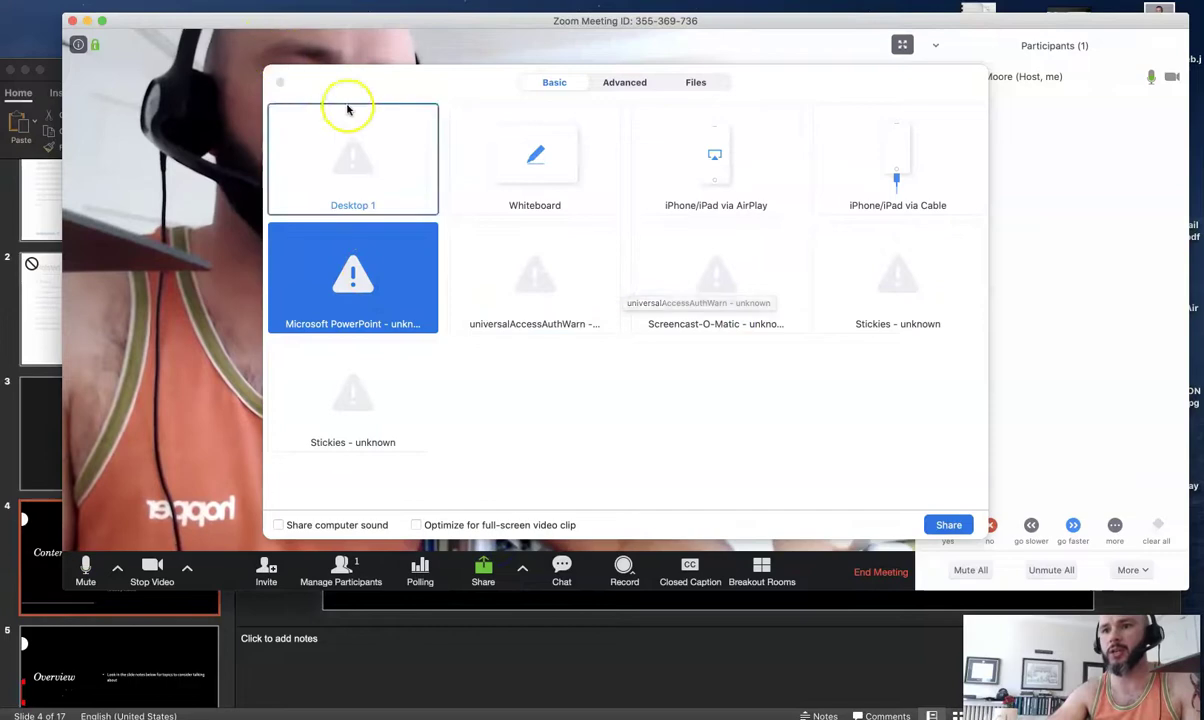
{"action": "left_click", "coordinate": [281, 85]}
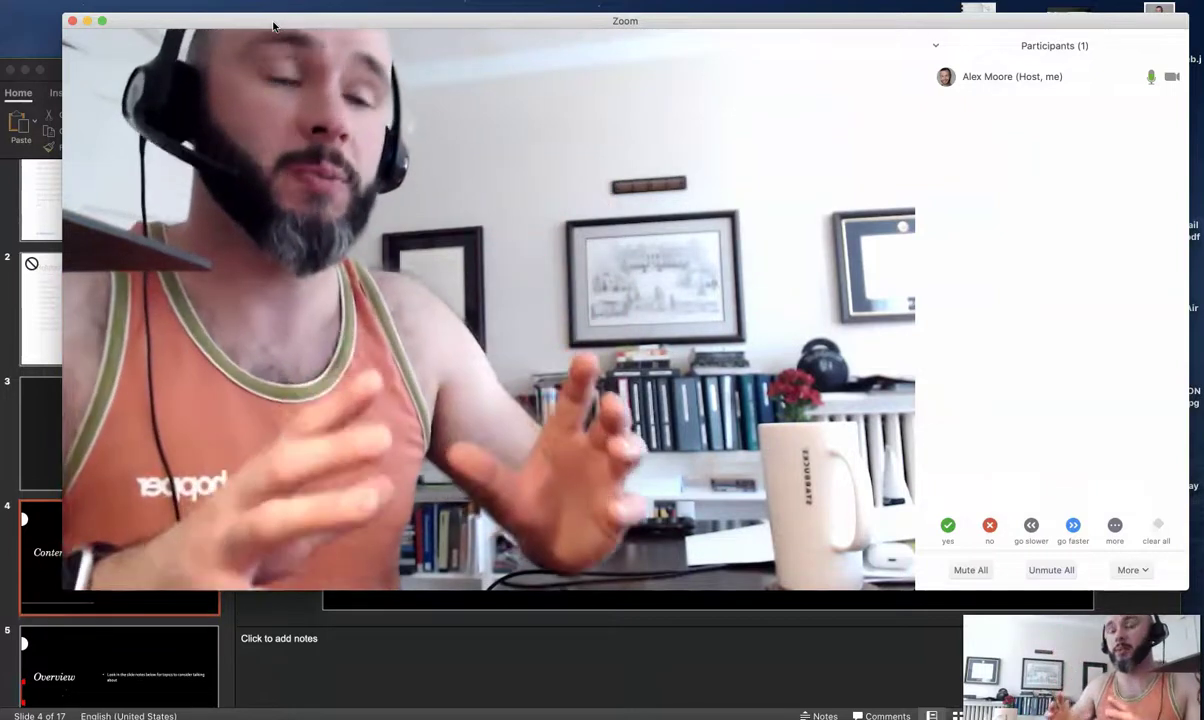
Step: Bring the PowerPoint presentation forward and move its window up to the desktop's upper edge, and switch back to the Zoom meeting window
{"action": "mouse_move", "coordinate": [380, 347]}
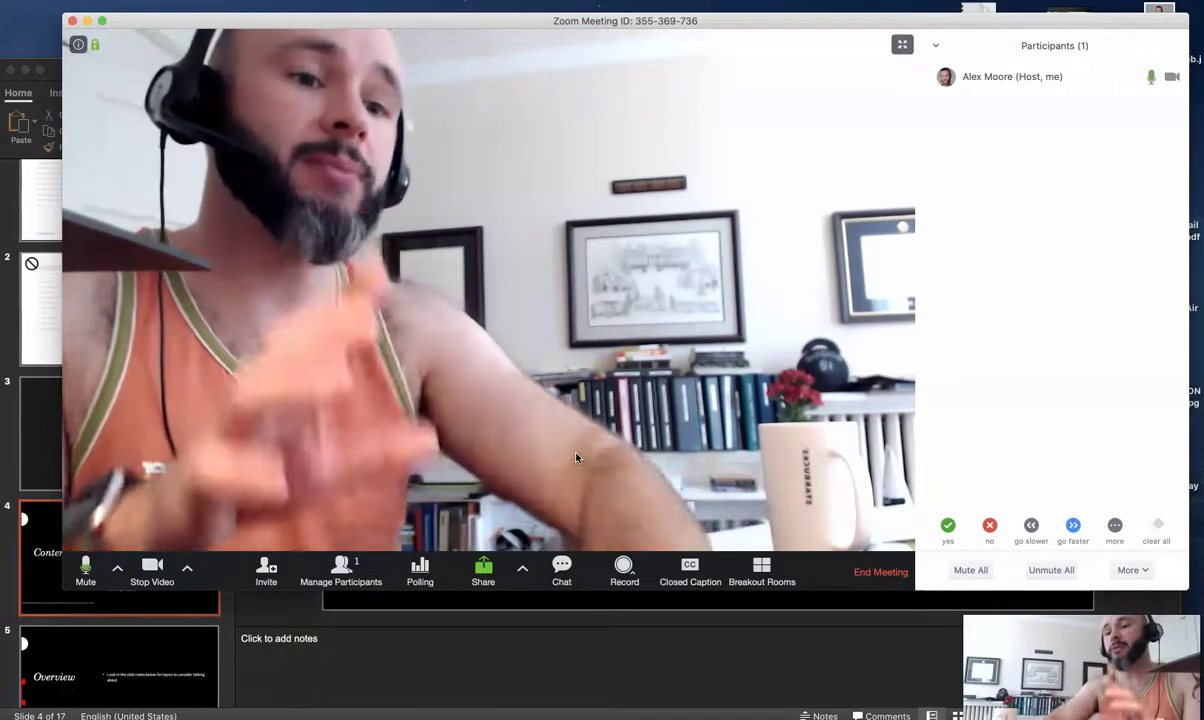
{"action": "left_click", "coordinate": [546, 670]}
{"action": "left_click", "coordinate": [445, 50]}
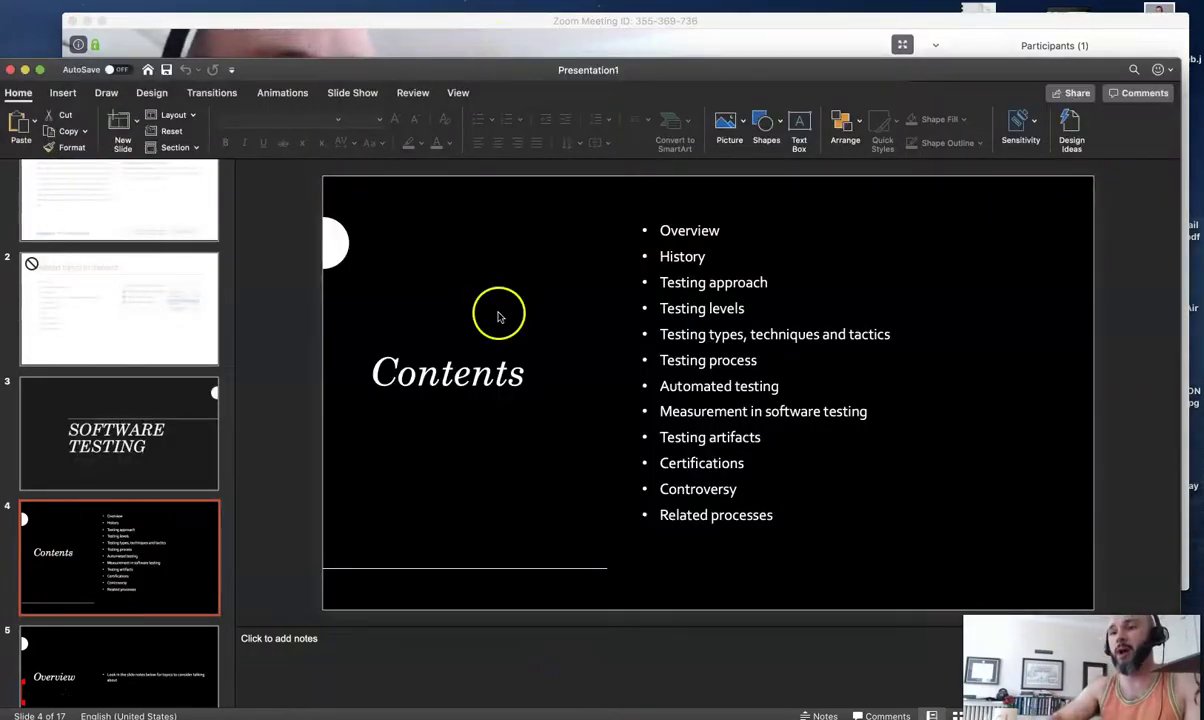
{"action": "left_click_drag", "start_coordinate": [498, 67], "coordinate": [502, 18]}
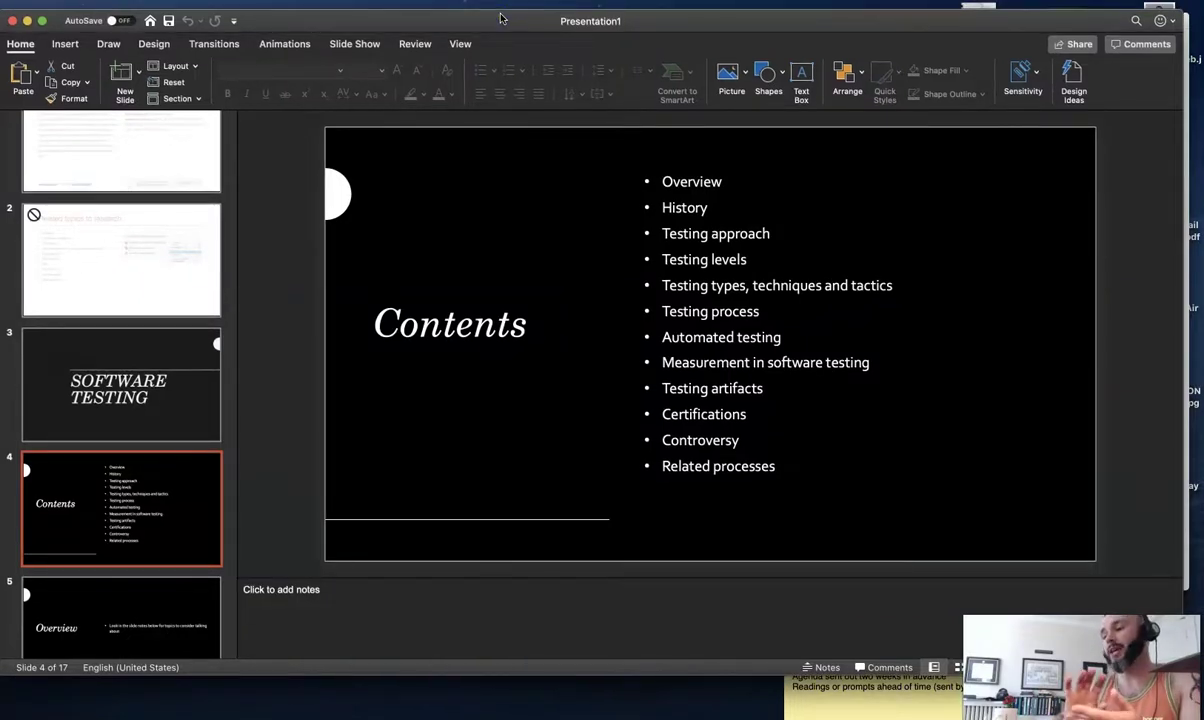
{"action": "key", "text": "ctrl+Up"}
{"action": "left_click", "coordinate": [912, 252]}
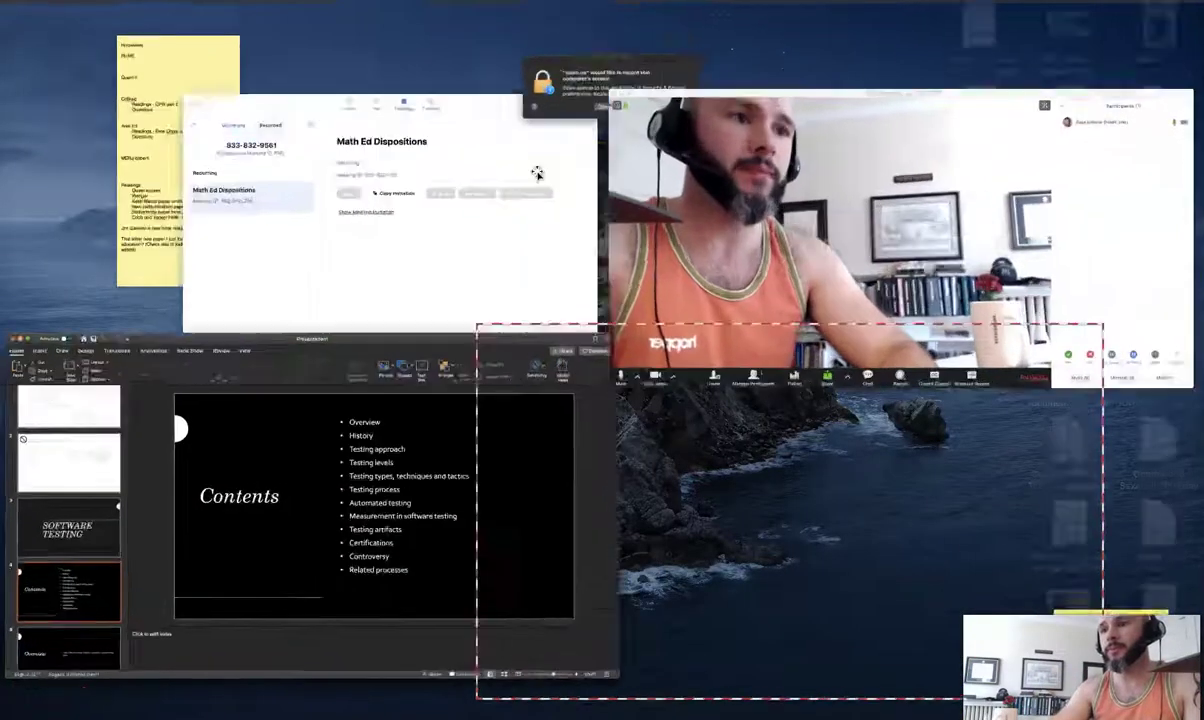